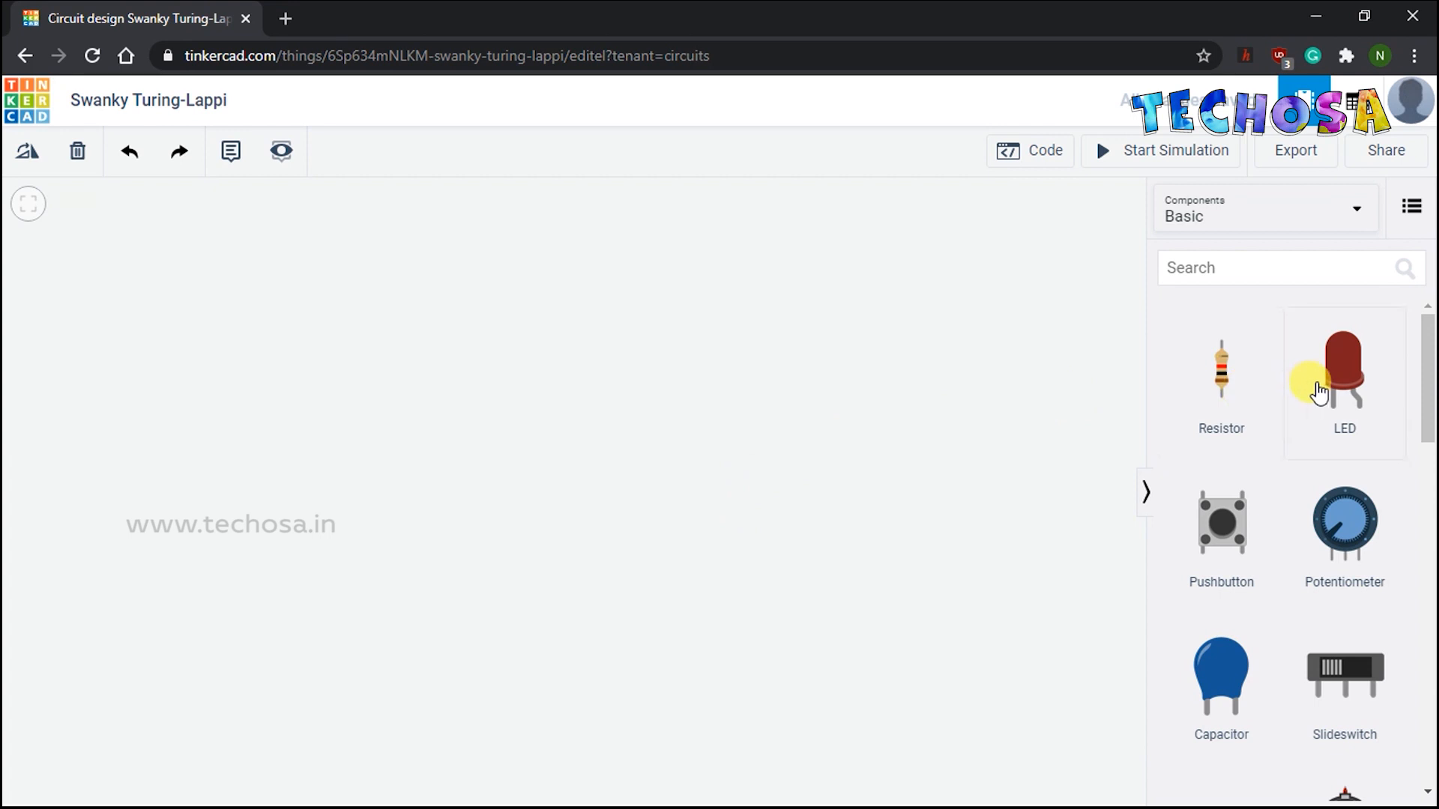
# - Place a red LED on the canvas and a Coin Cell 3V Battery below it
pyautogui.moveTo(1349, 382); pyautogui.dragTo(530, 282)
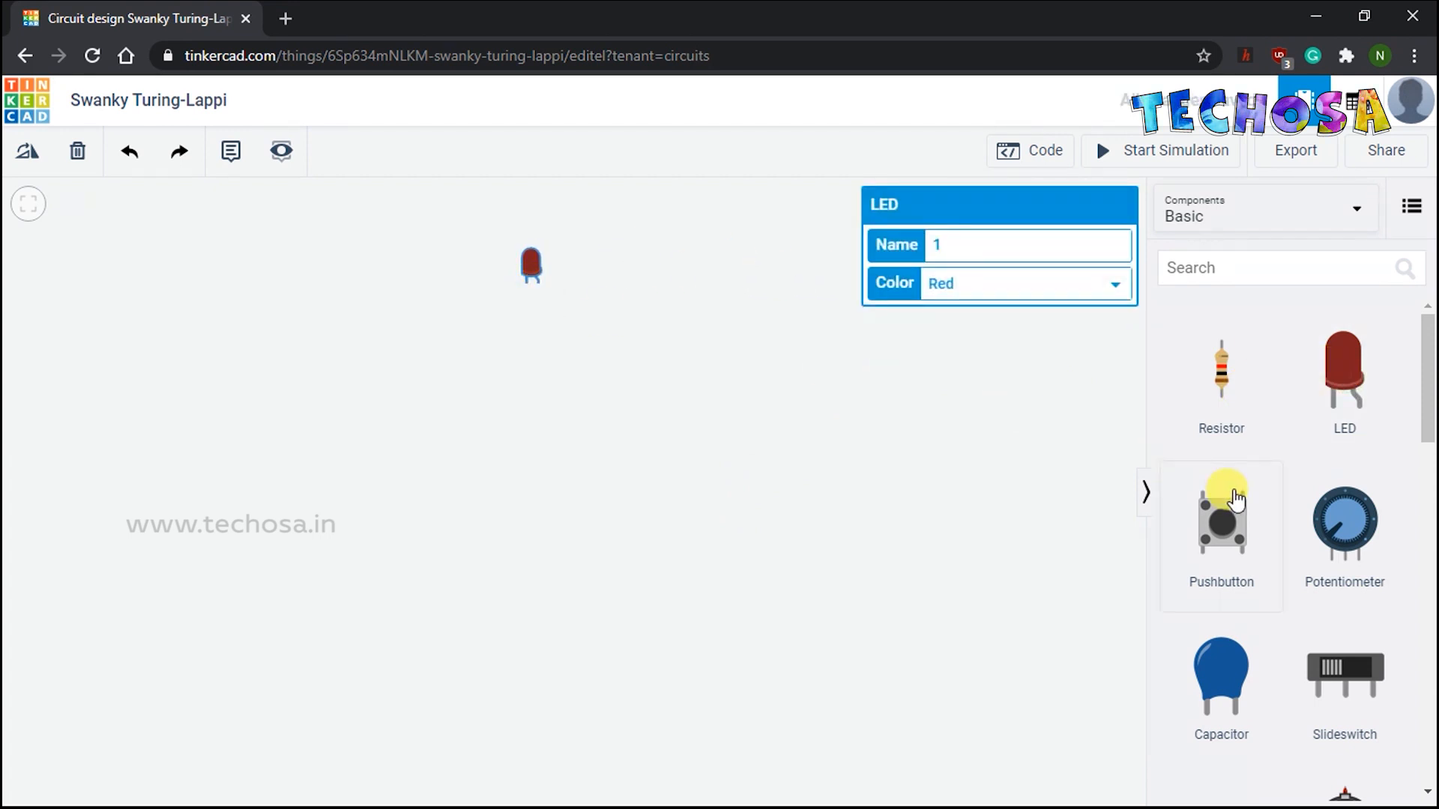
pyautogui.scroll(-3, 1336, 617)
pyautogui.moveTo(1335, 616); pyautogui.dragTo(554, 438)
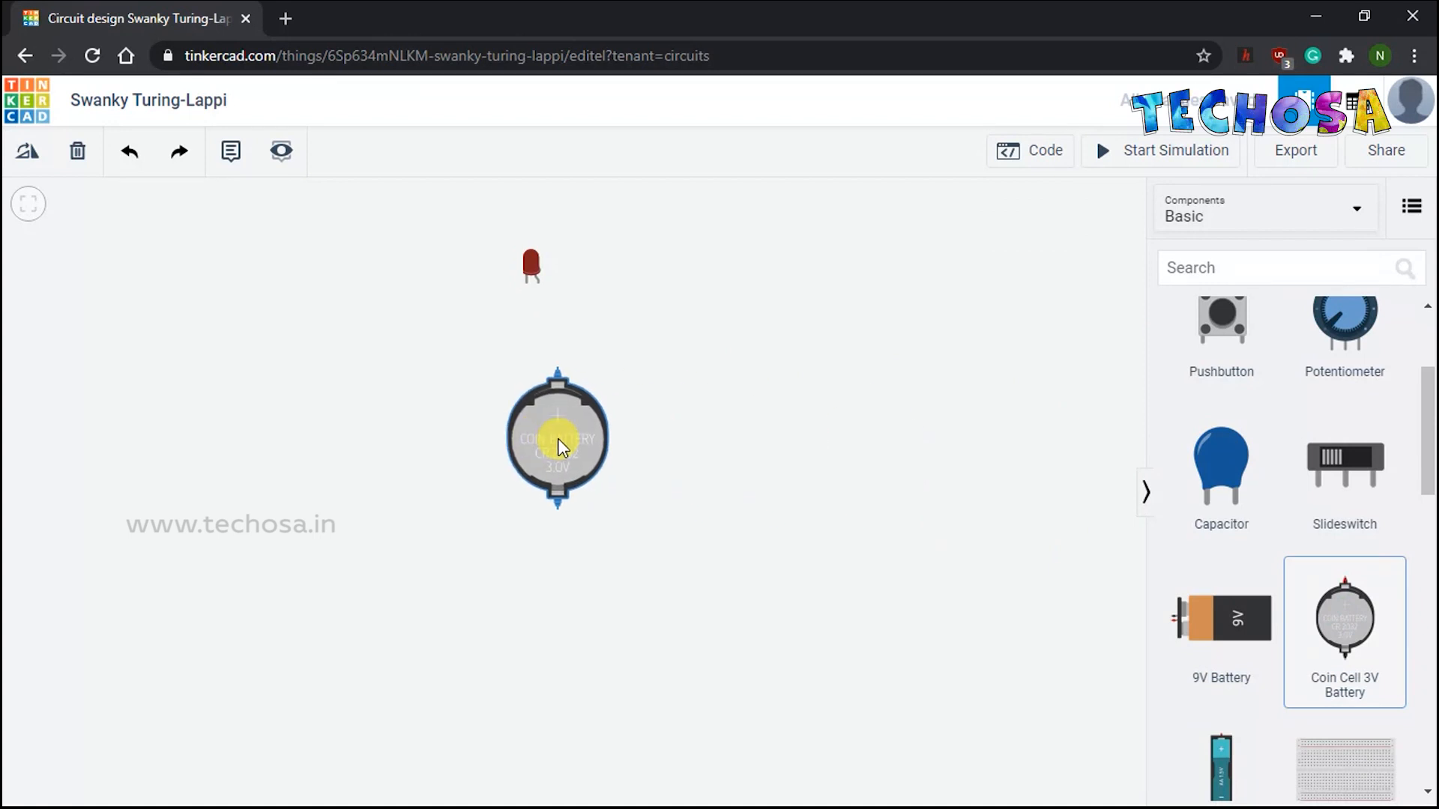
# - Wire the coin cell's positive terminal to the LED's anode, its bent leg
pyautogui.moveTo(631, 379); pyautogui.dragTo(856, 430)
pyautogui.scroll(5, 856, 431)
pyautogui.moveTo(718, 468); pyautogui.dragTo(685, 425)
pyautogui.click(861, 379)
pyautogui.click(698, 365)
pyautogui.click(683, 245)
pyautogui.click(854, 421)
pyautogui.click(673, 219)
pyautogui.click(713, 267)
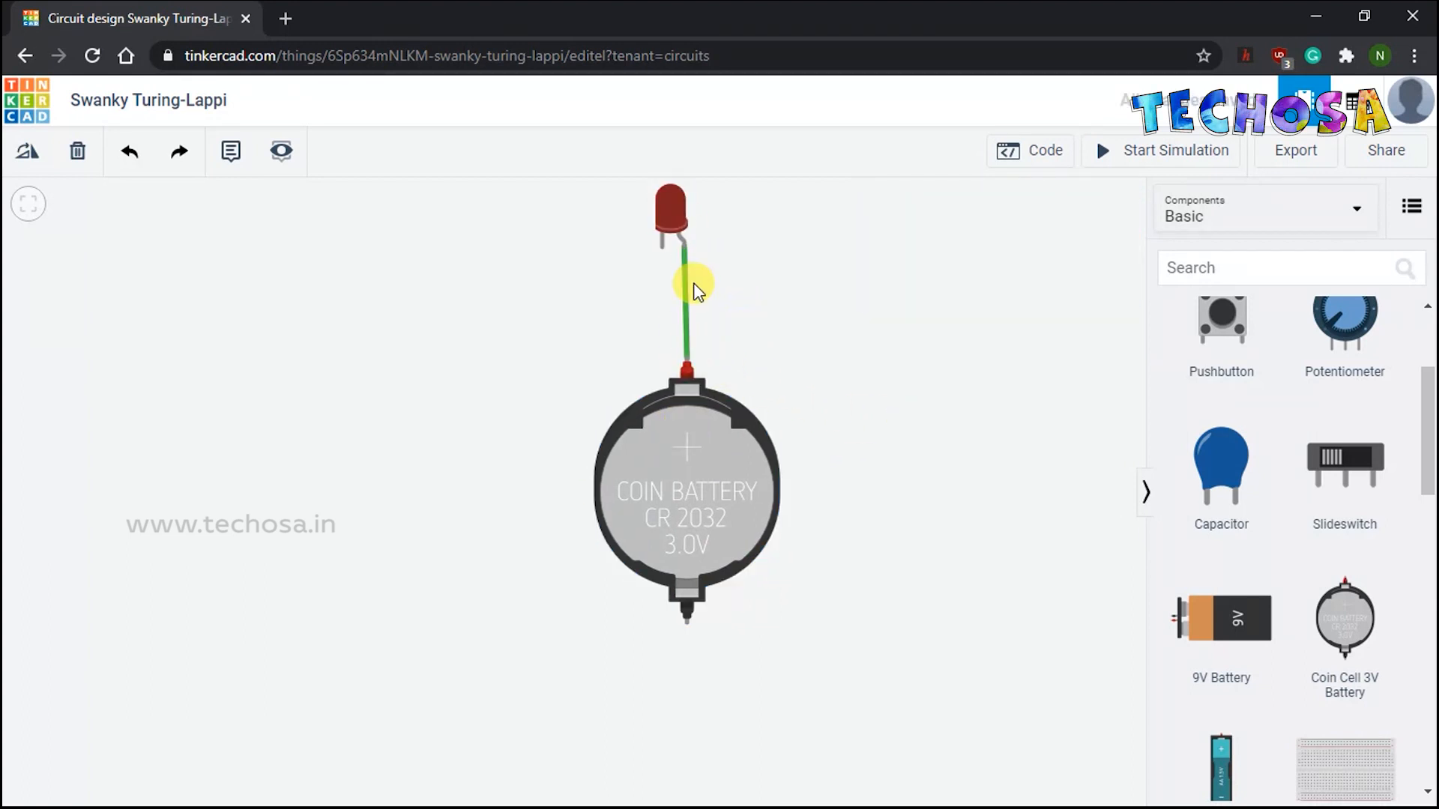
# - Wire the LED's cathode to the coin cell's negative terminal, routing the wire around the battery's left side
pyautogui.click(664, 249)
pyautogui.click(661, 274)
pyautogui.click(476, 275)
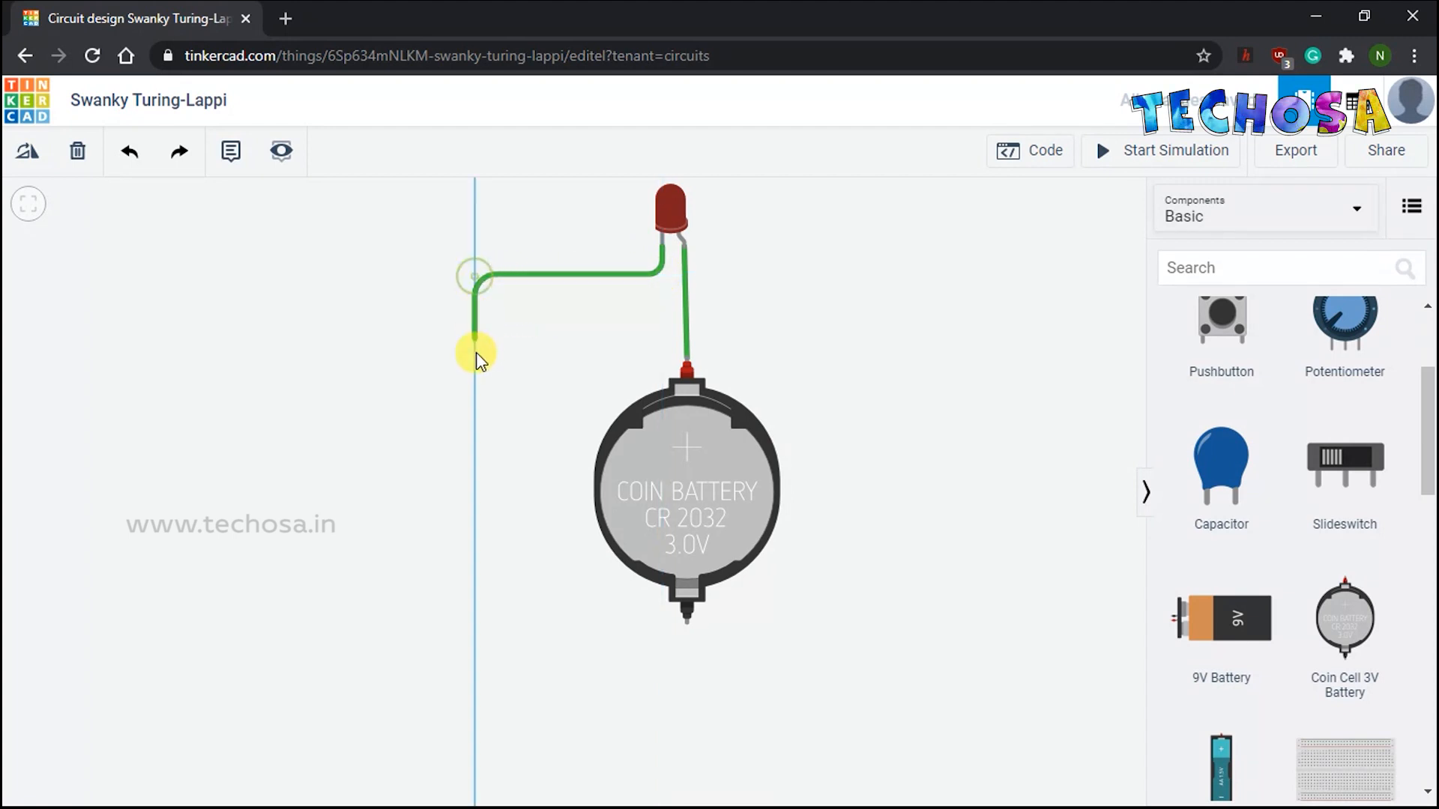
pyautogui.click(475, 677)
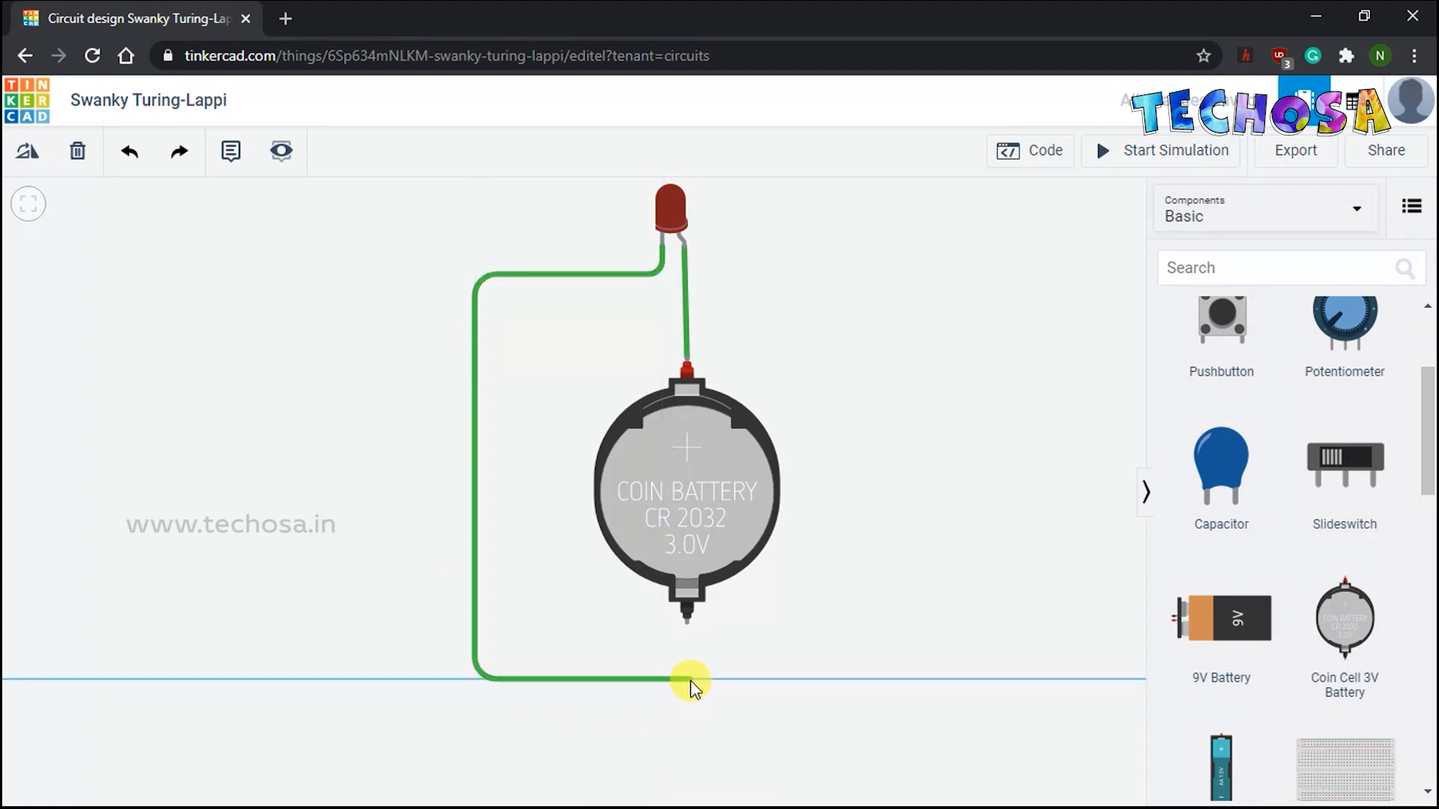
pyautogui.click(684, 679)
pyautogui.click(687, 627)
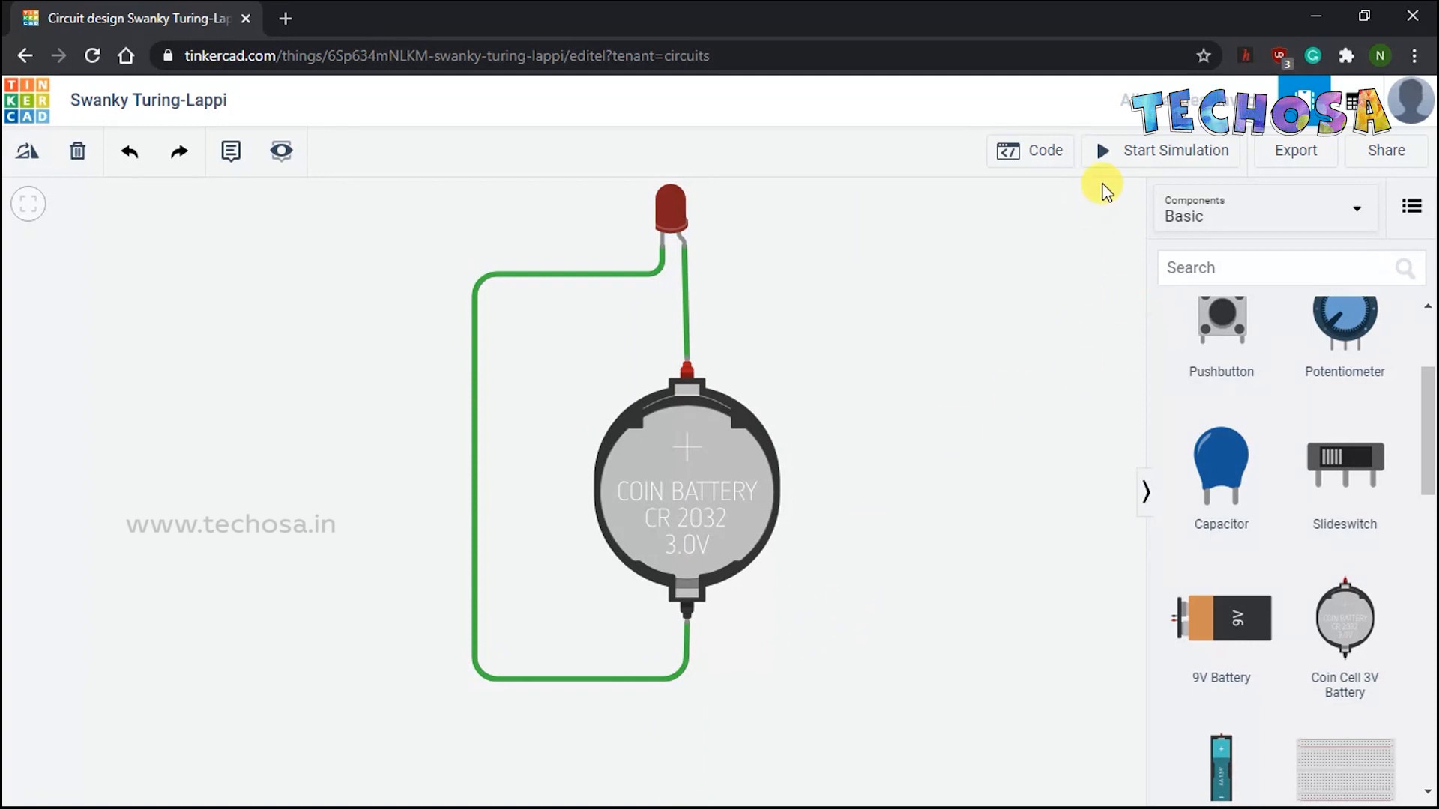
# - Run the simulation to check the LED wired directly to the coin cell, and stop it
pyautogui.click(1173, 153)
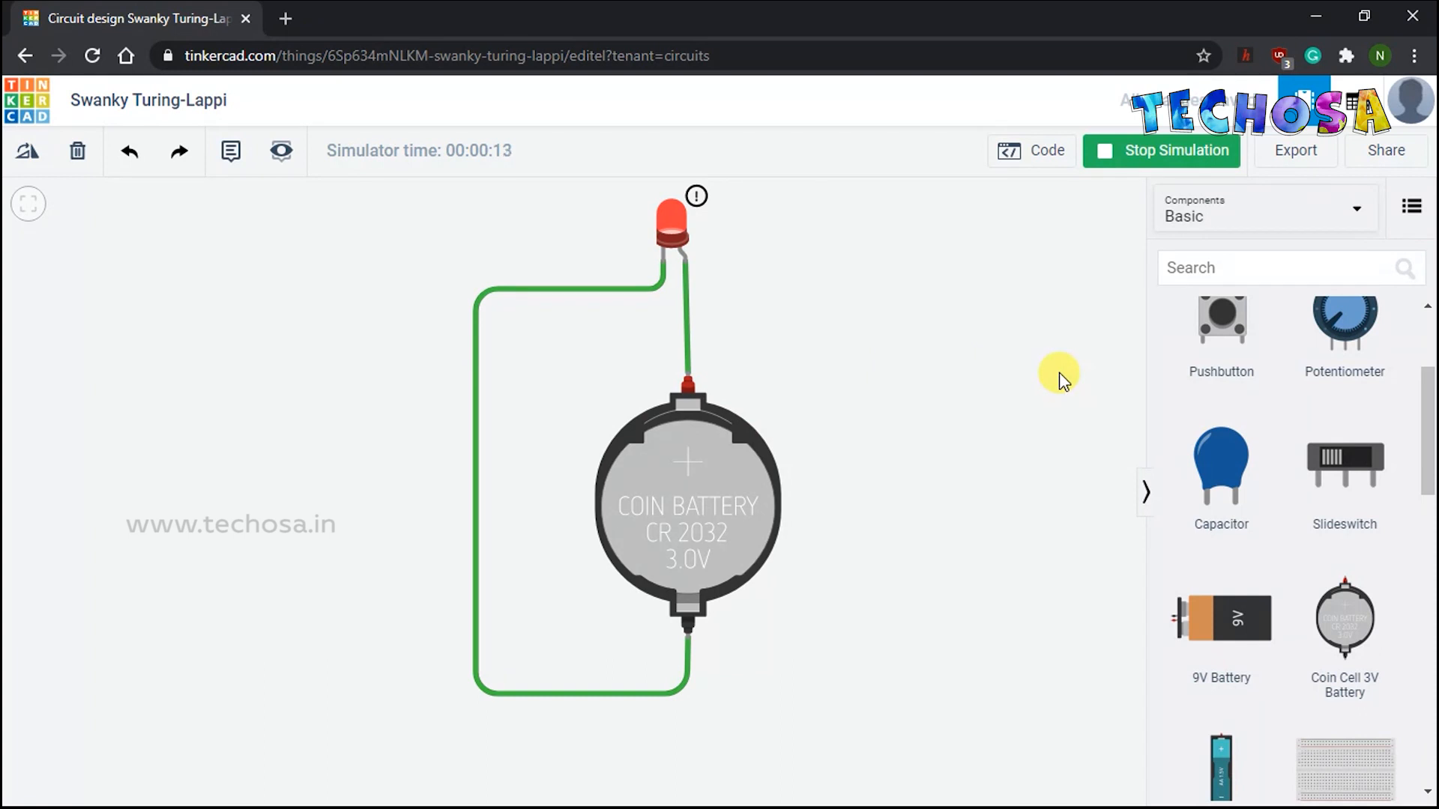
pyautogui.scroll(1, 1195, 382)
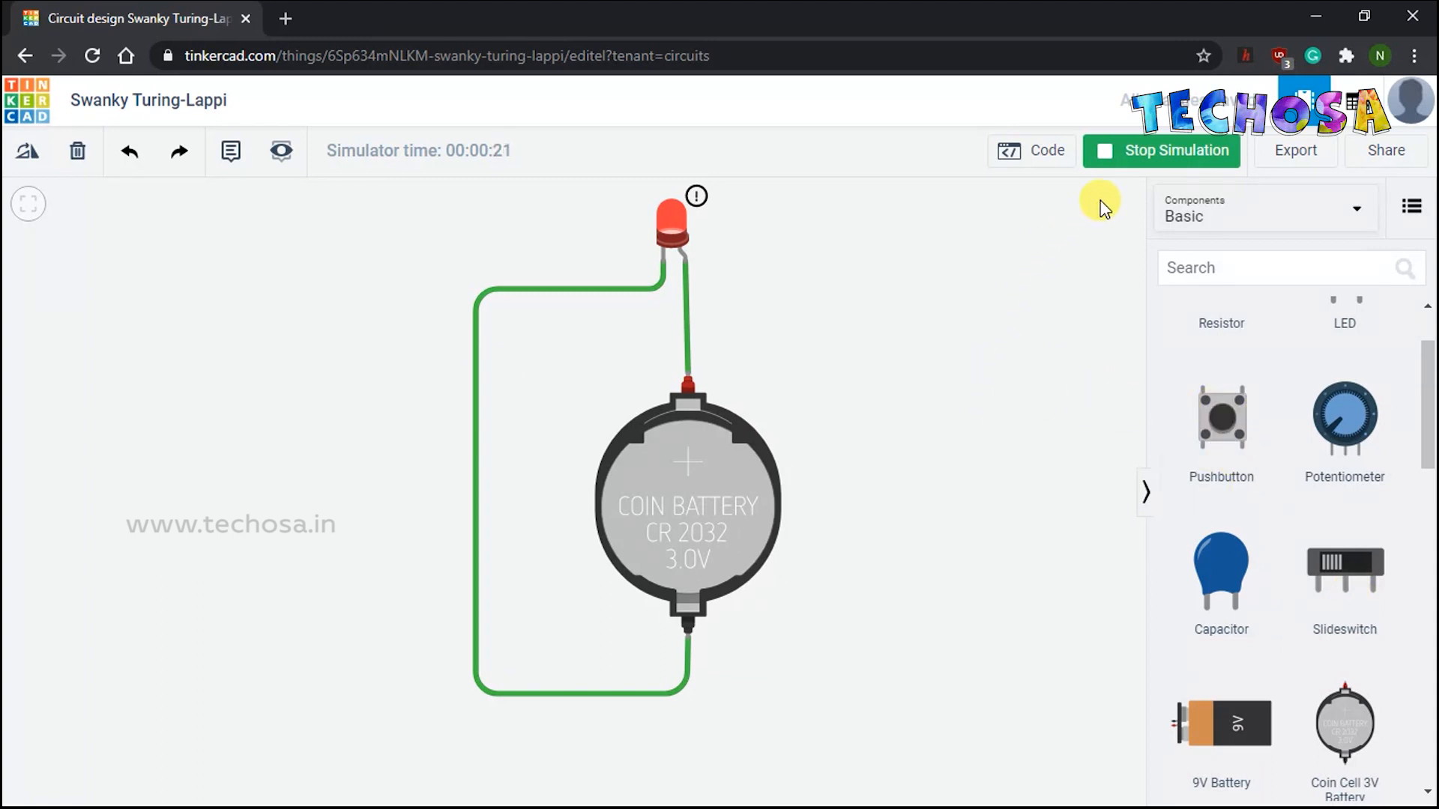
pyautogui.click(1124, 166)
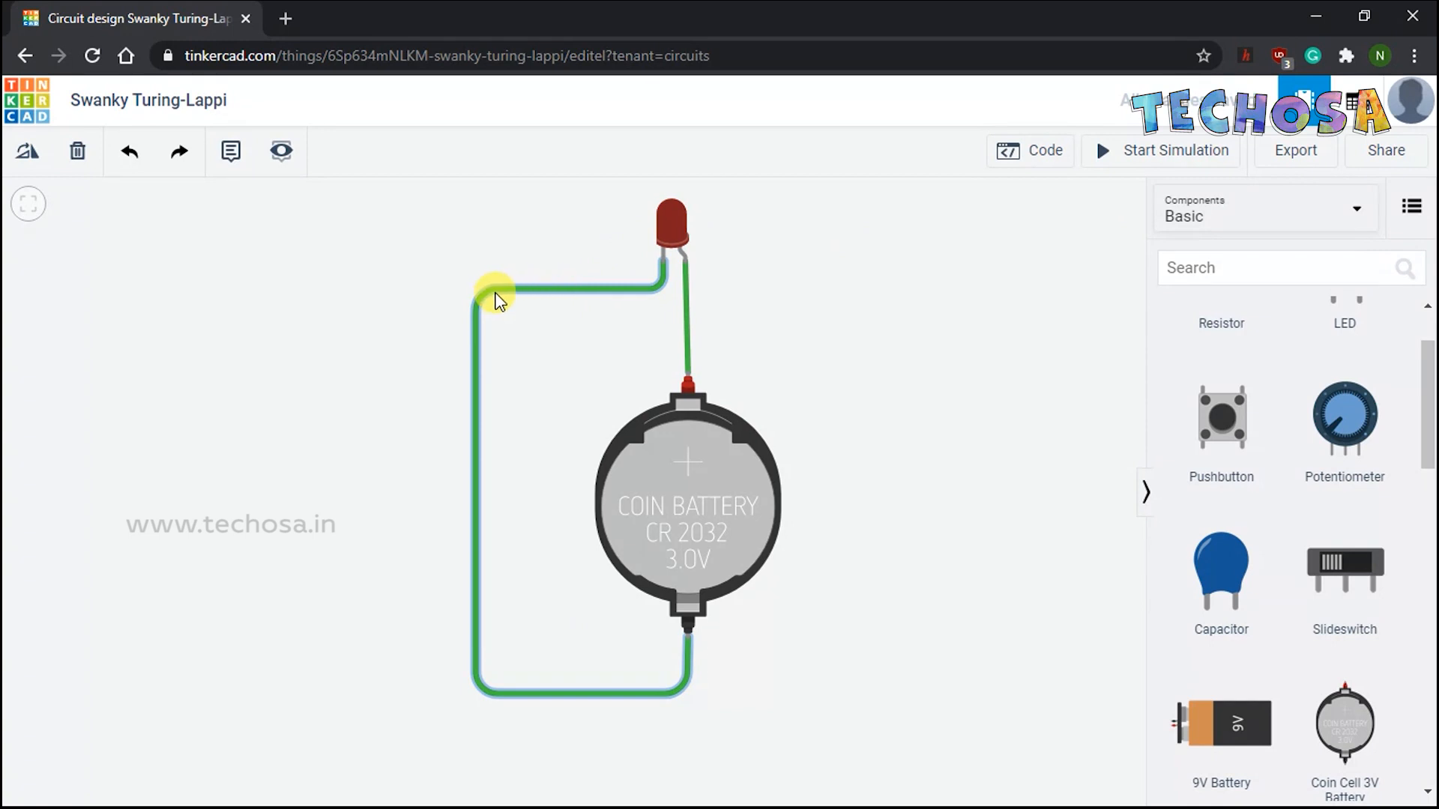
# - Delete the wire from the LED's cathode to the battery and place a Pushbutton to the left of the coin cell
pyautogui.click(478, 357)
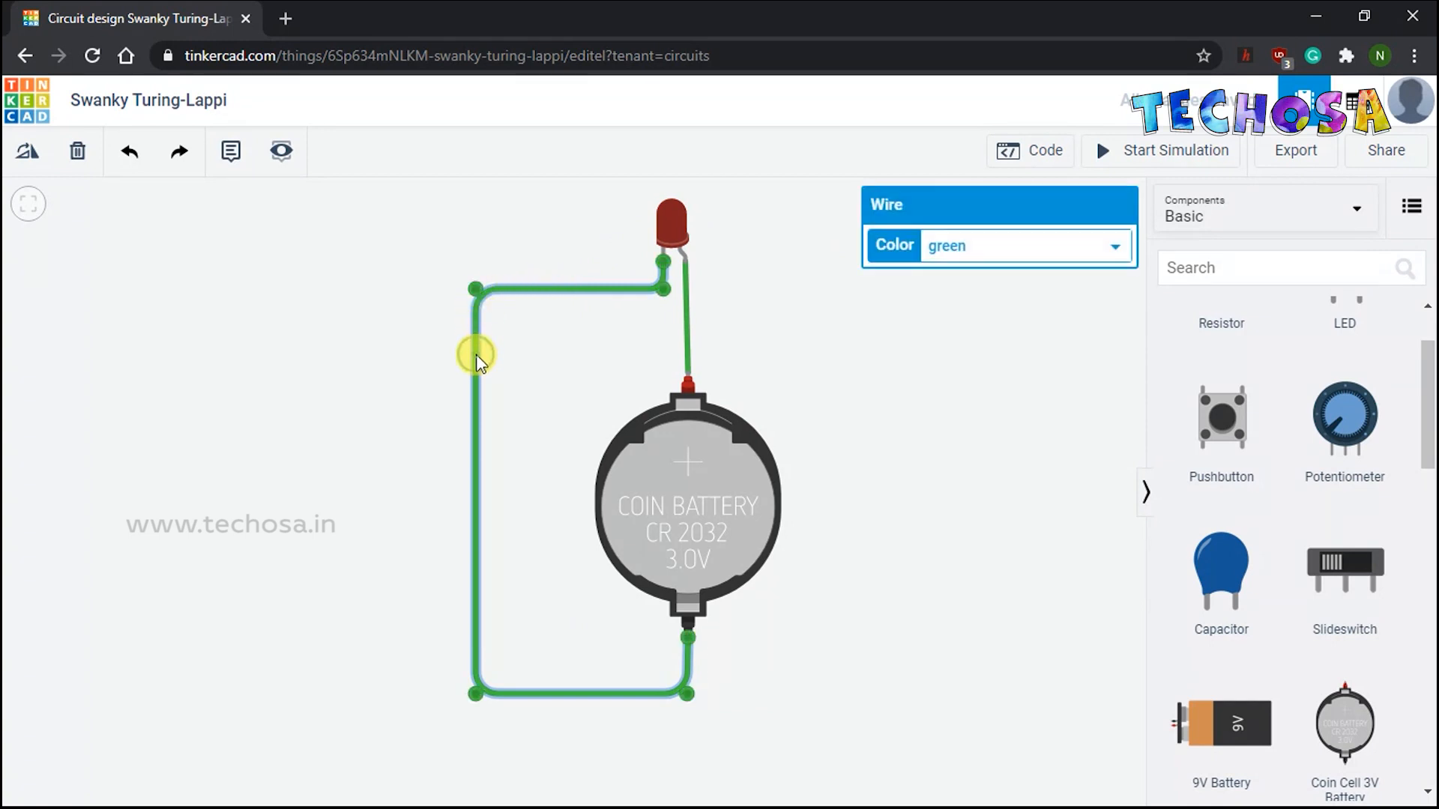
pyautogui.press('Delete')
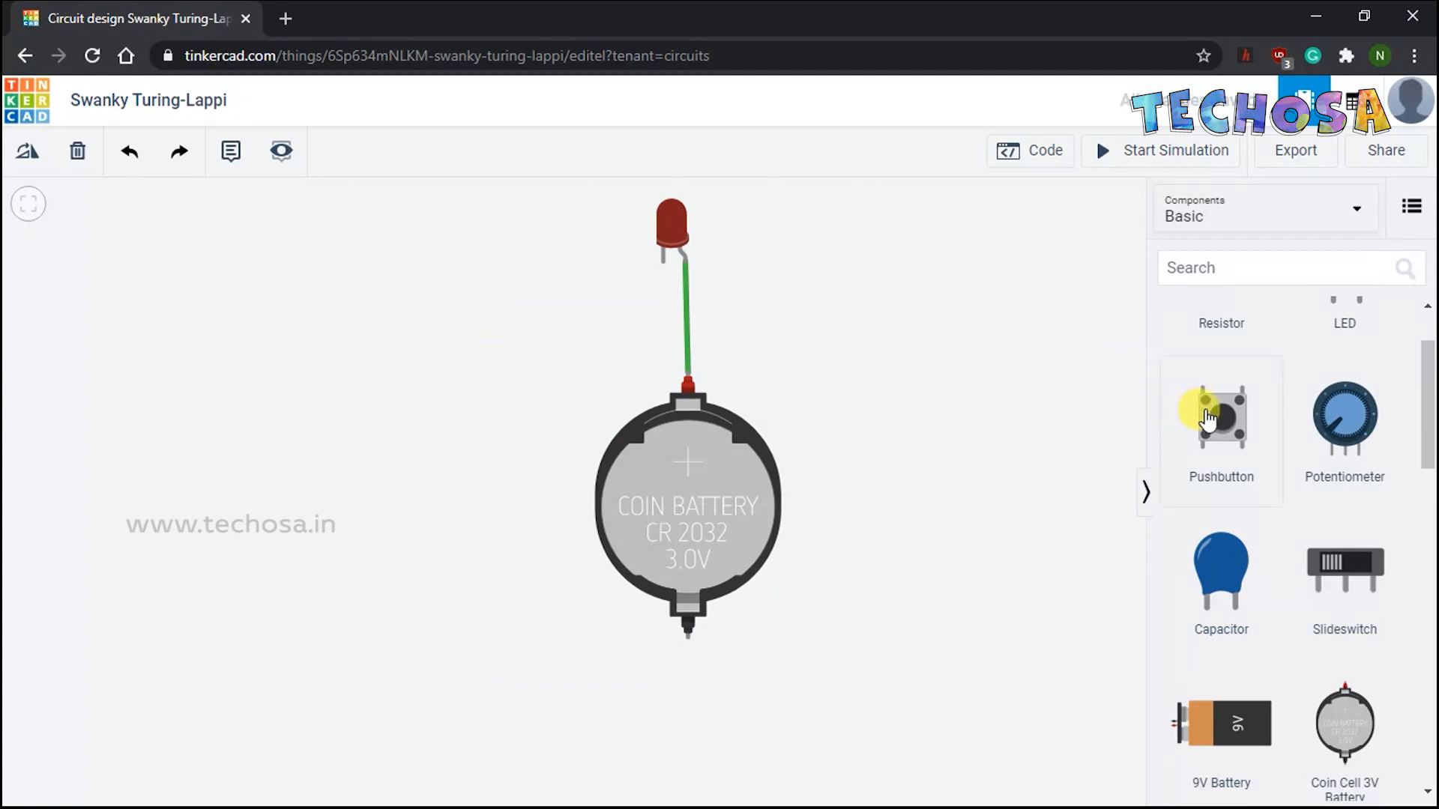
pyautogui.moveTo(1004, 384); pyautogui.dragTo(470, 452)
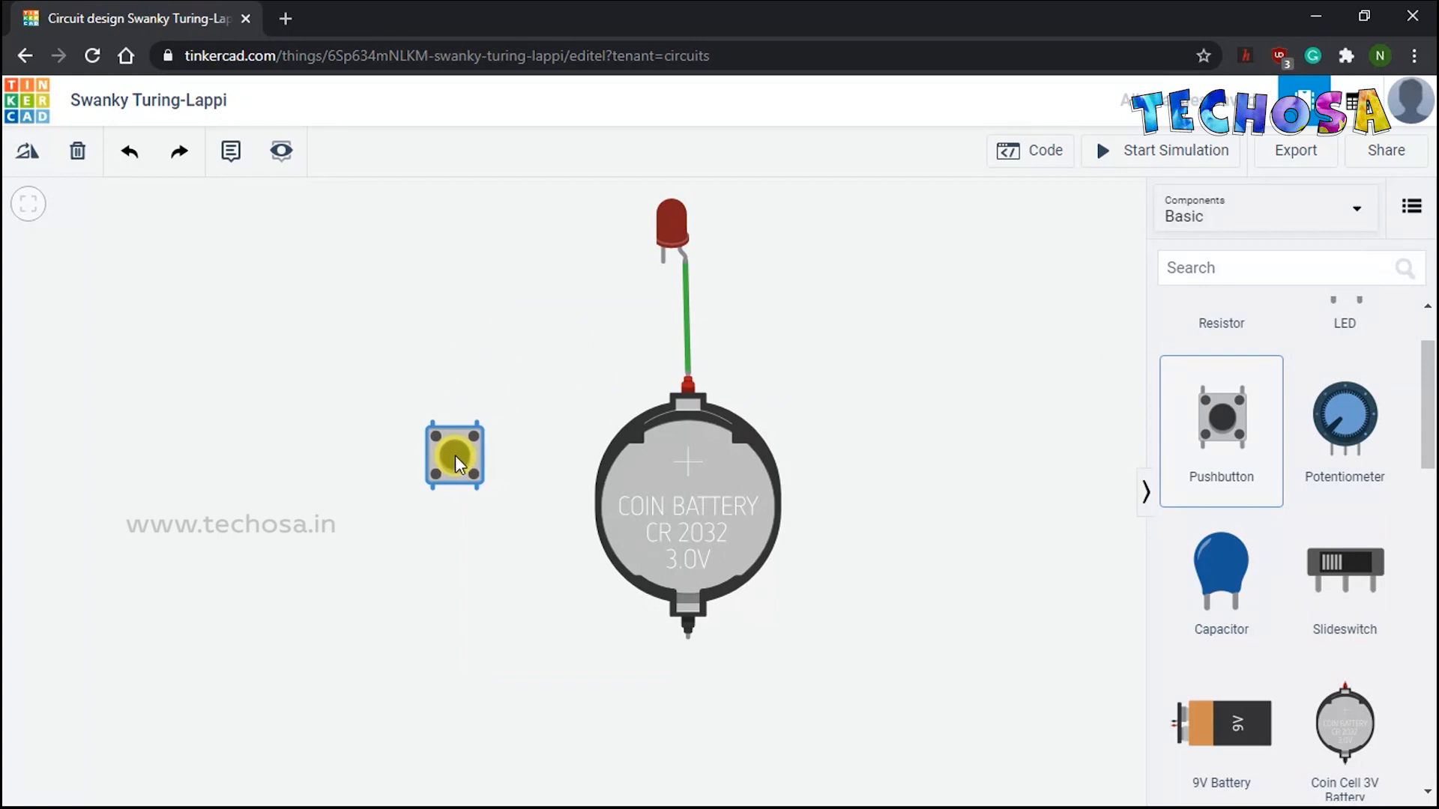
pyautogui.click(899, 414)
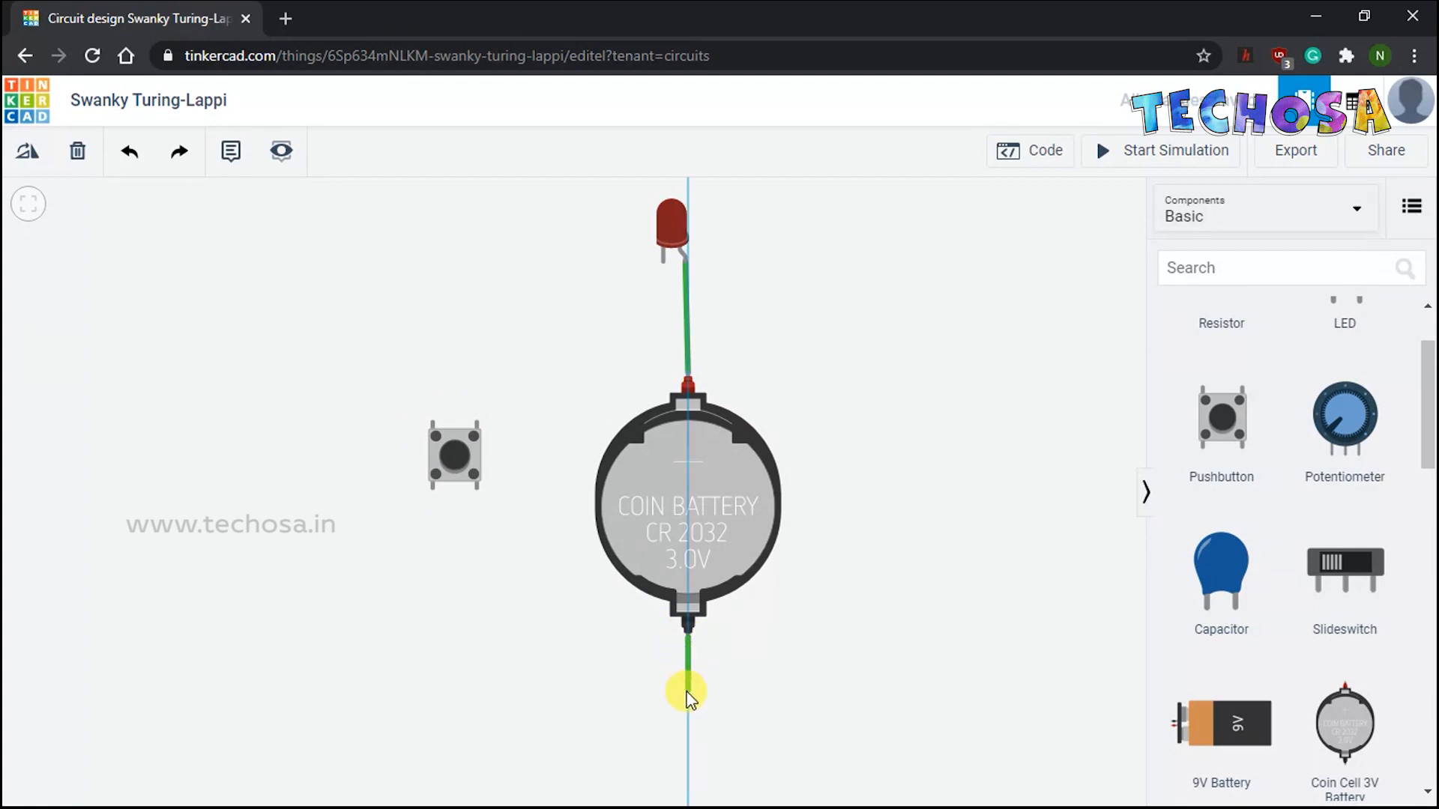
# - Wire the coin cell's negative terminal to the pushbutton's lower-left pin, routing the wire below the battery
pyautogui.click(687, 709)
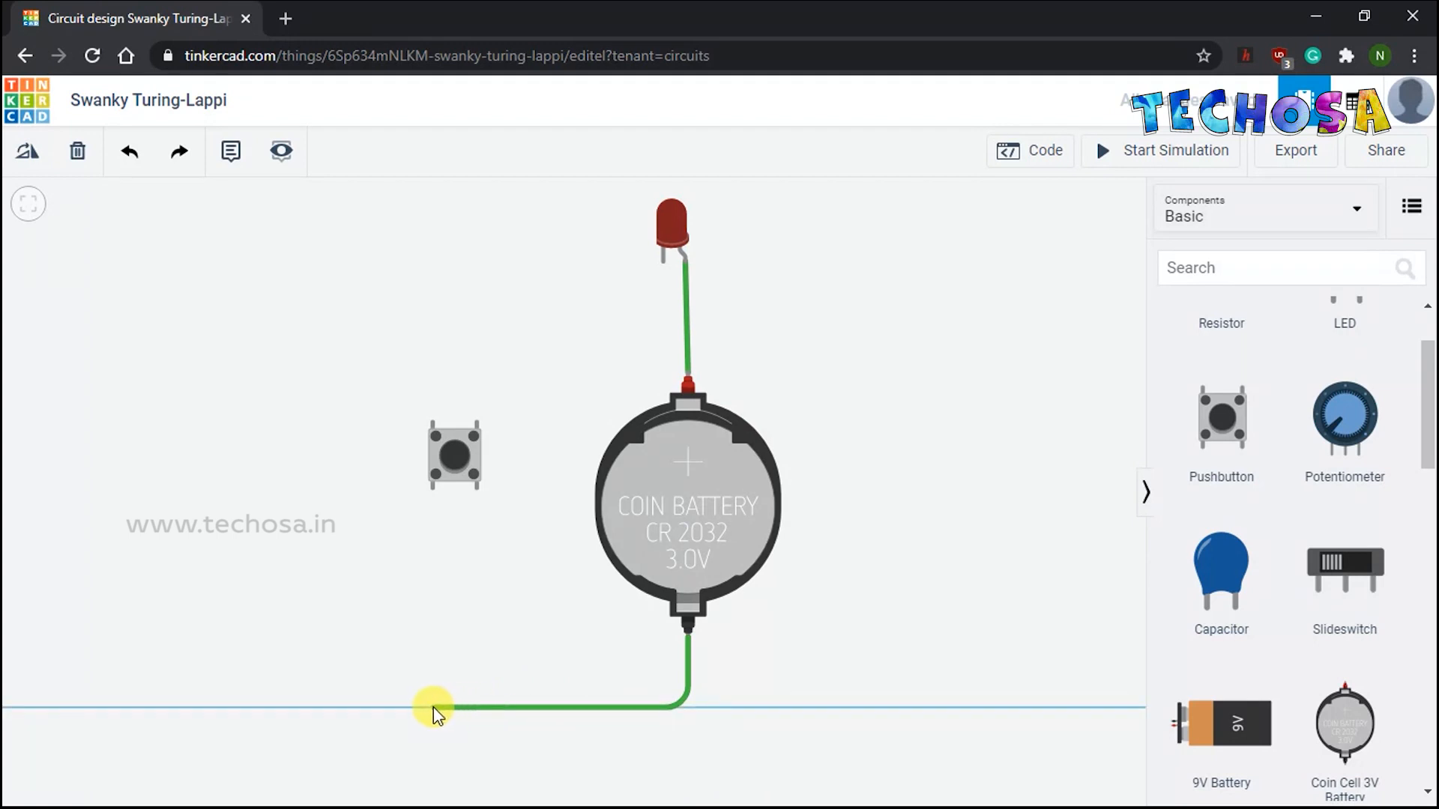
pyautogui.click(429, 708)
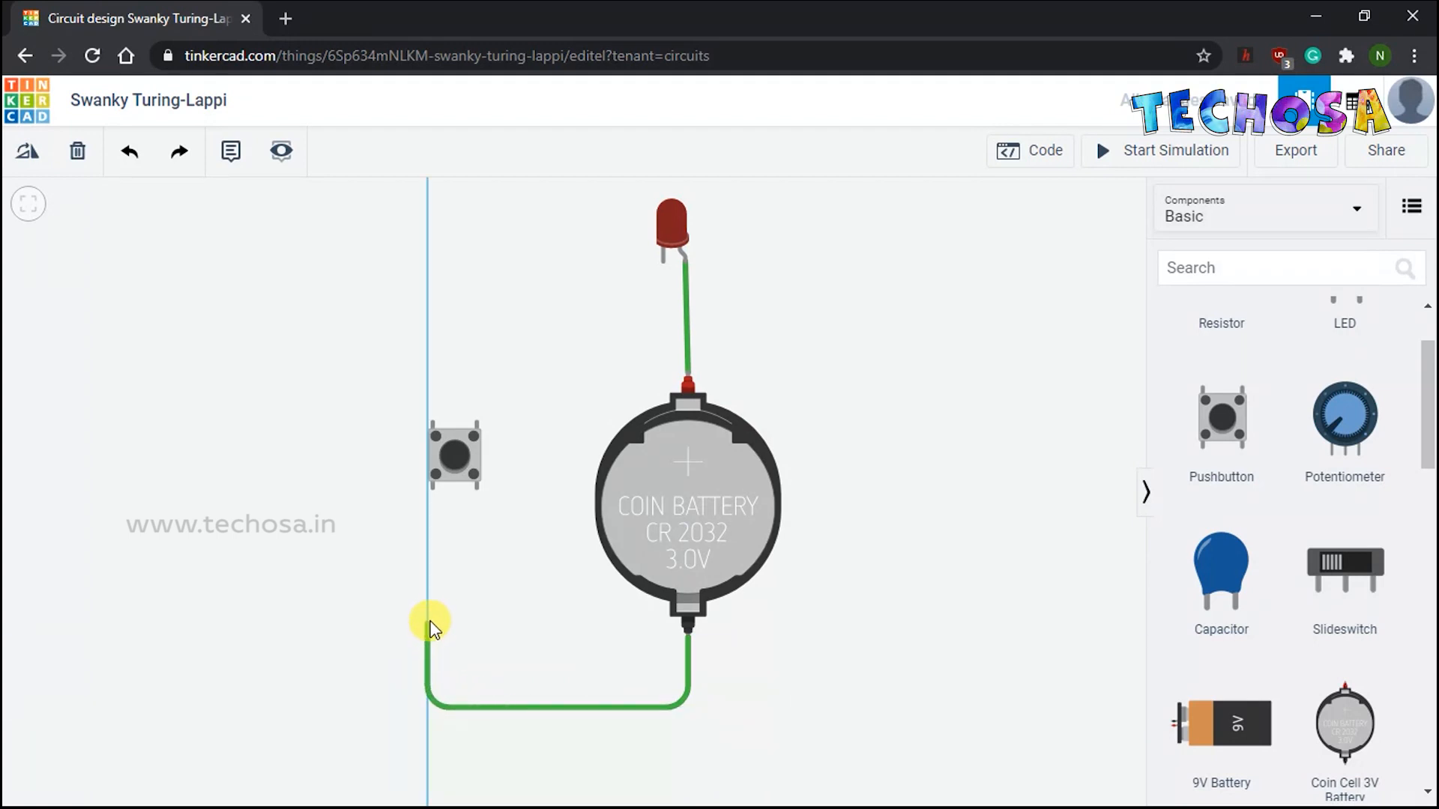
pyautogui.click(434, 496)
pyautogui.click(488, 640)
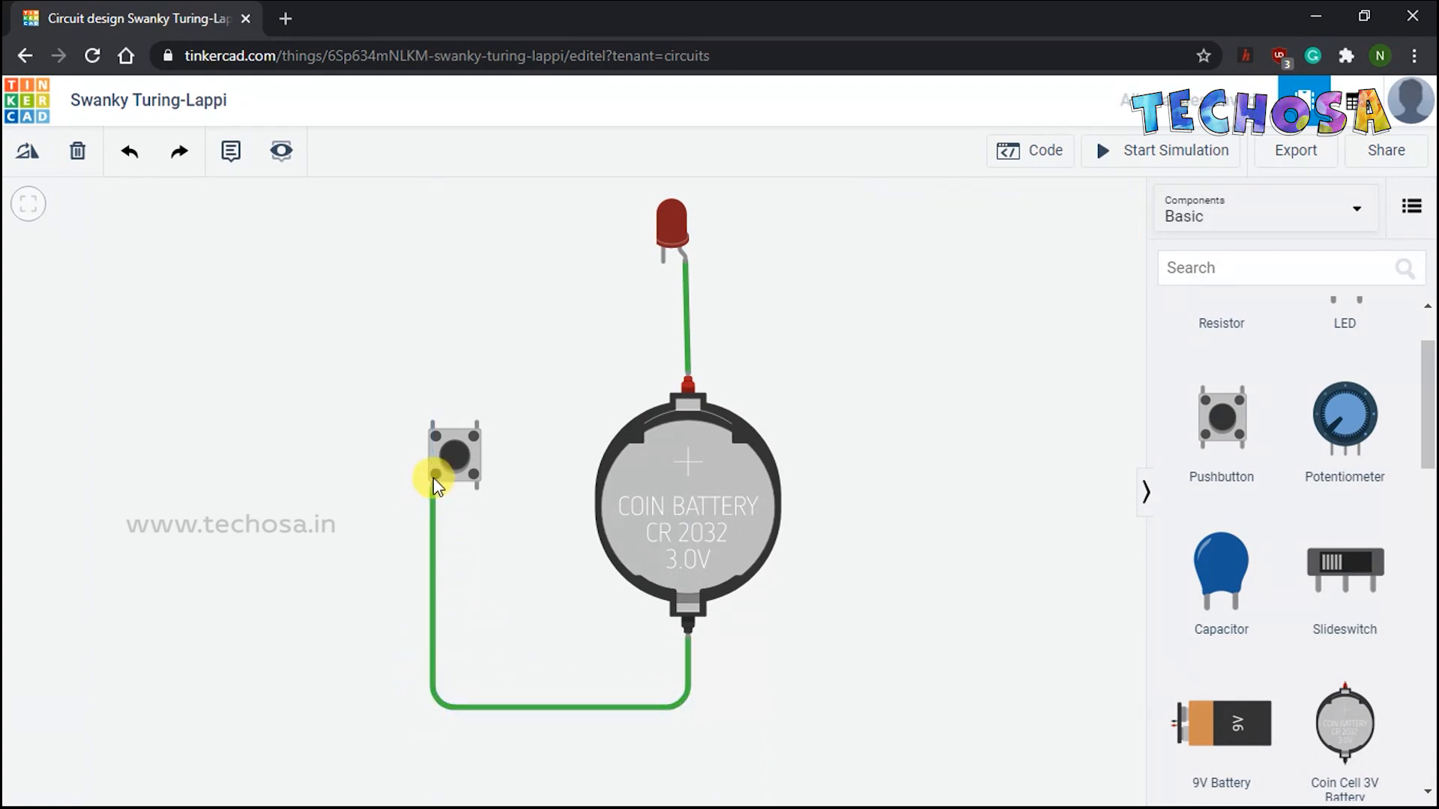
# - Wire the pushbutton's upper-right pin to the LED's cathode with a two-bend wire
pyautogui.click(477, 422)
pyautogui.click(478, 310)
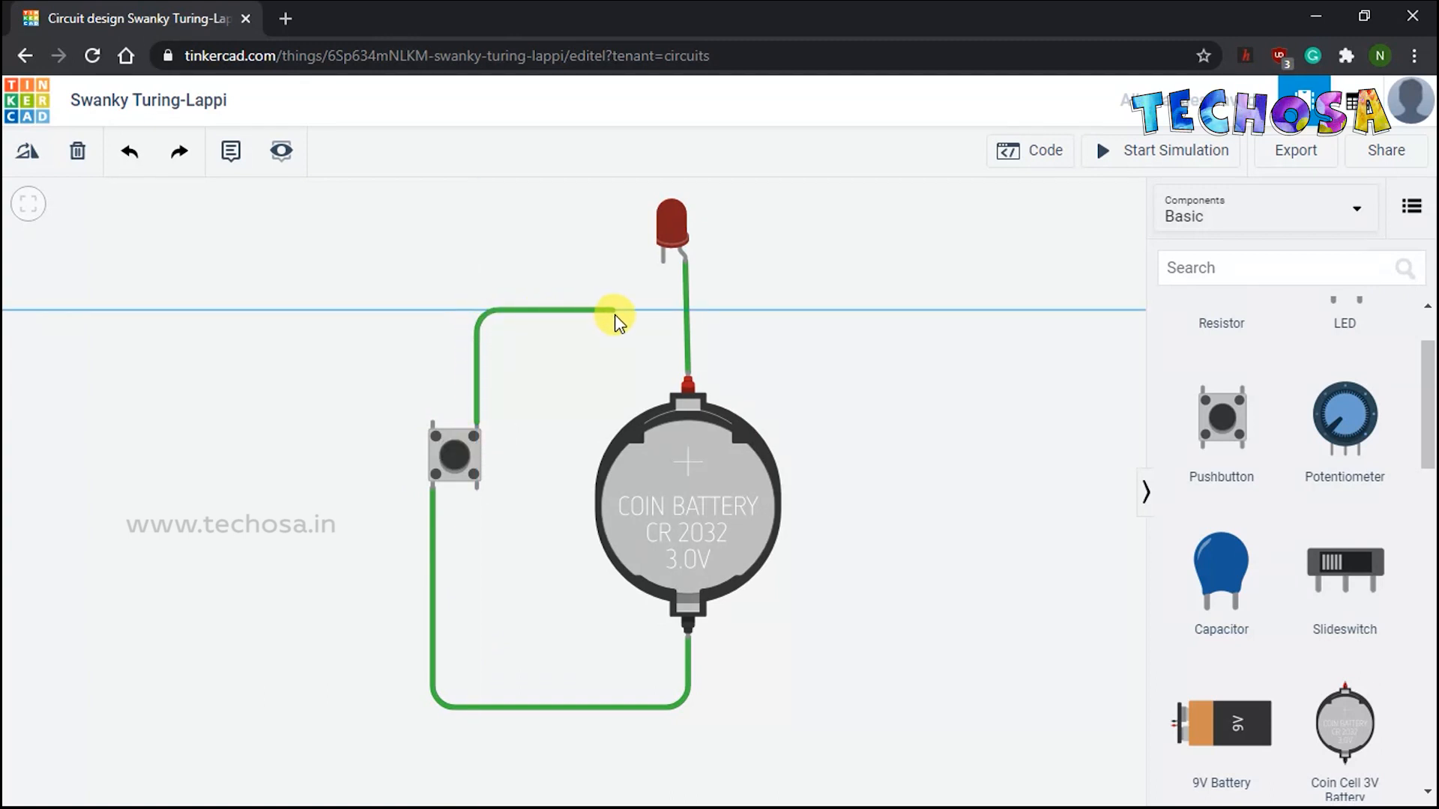
pyautogui.click(654, 310)
pyautogui.click(664, 265)
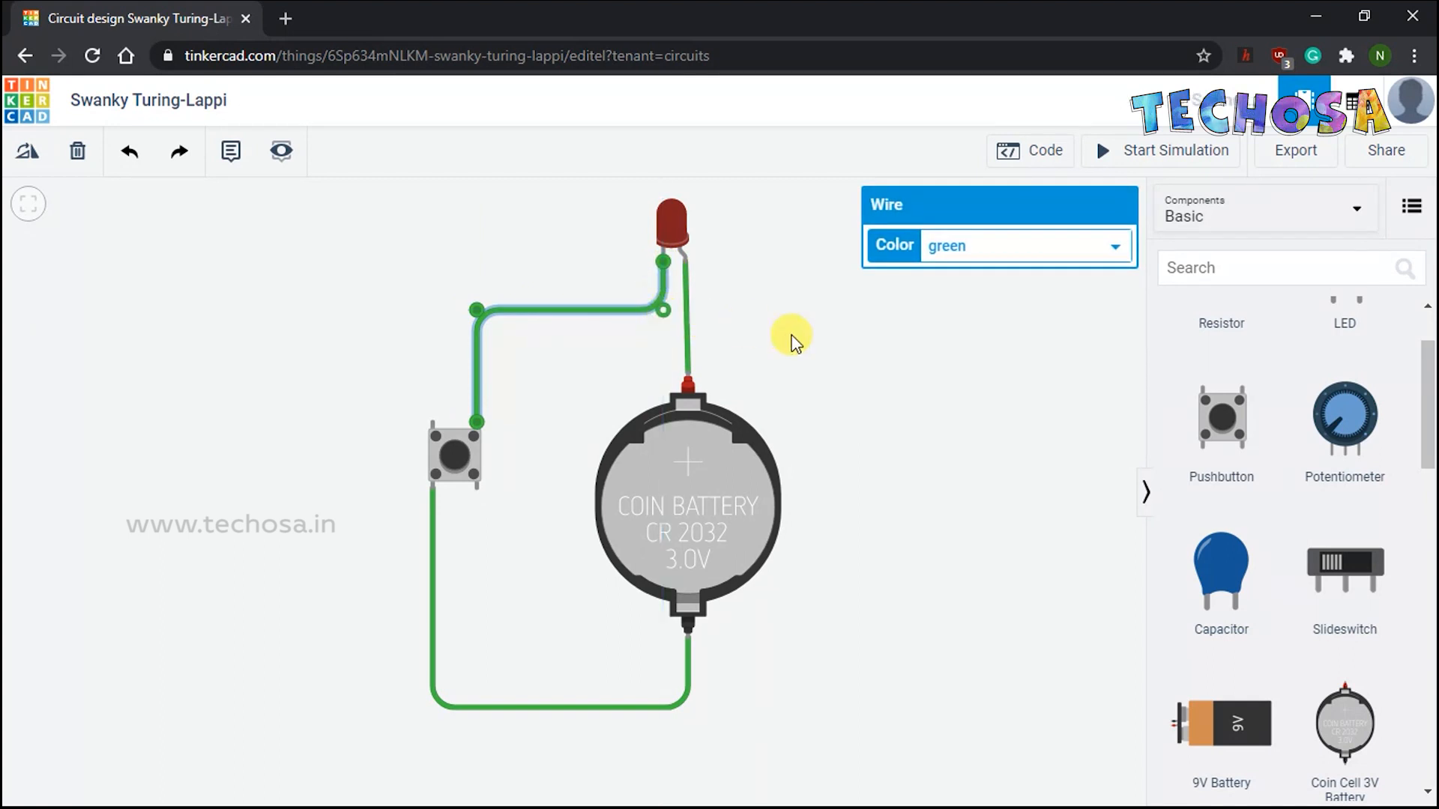
pyautogui.click(815, 341)
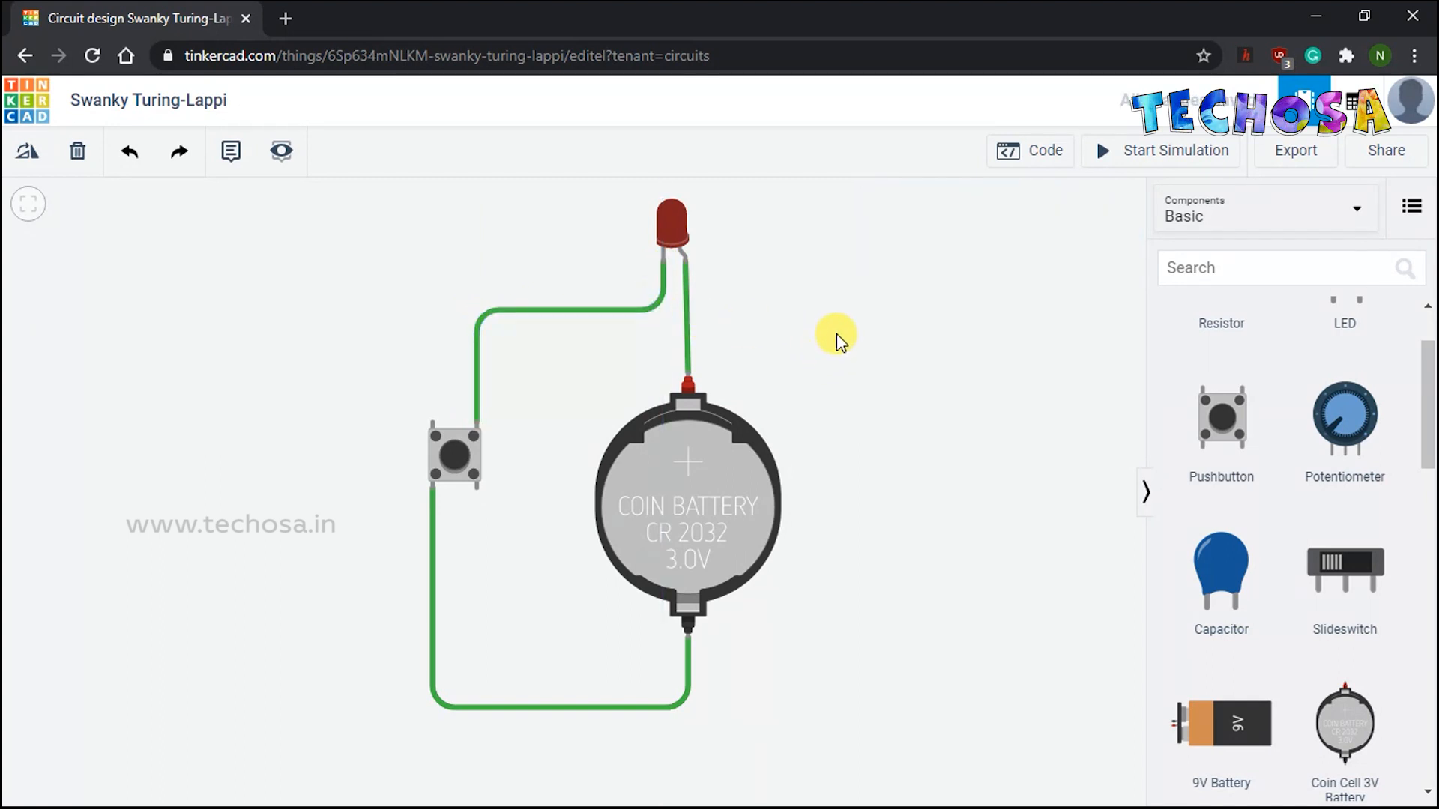
# - Start the simulation and operate the pushbutton repeatedly to test how it switches the LED
pyautogui.click(1174, 154)
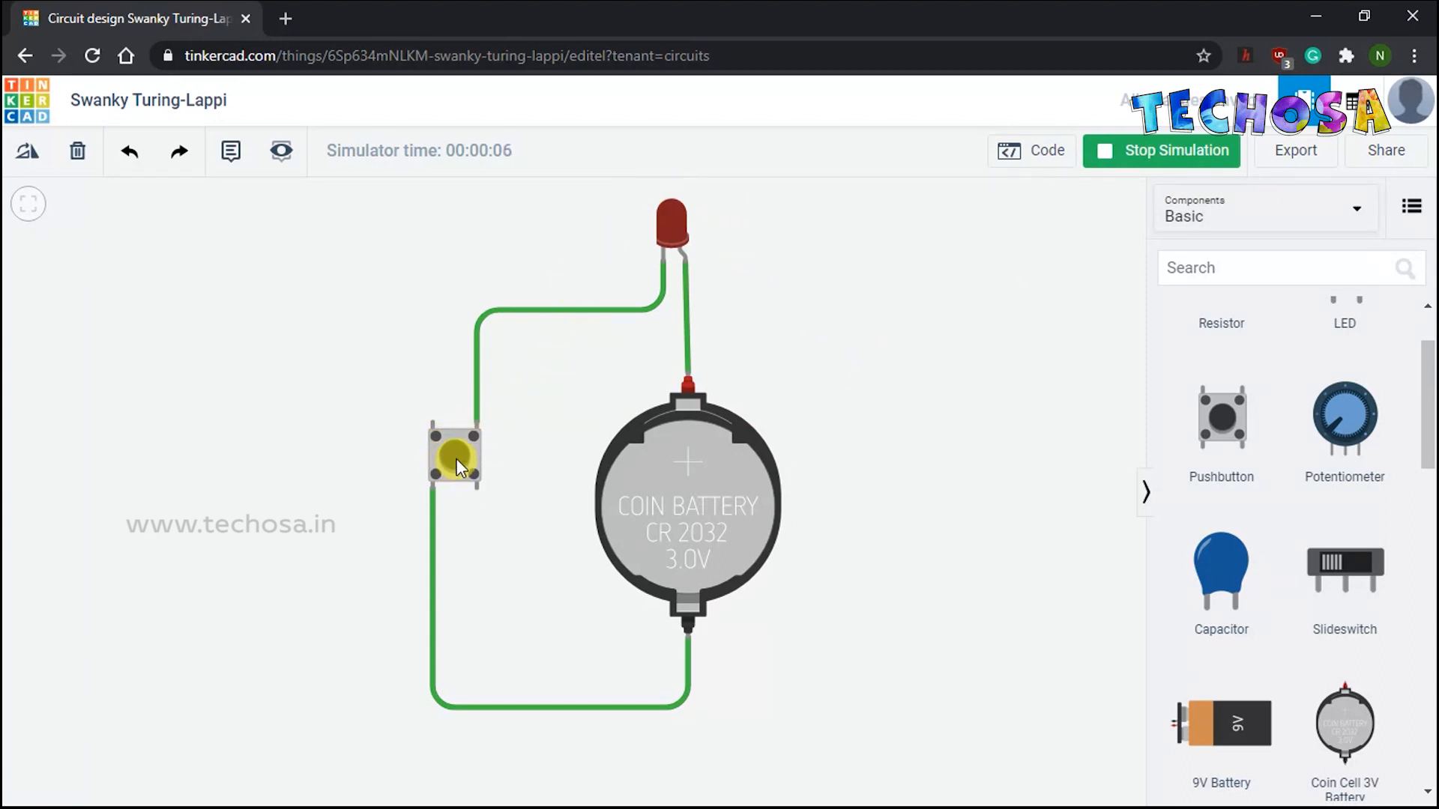
pyautogui.scroll(3, 529, 453)
pyautogui.moveTo(520, 461); pyautogui.dragTo(515, 509)
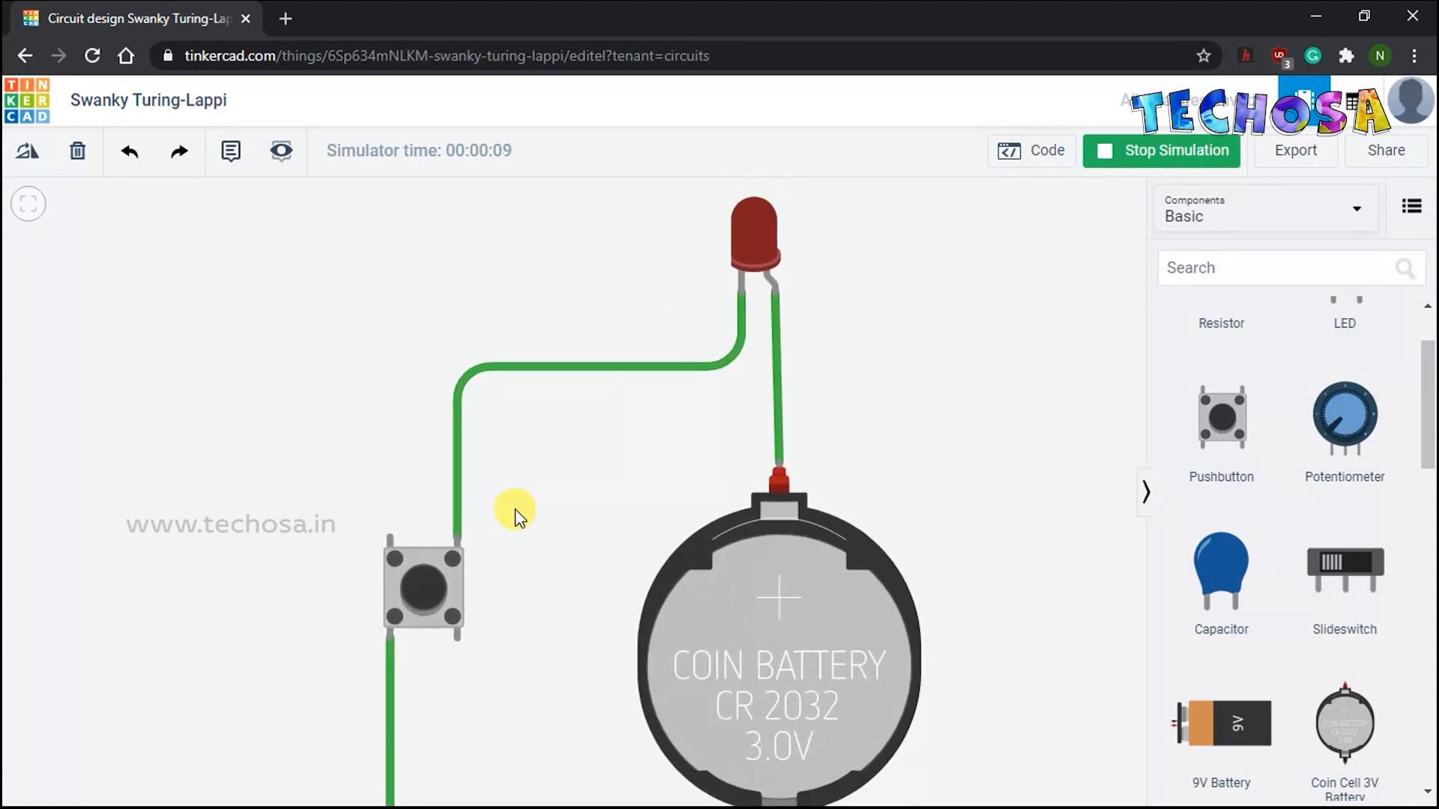
pyautogui.click(427, 588)
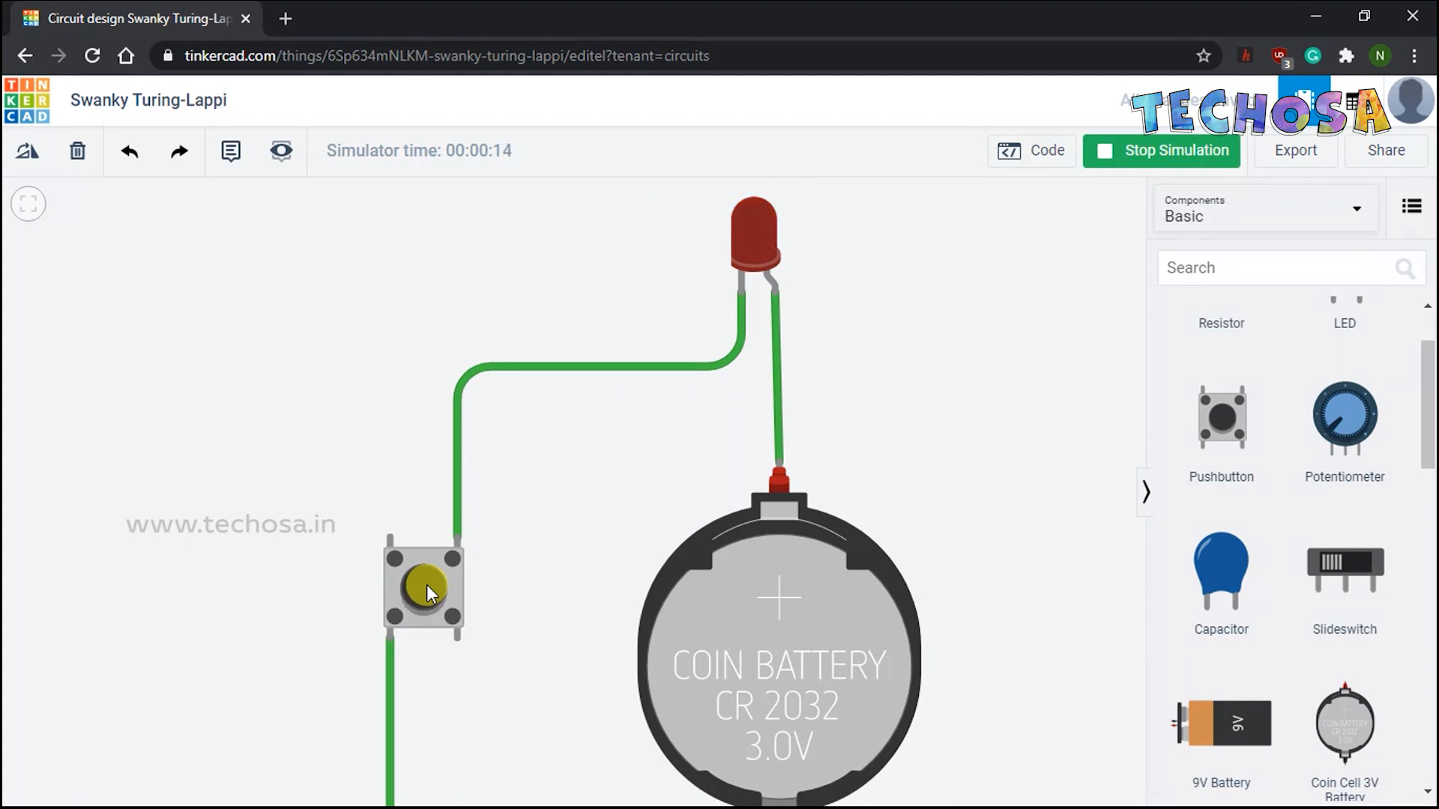
pyautogui.click(426, 585)
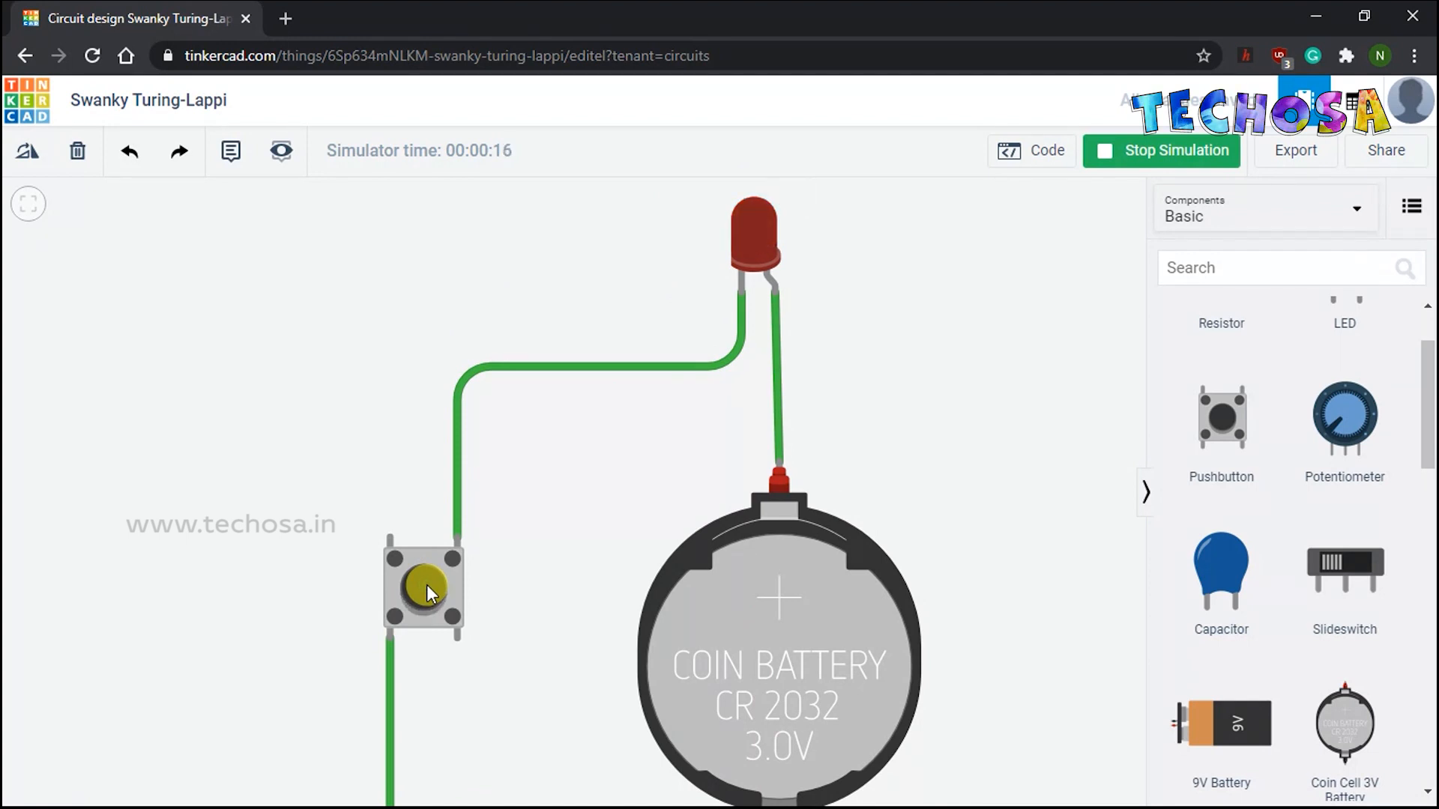
pyautogui.click(425, 585)
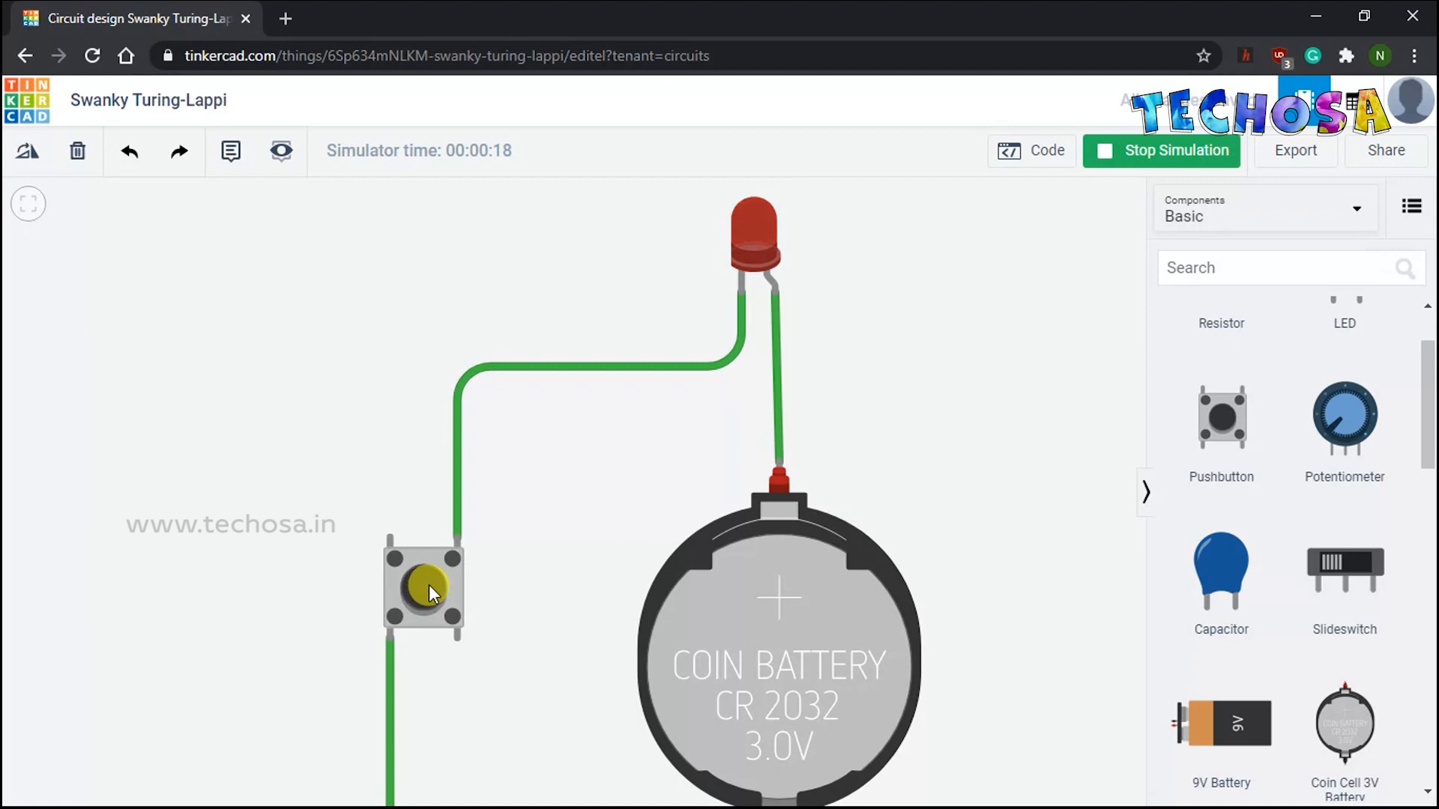
pyautogui.click(426, 577)
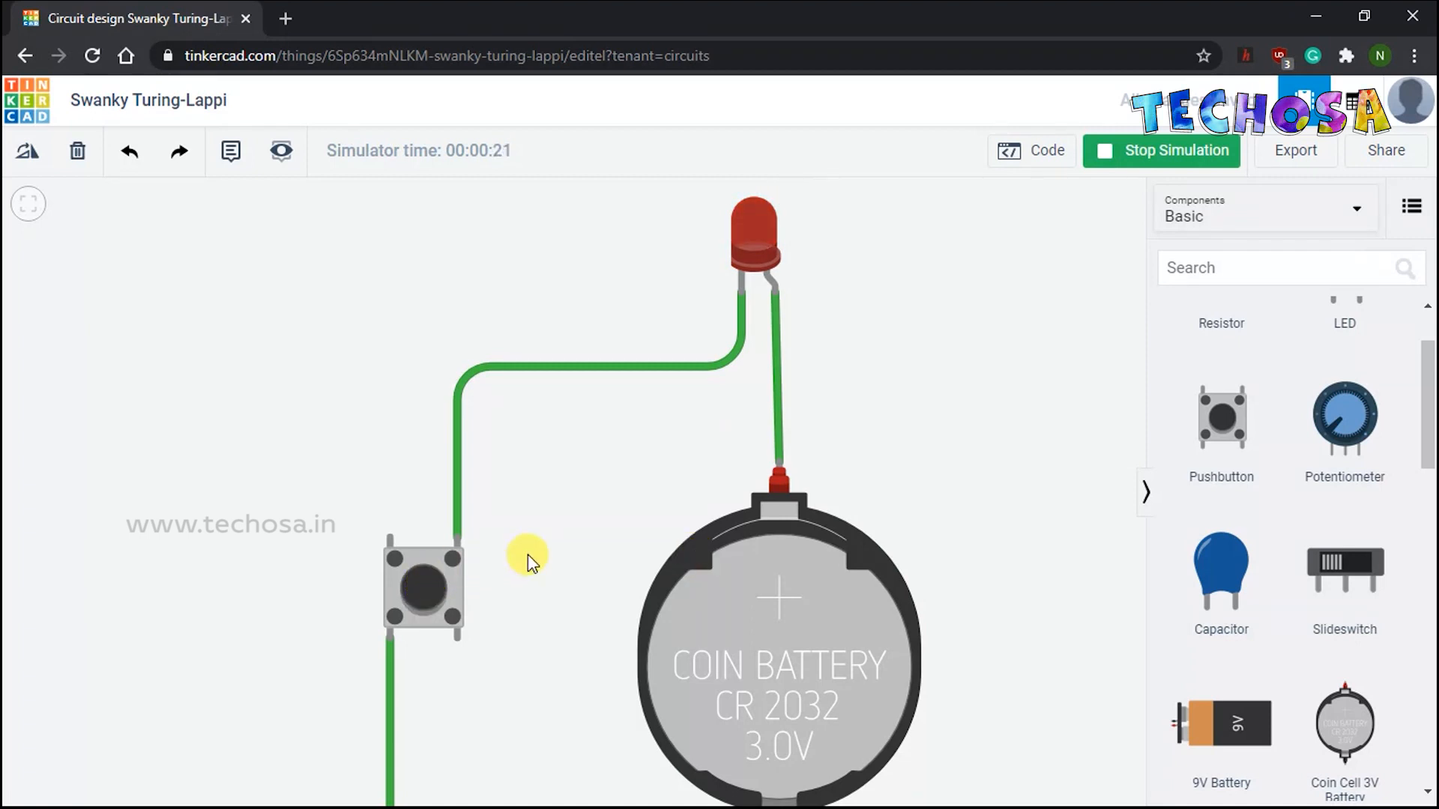
pyautogui.click(426, 577)
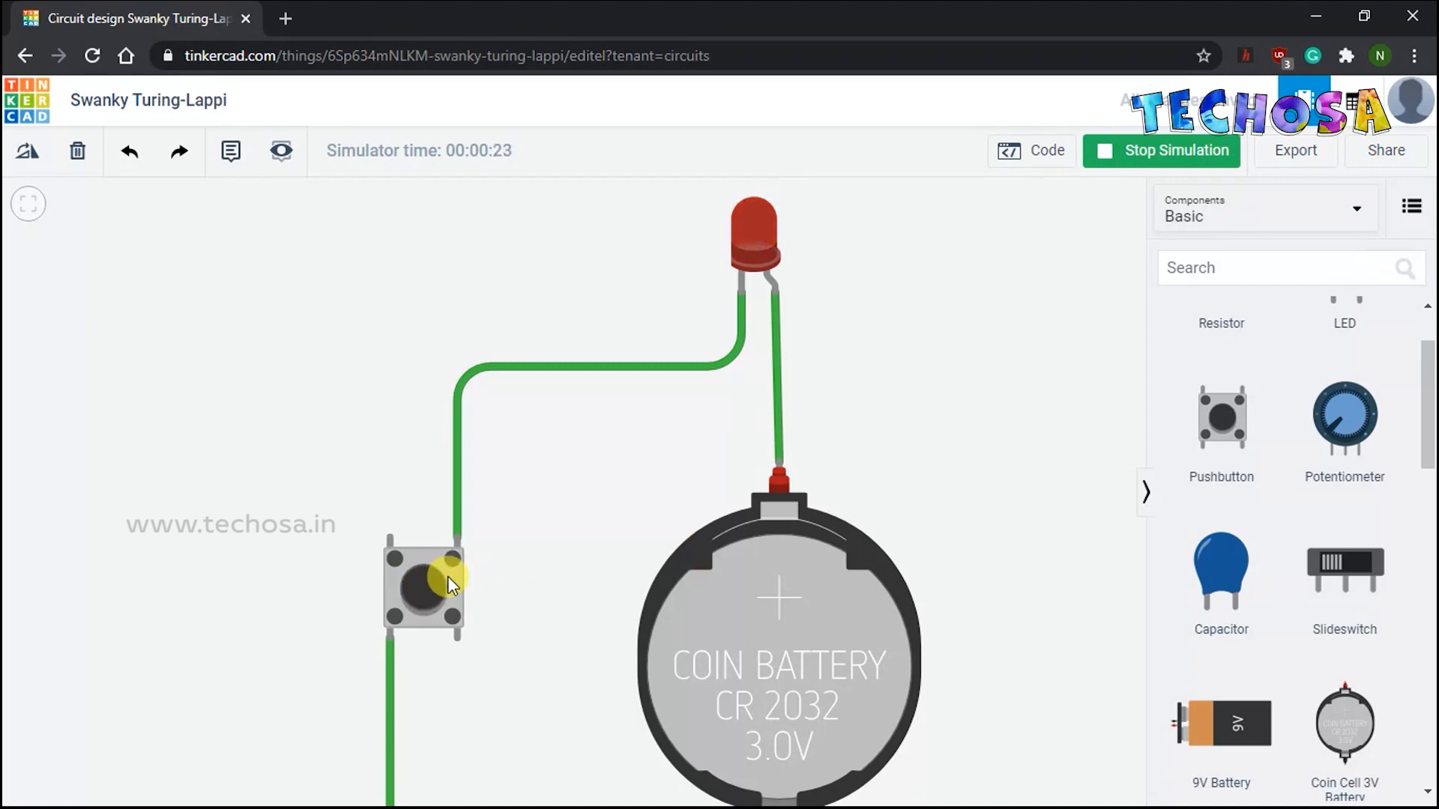
pyautogui.scroll(-3, 598, 551)
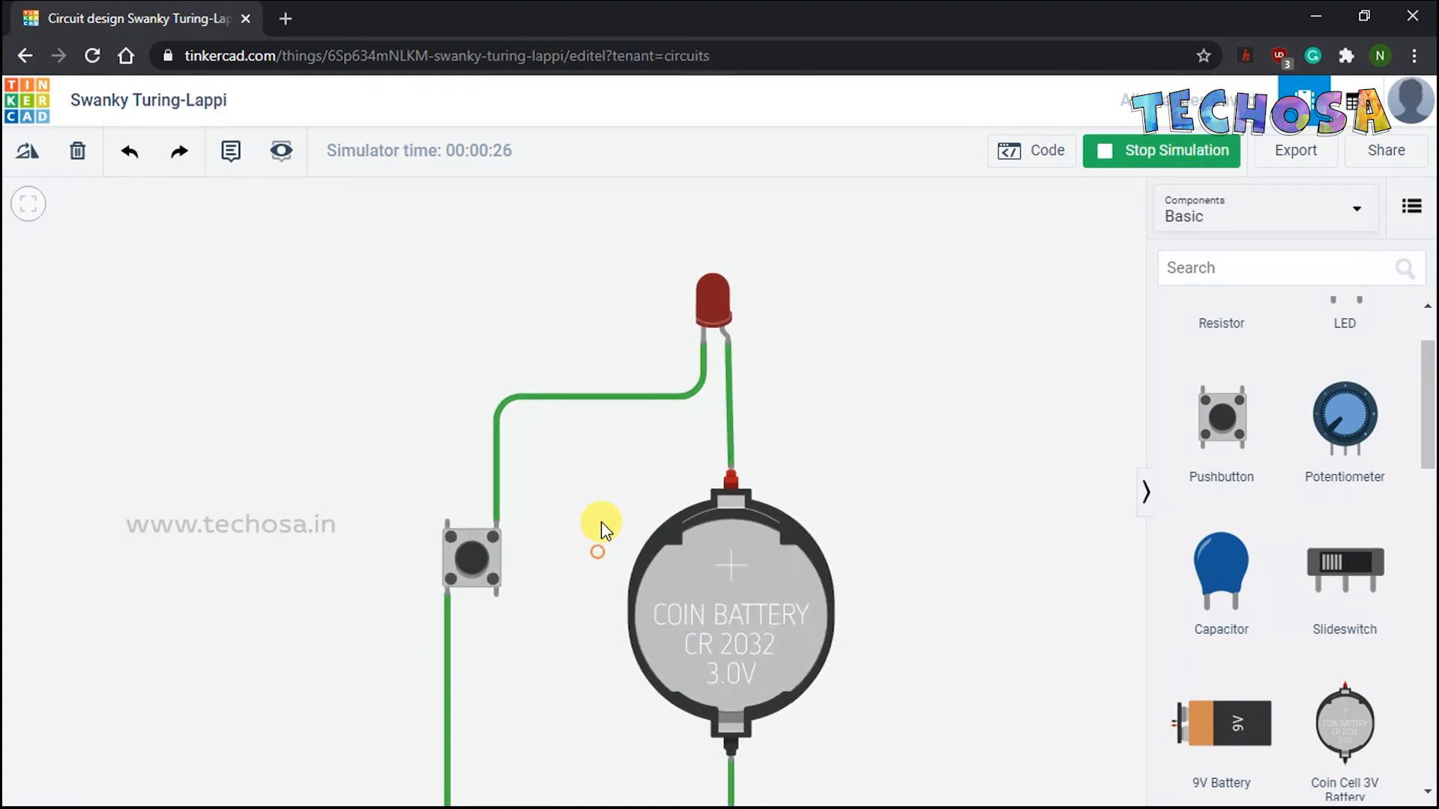
pyautogui.click(492, 476)
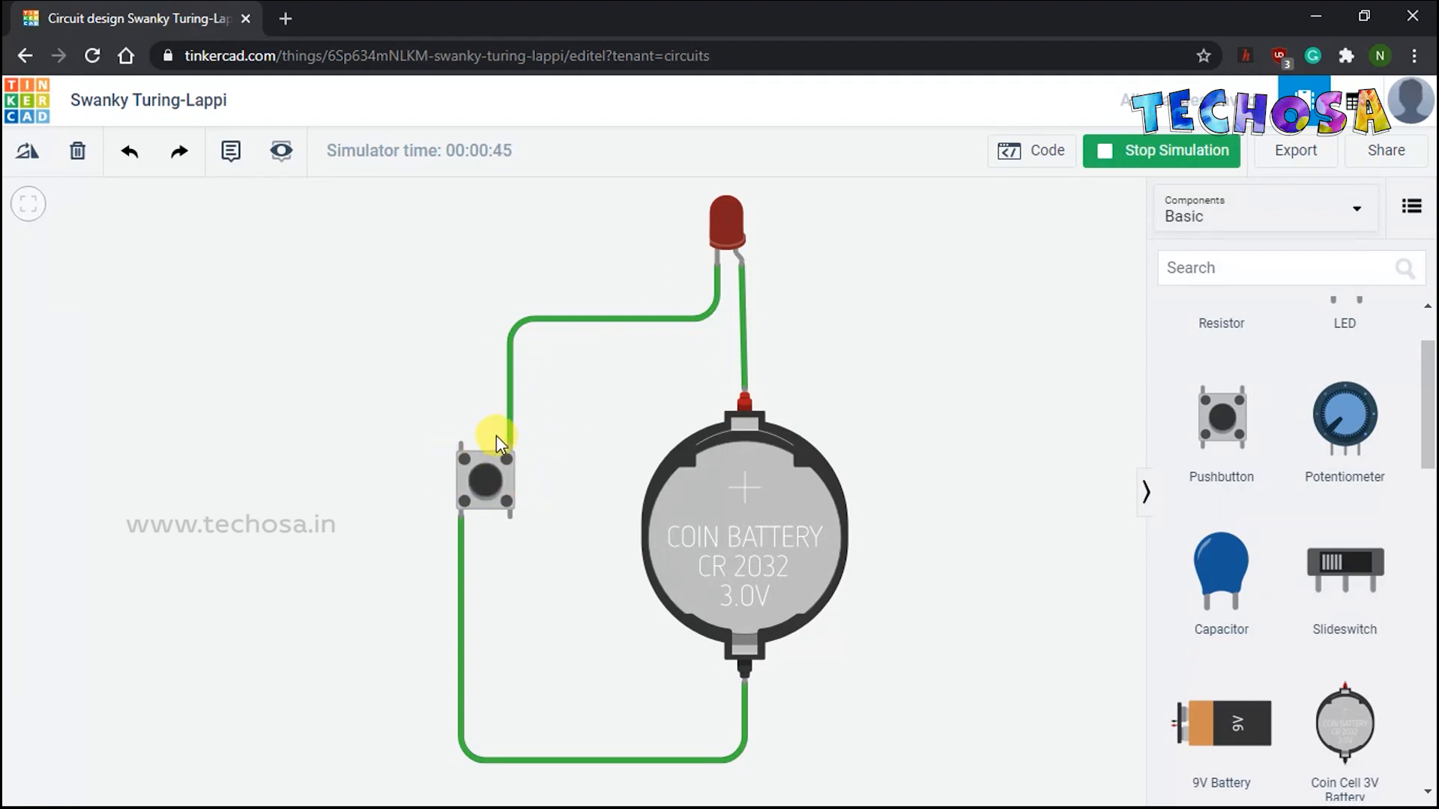
# - Replace the wire at the pushbutton's upper-right pin with one from its upper-left pin to the LED's cathode
pyautogui.click(510, 422)
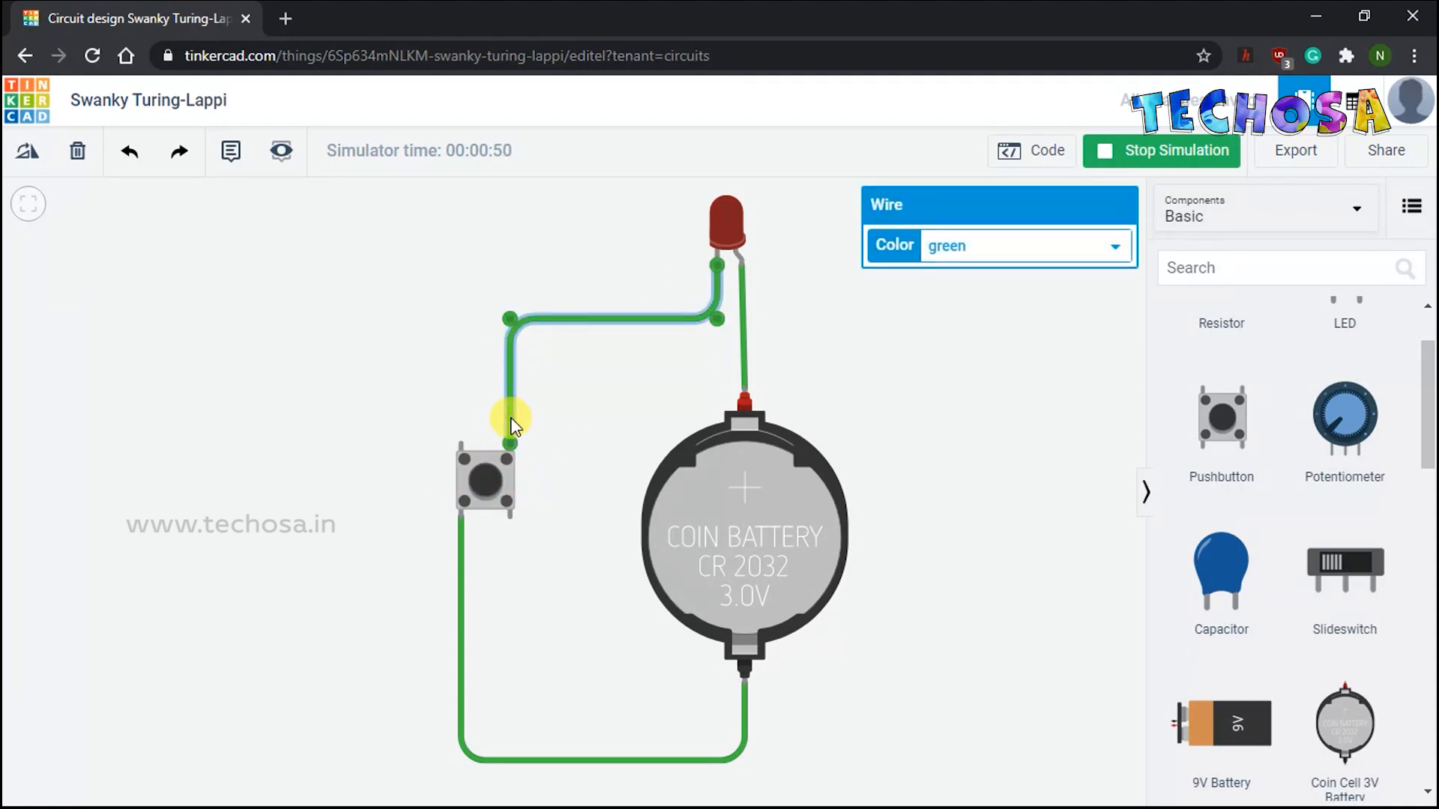
pyautogui.press('Delete')
pyautogui.click(462, 446)
pyautogui.click(462, 356)
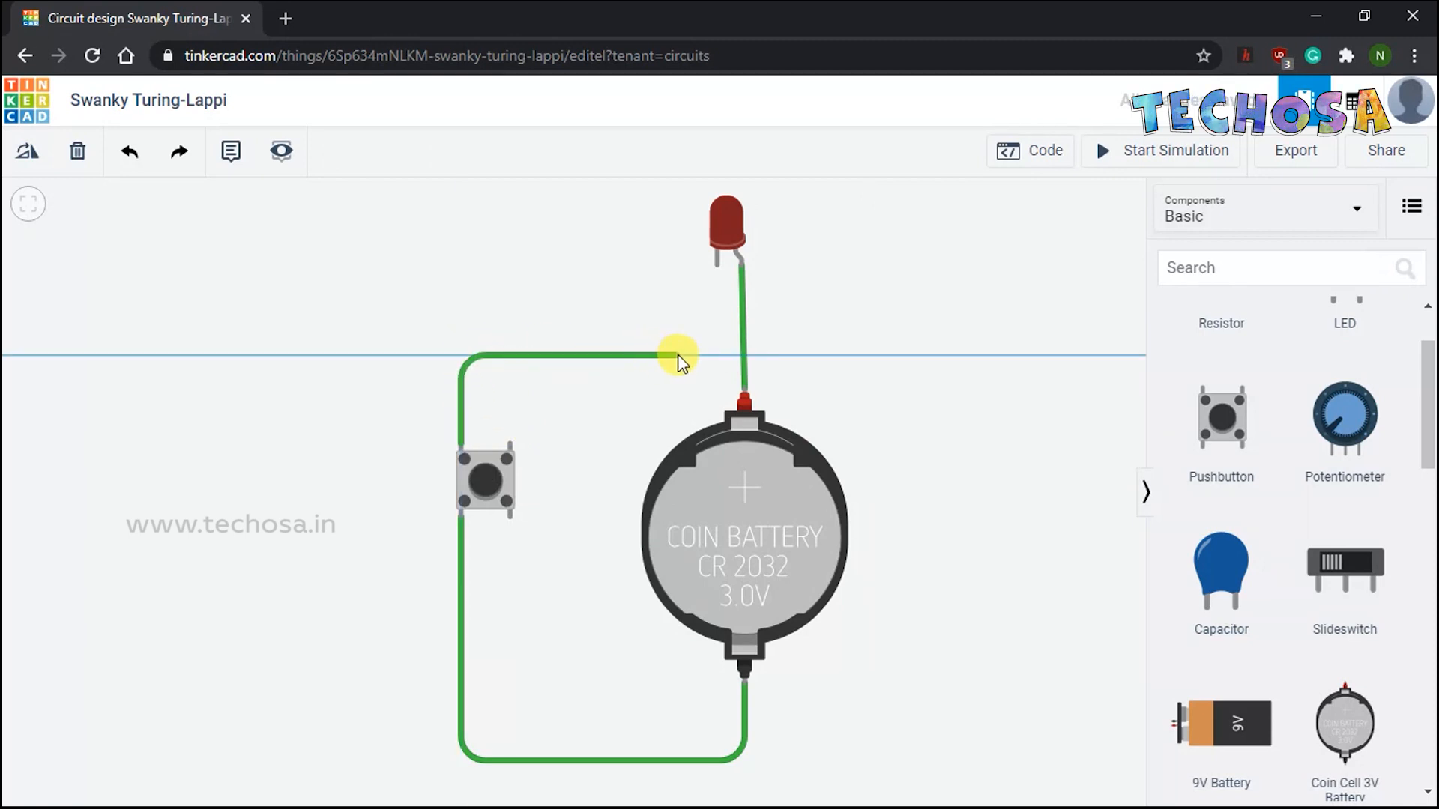
pyautogui.click(716, 356)
pyautogui.click(716, 266)
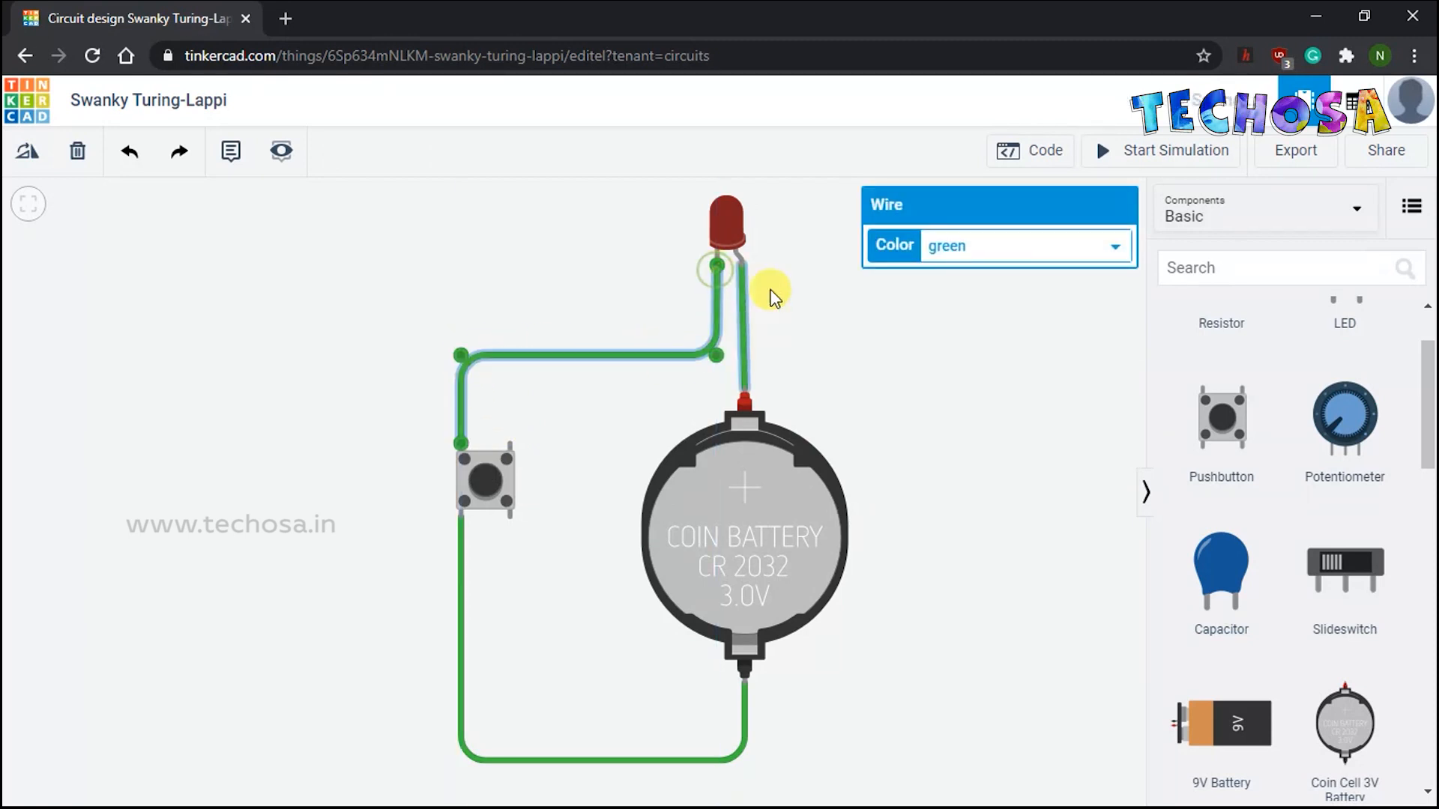
pyautogui.click(888, 358)
# - Simulate the rewired circuit, operate the pushbutton to check its effect on the LED, and stop the simulation
pyautogui.click(1147, 153)
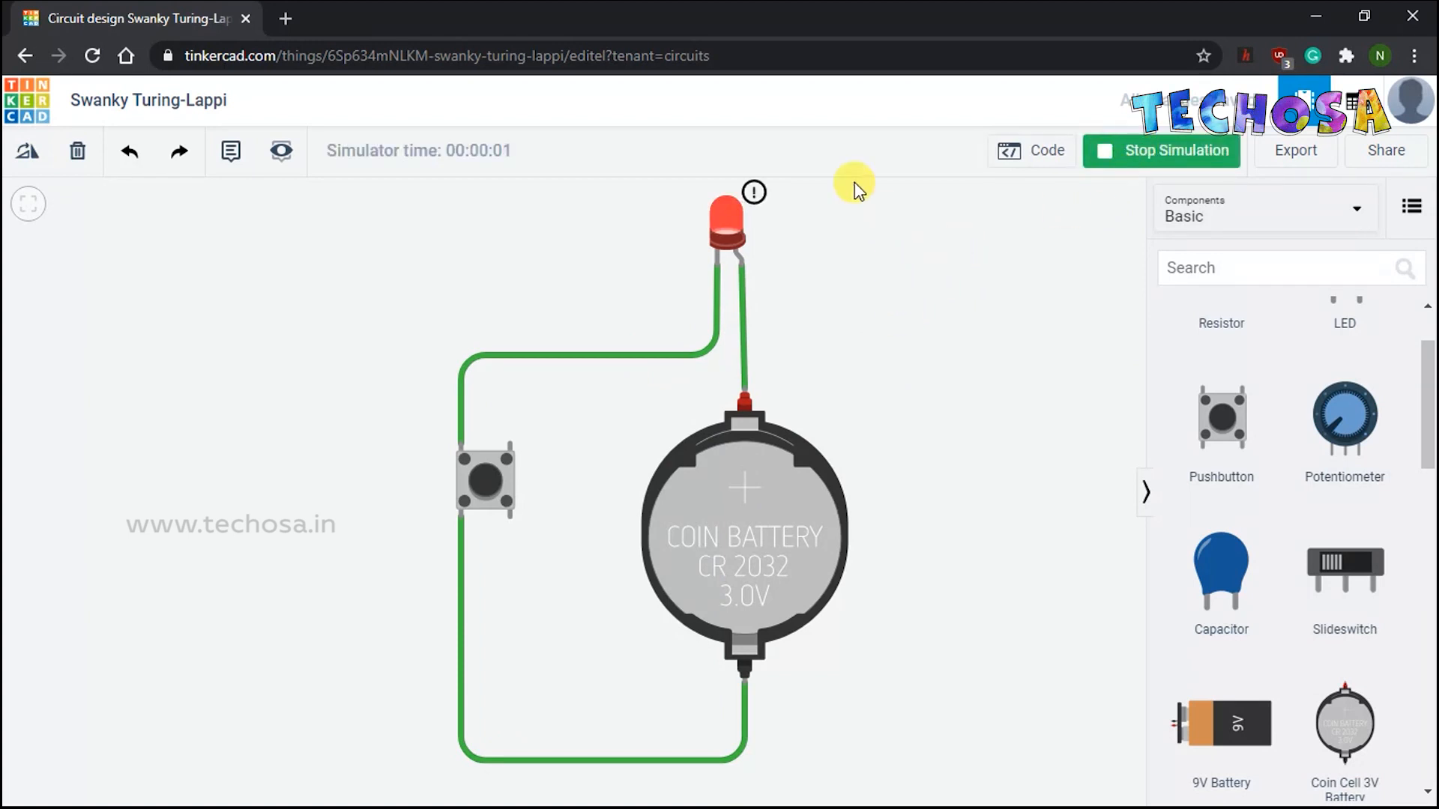
pyautogui.click(489, 480)
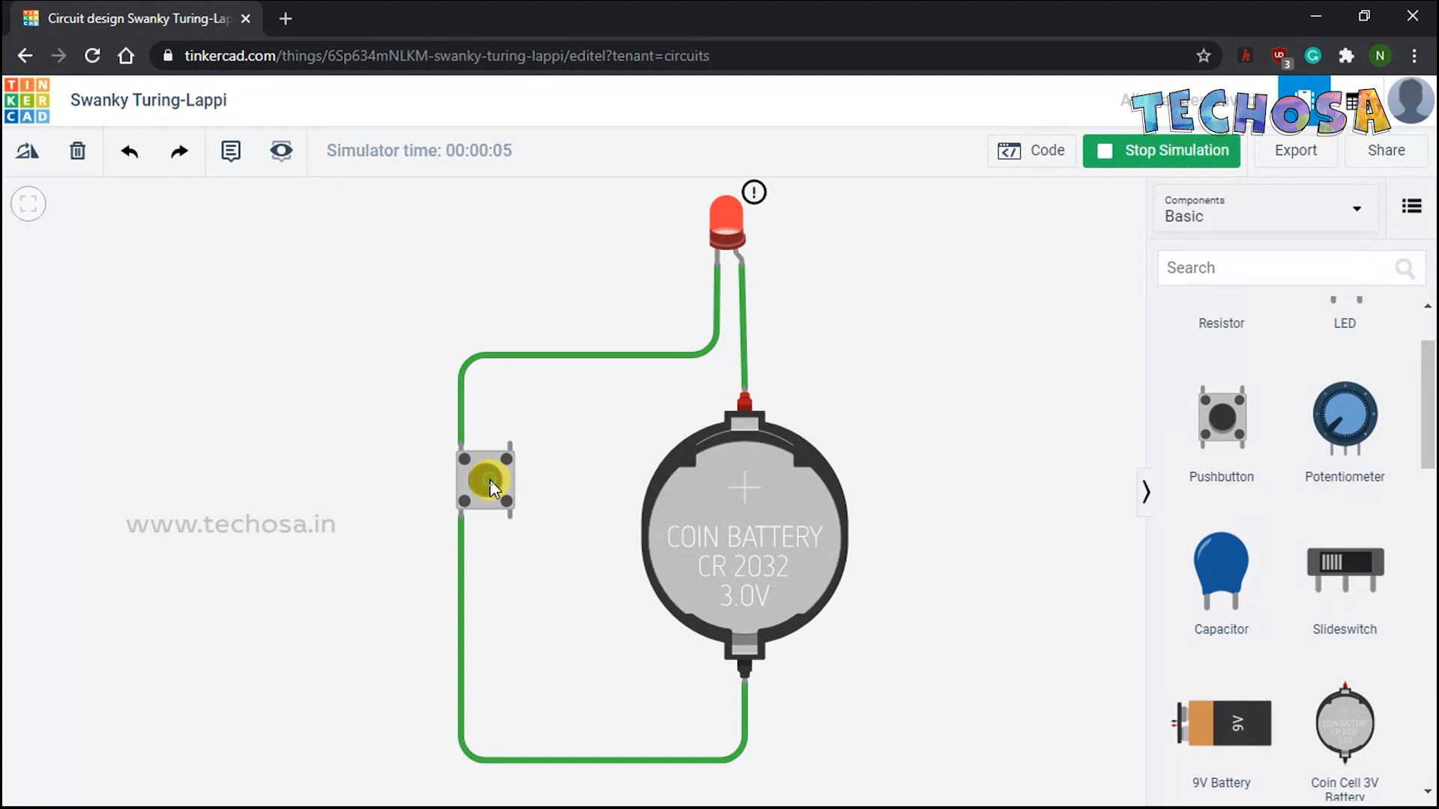
pyautogui.scroll(2, 489, 480)
pyautogui.moveTo(549, 438); pyautogui.dragTo(506, 512)
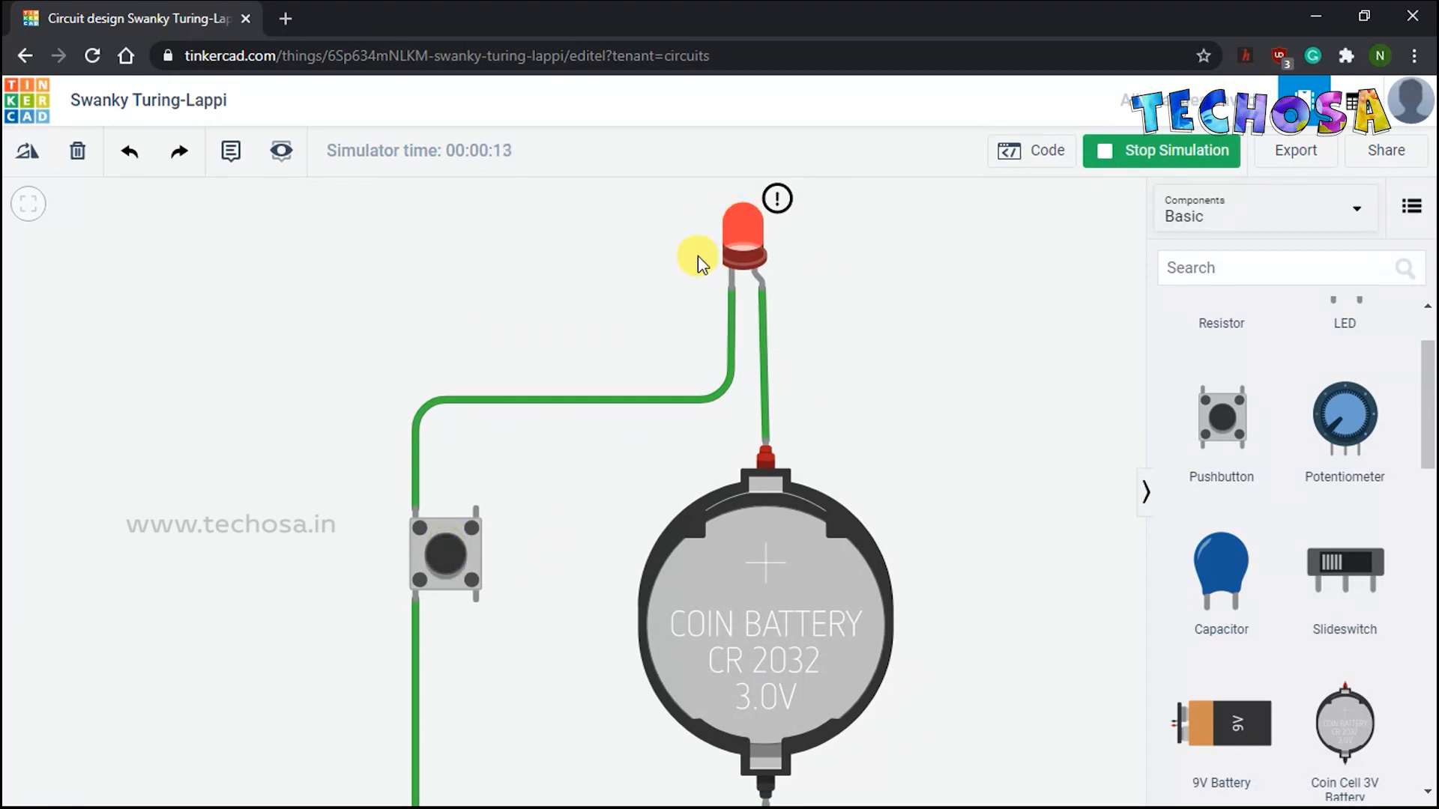
pyautogui.click(1113, 147)
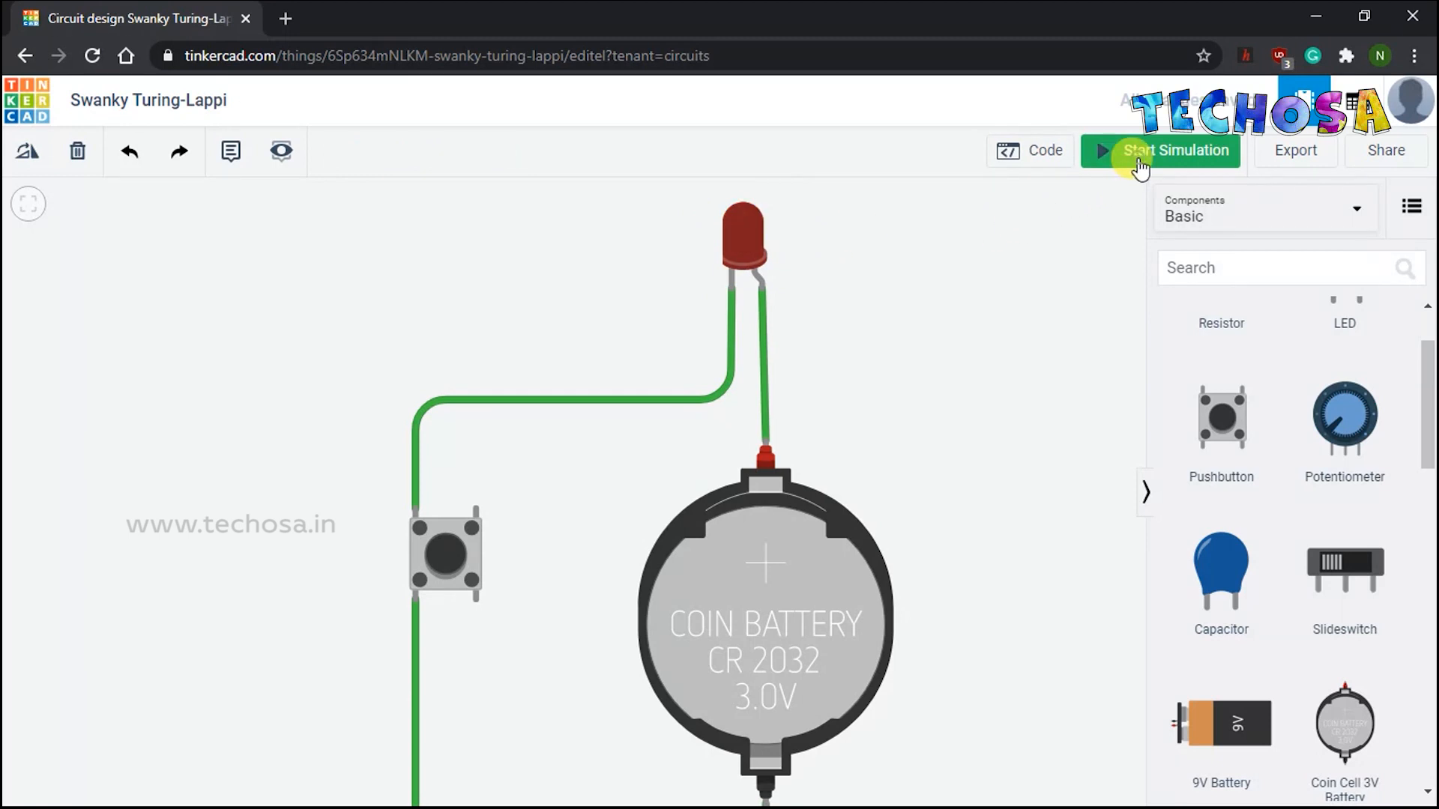
# - Replace the wire at the pushbutton's upper-left pin with a four-bend wire from its lower-right pin to the LED's cathode
pyautogui.scroll(-2, 902, 350)
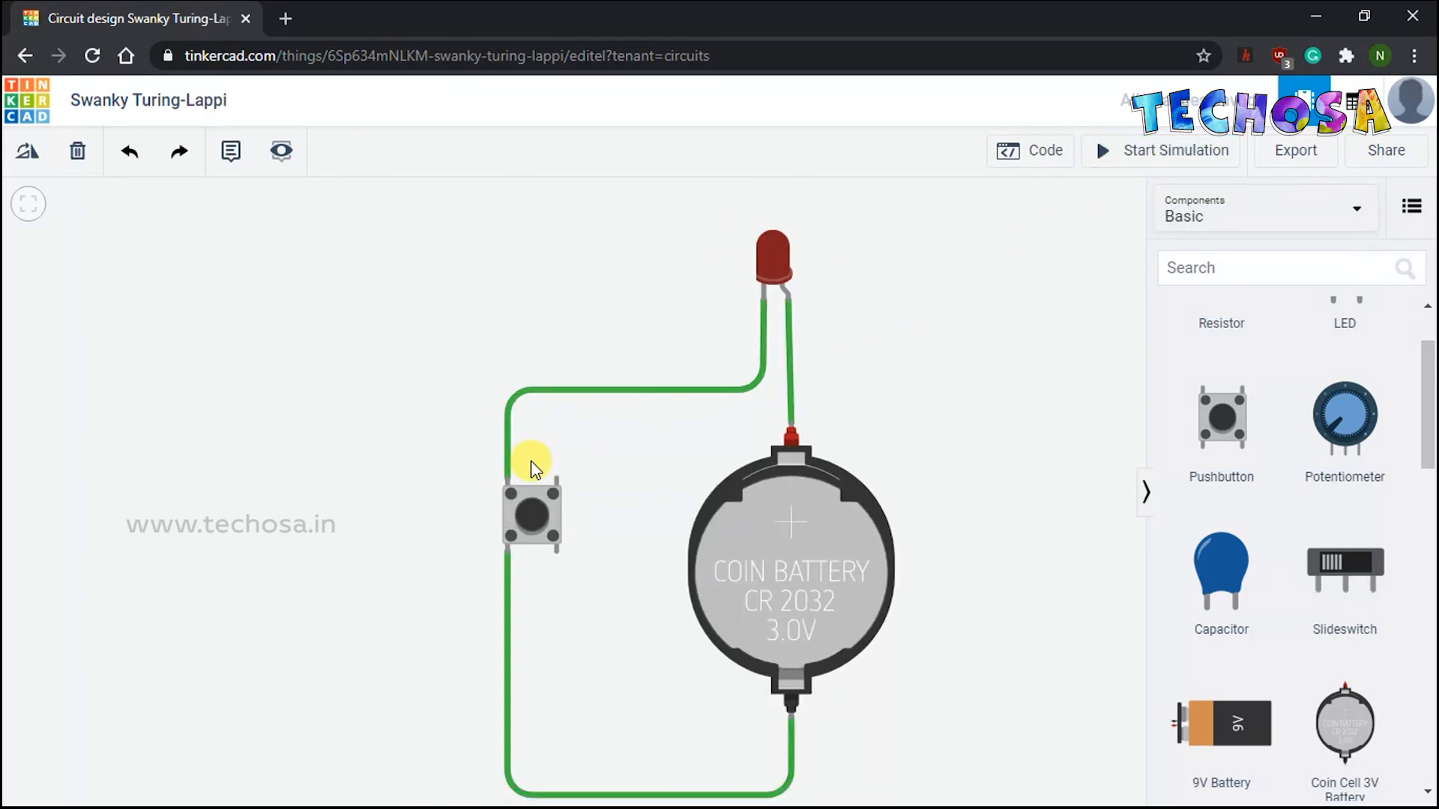
pyautogui.click(509, 461)
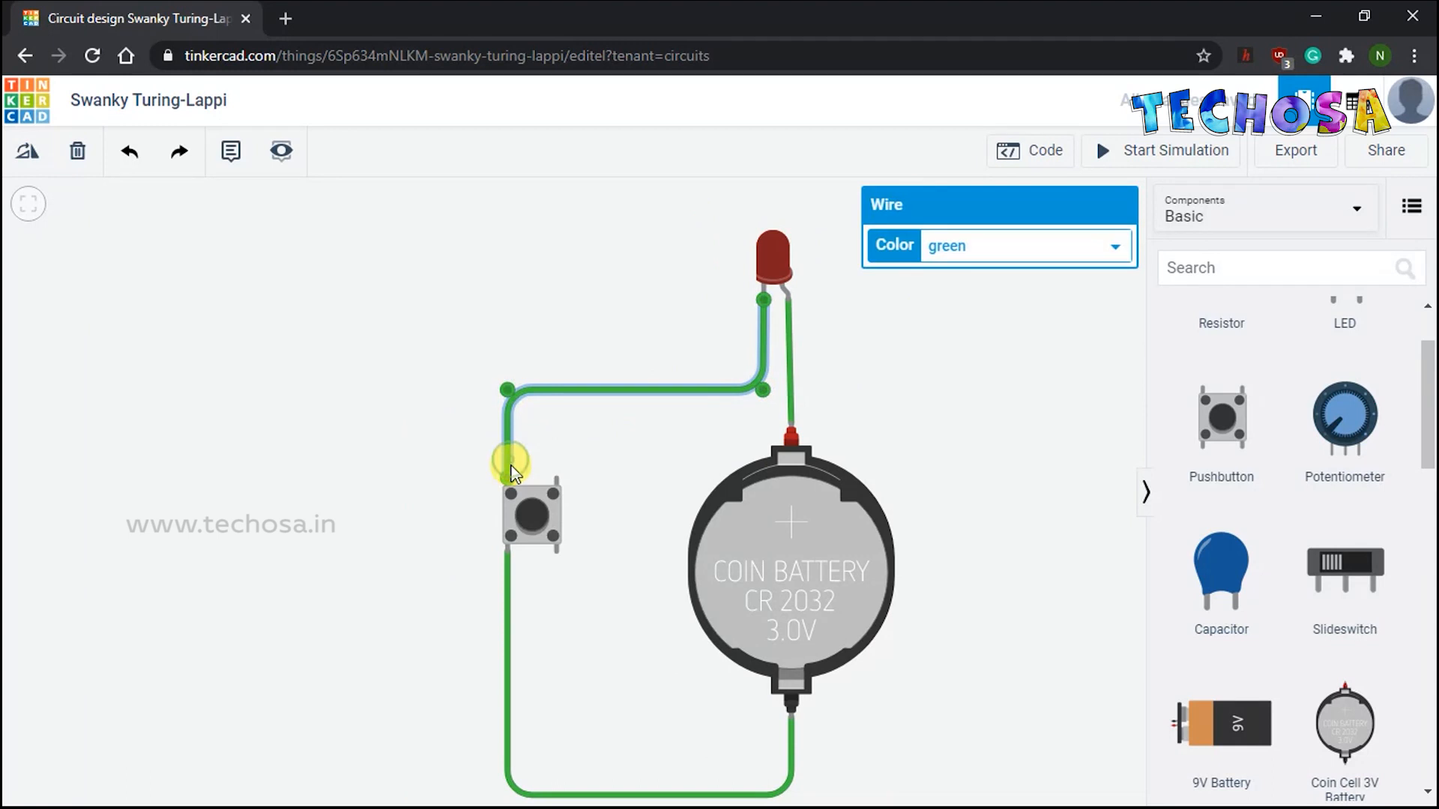
pyautogui.press('Delete')
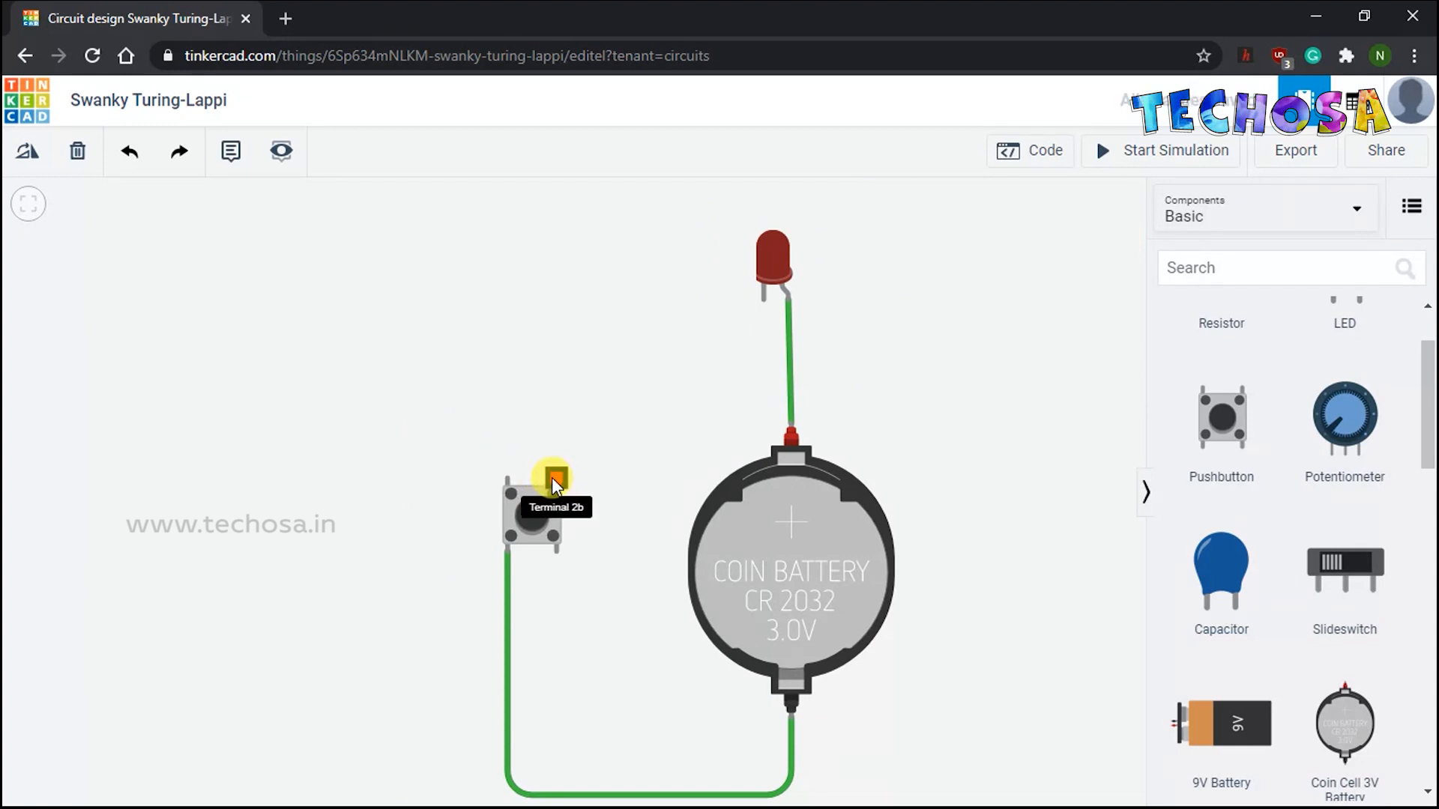
pyautogui.click(556, 551)
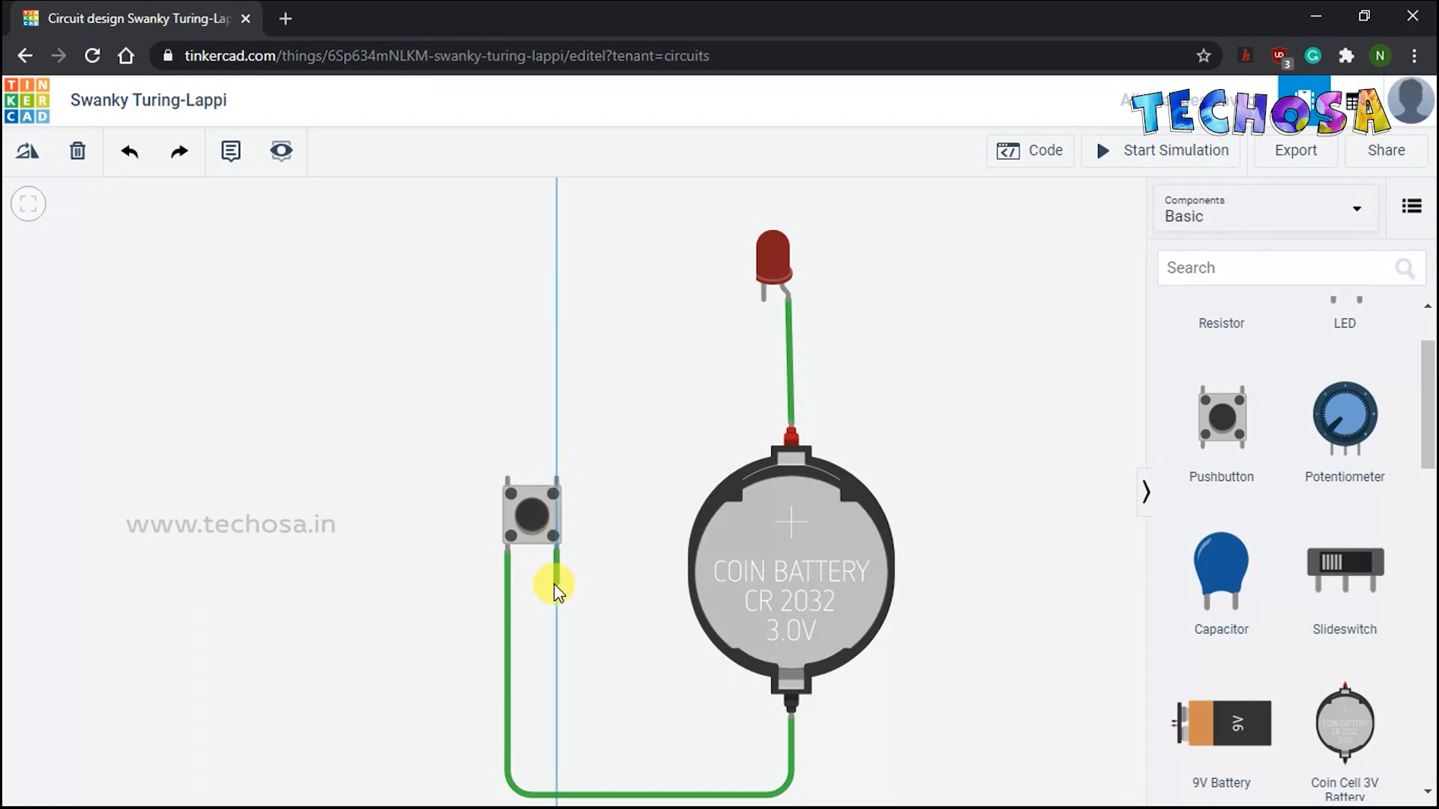
pyautogui.click(554, 588)
pyautogui.click(645, 587)
pyautogui.click(645, 362)
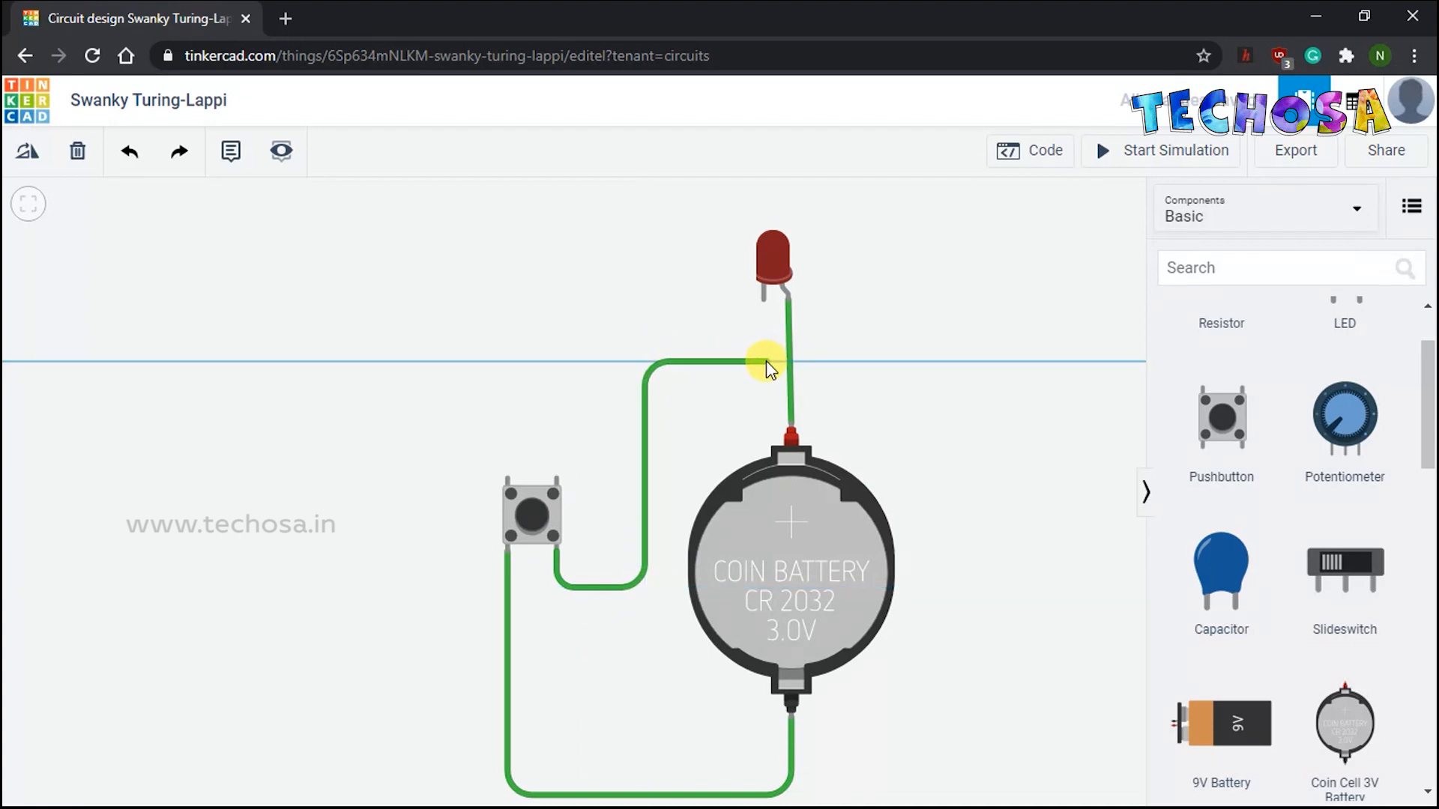
pyautogui.click(763, 361)
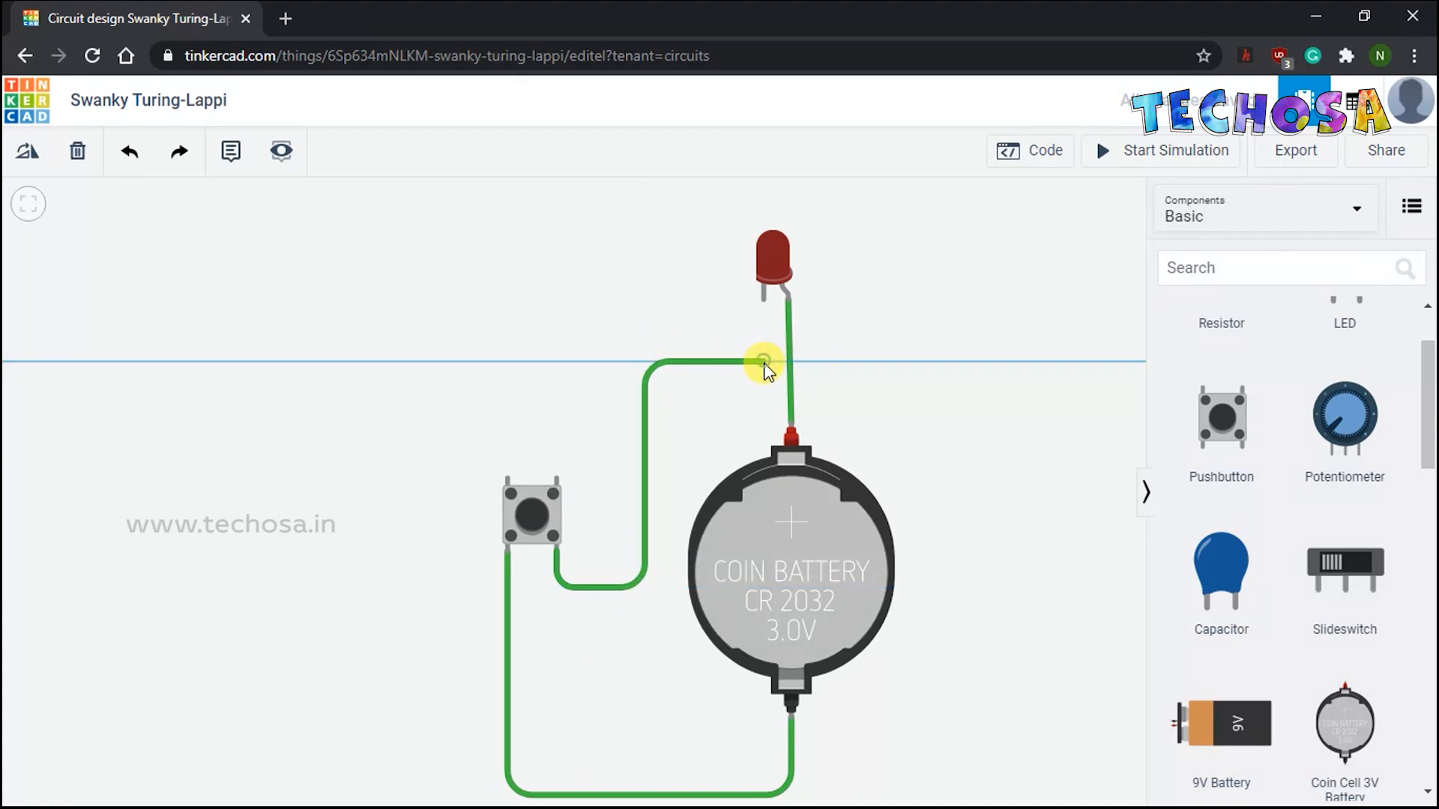
pyautogui.click(763, 303)
pyautogui.click(915, 391)
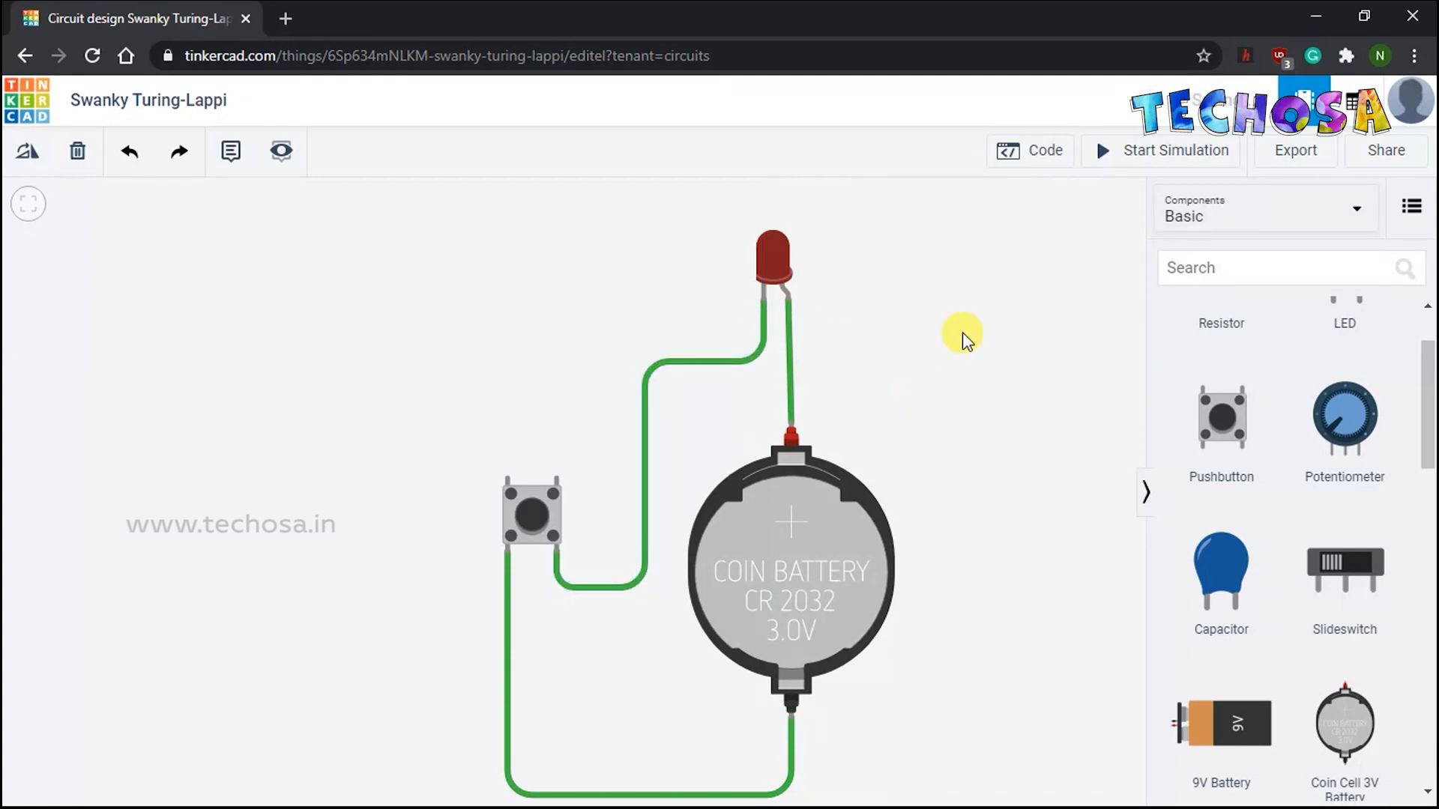
# - Simulate the circuit with the lower-right pin wired, operate the pushbutton repeatedly to test the LED, and stop the simulation
pyautogui.click(1161, 152)
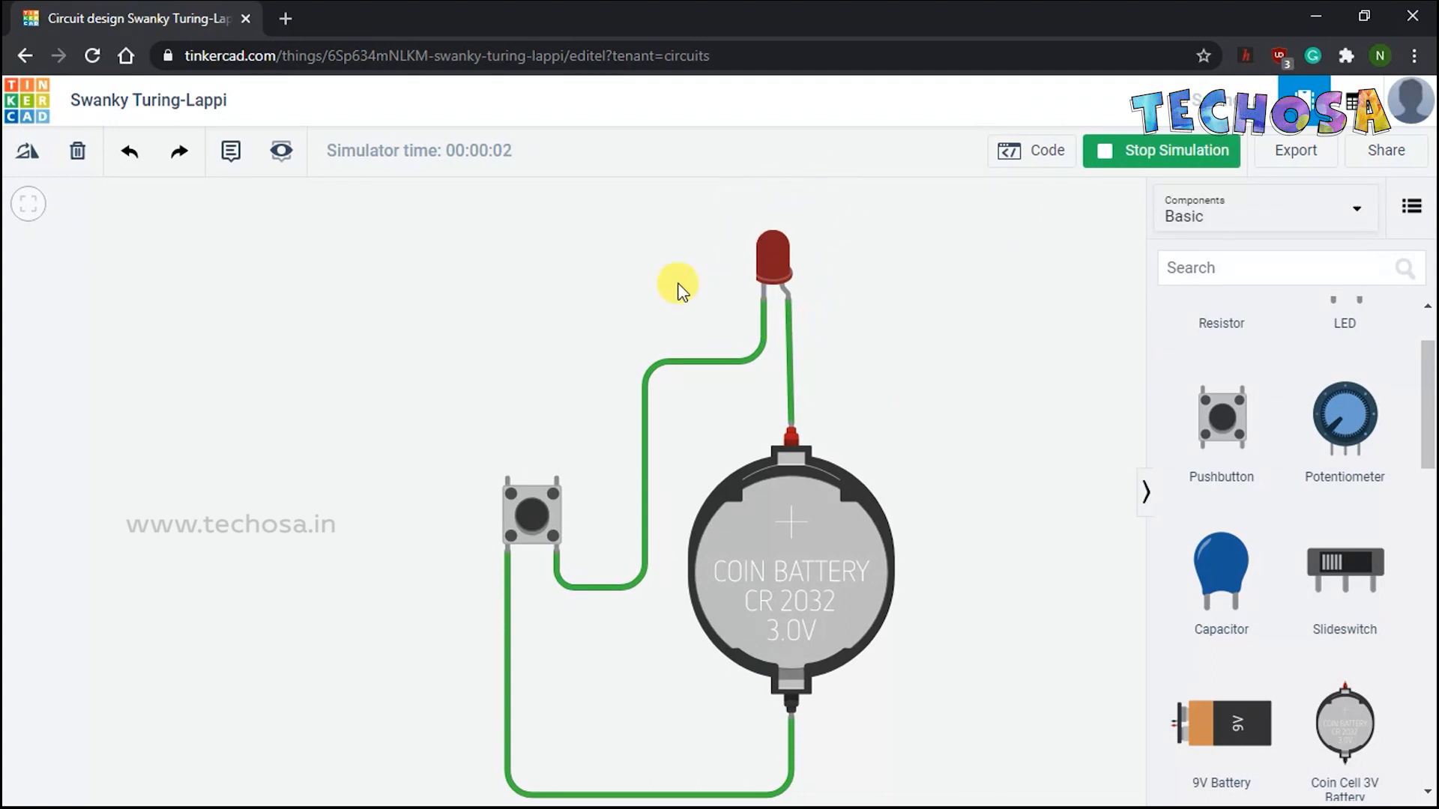
pyautogui.click(536, 517)
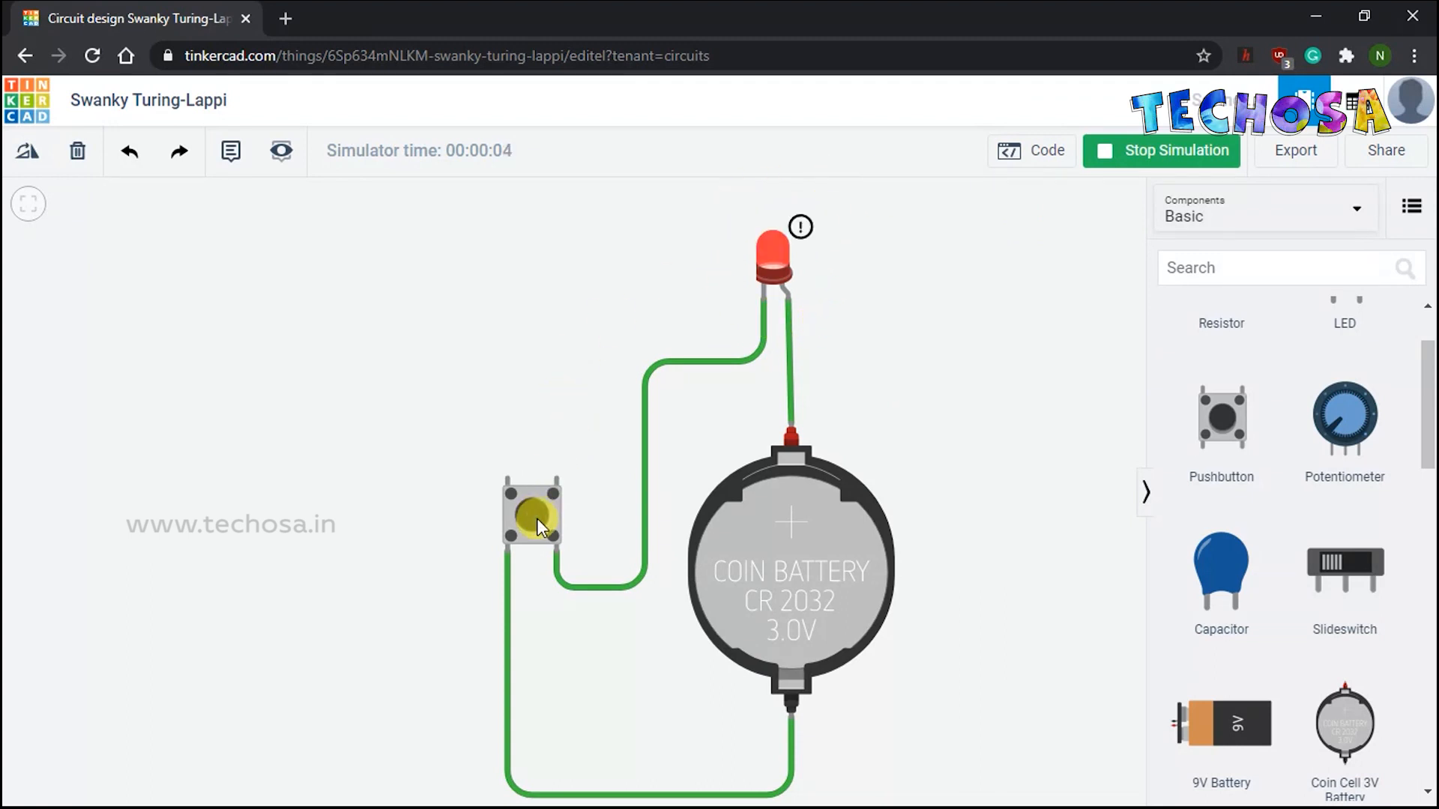
pyautogui.click(537, 518)
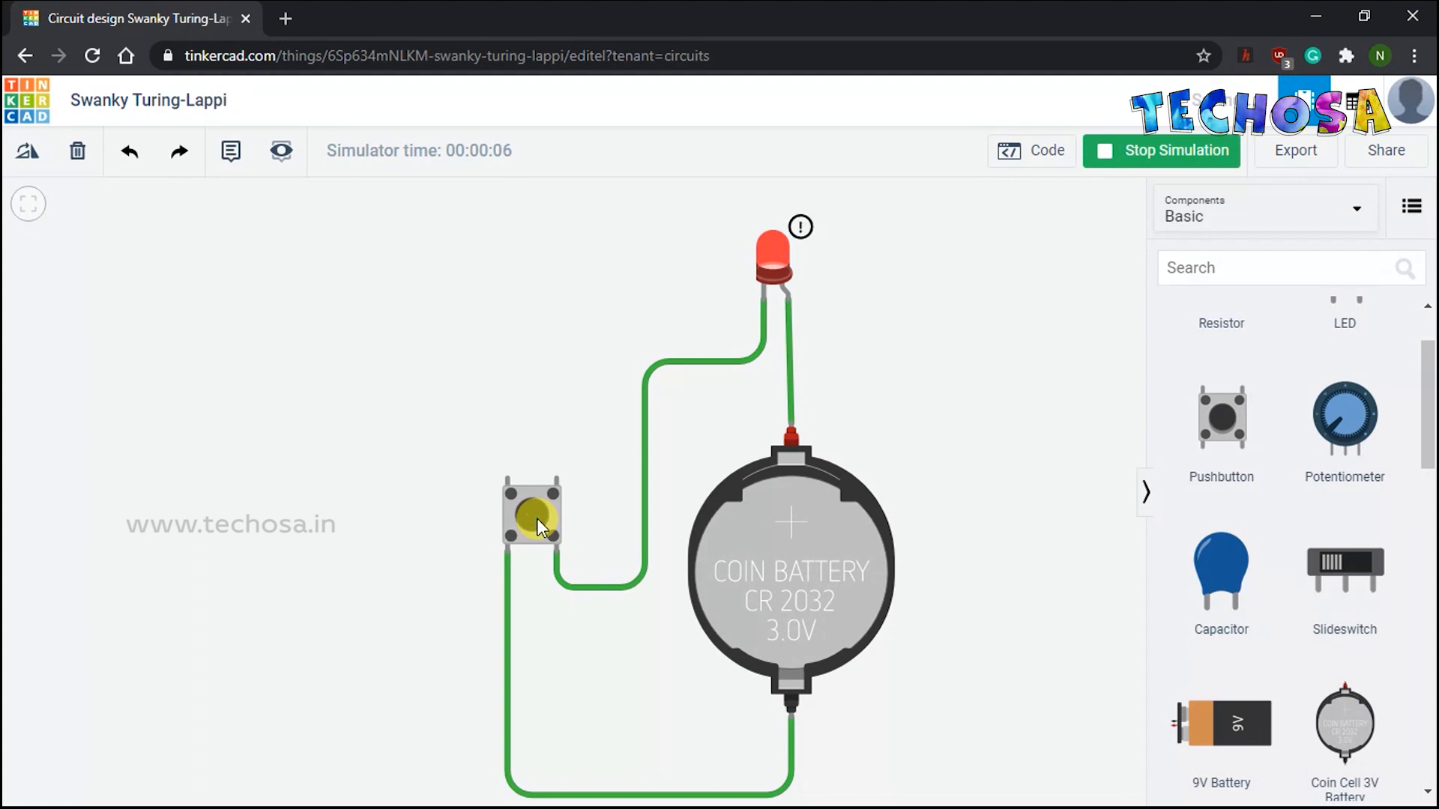
pyautogui.click(538, 514)
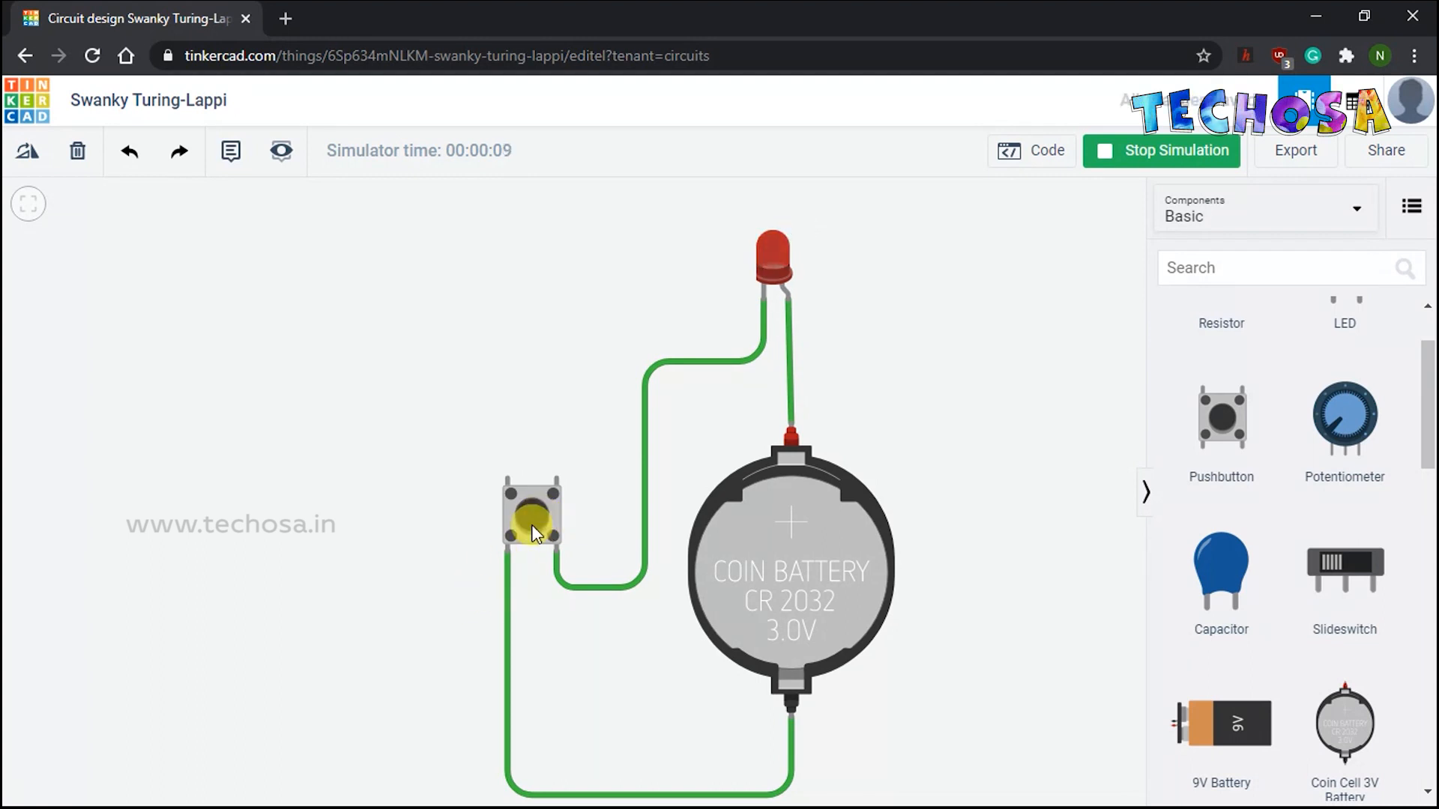
pyautogui.click(527, 519)
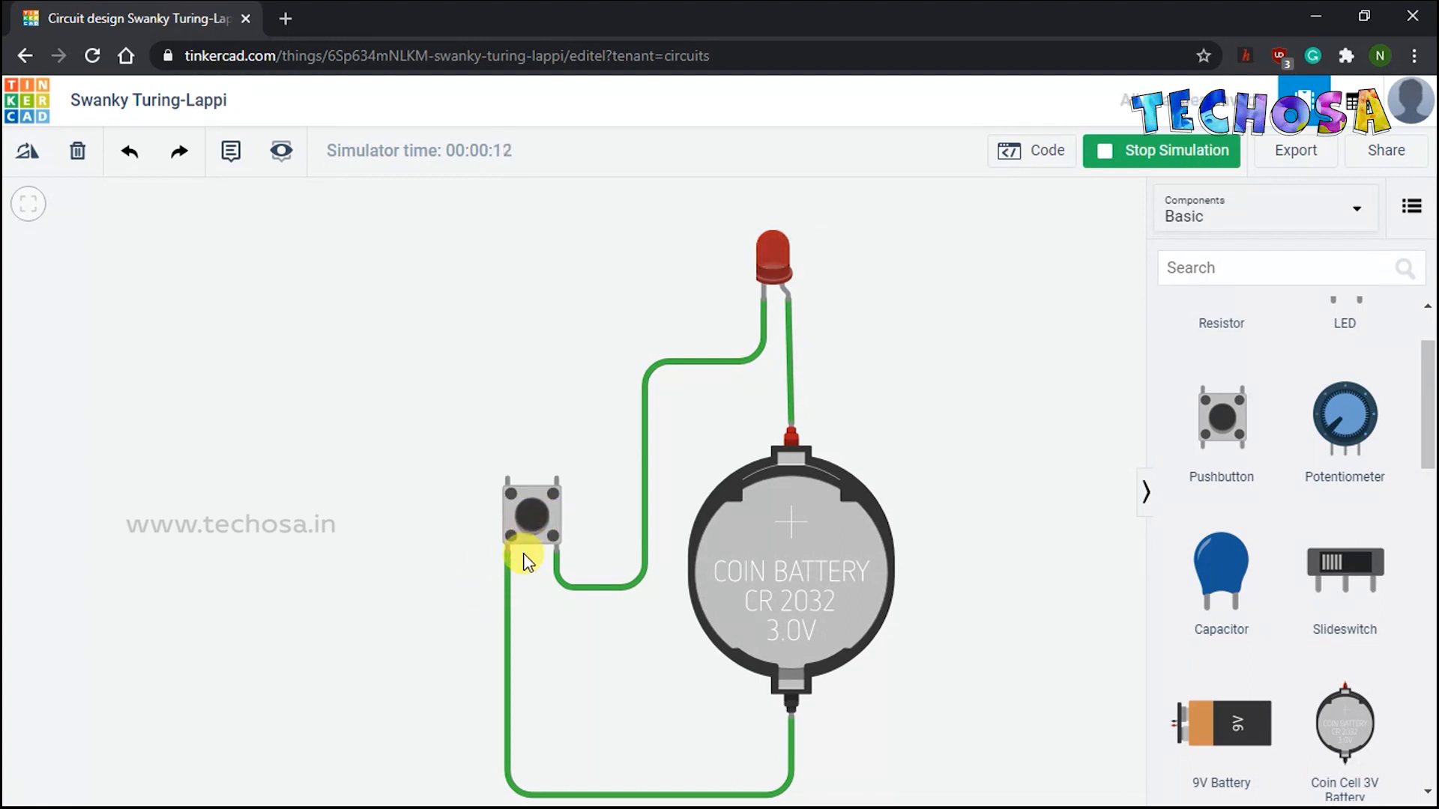
pyautogui.click(528, 523)
pyautogui.click(525, 510)
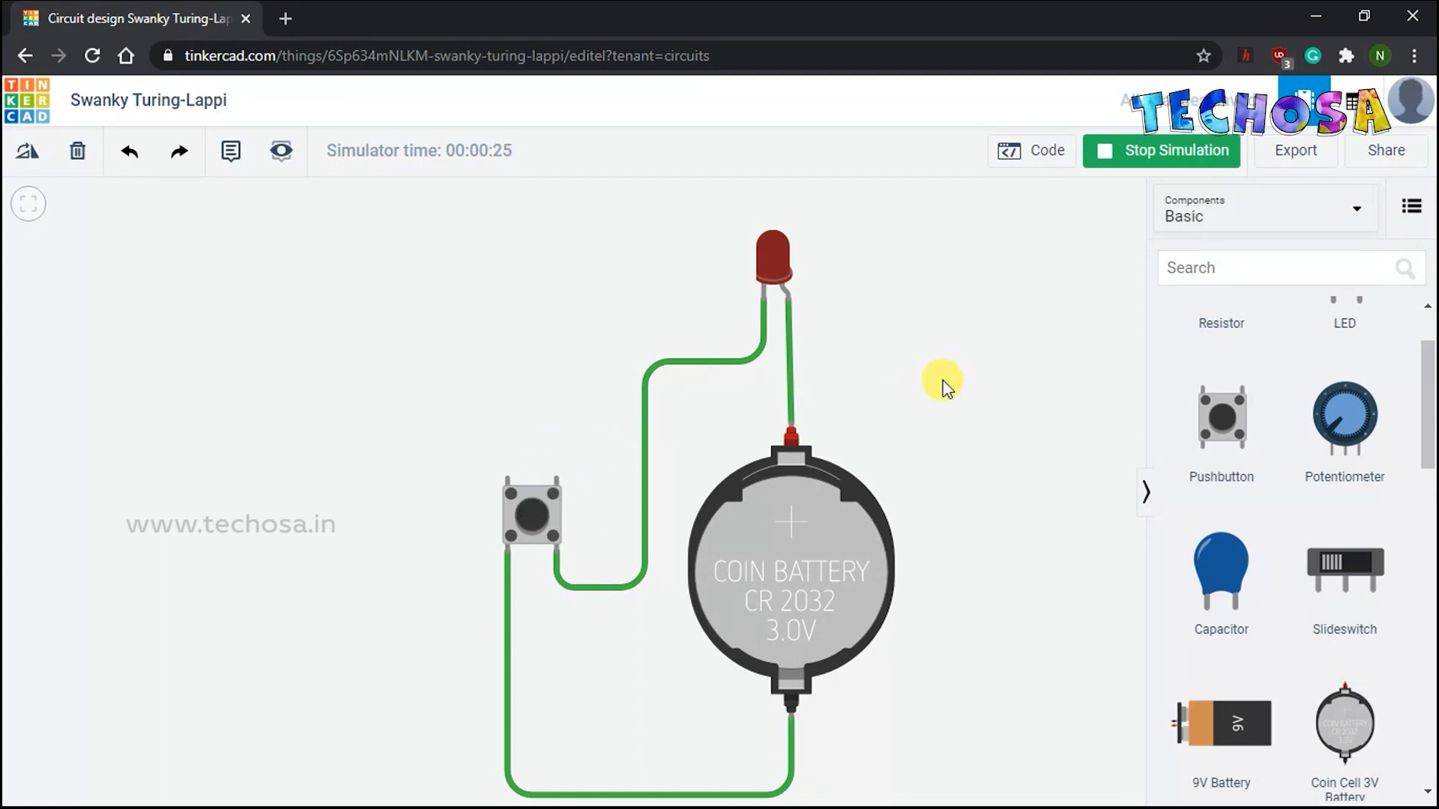
pyautogui.click(1160, 154)
# - Delete the pushbutton and the wires connecting it to the LED and the coin cell
pyautogui.scroll(-2, 980, 306)
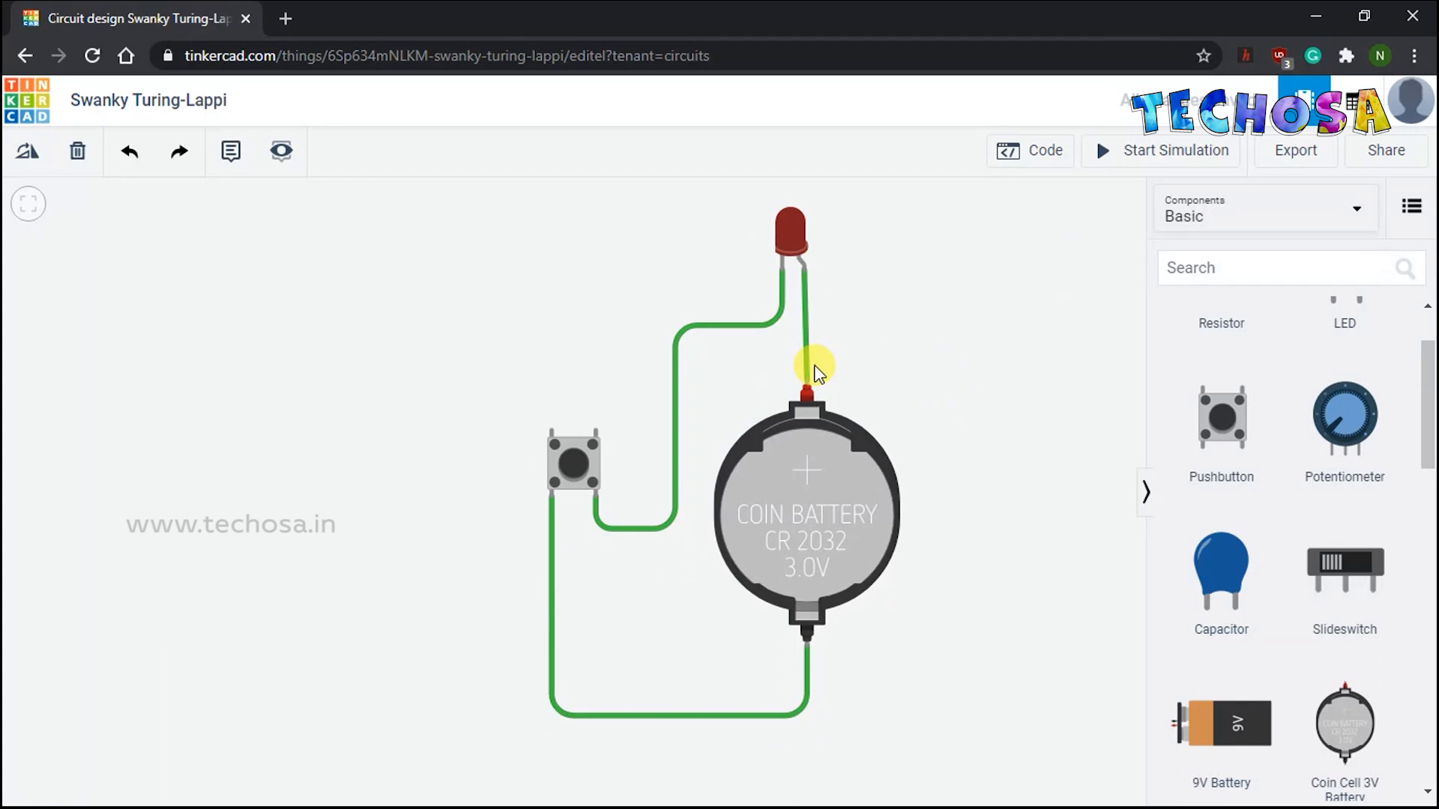
pyautogui.click(677, 390)
pyautogui.press('Delete')
pyautogui.click(573, 480)
pyautogui.press('Delete')
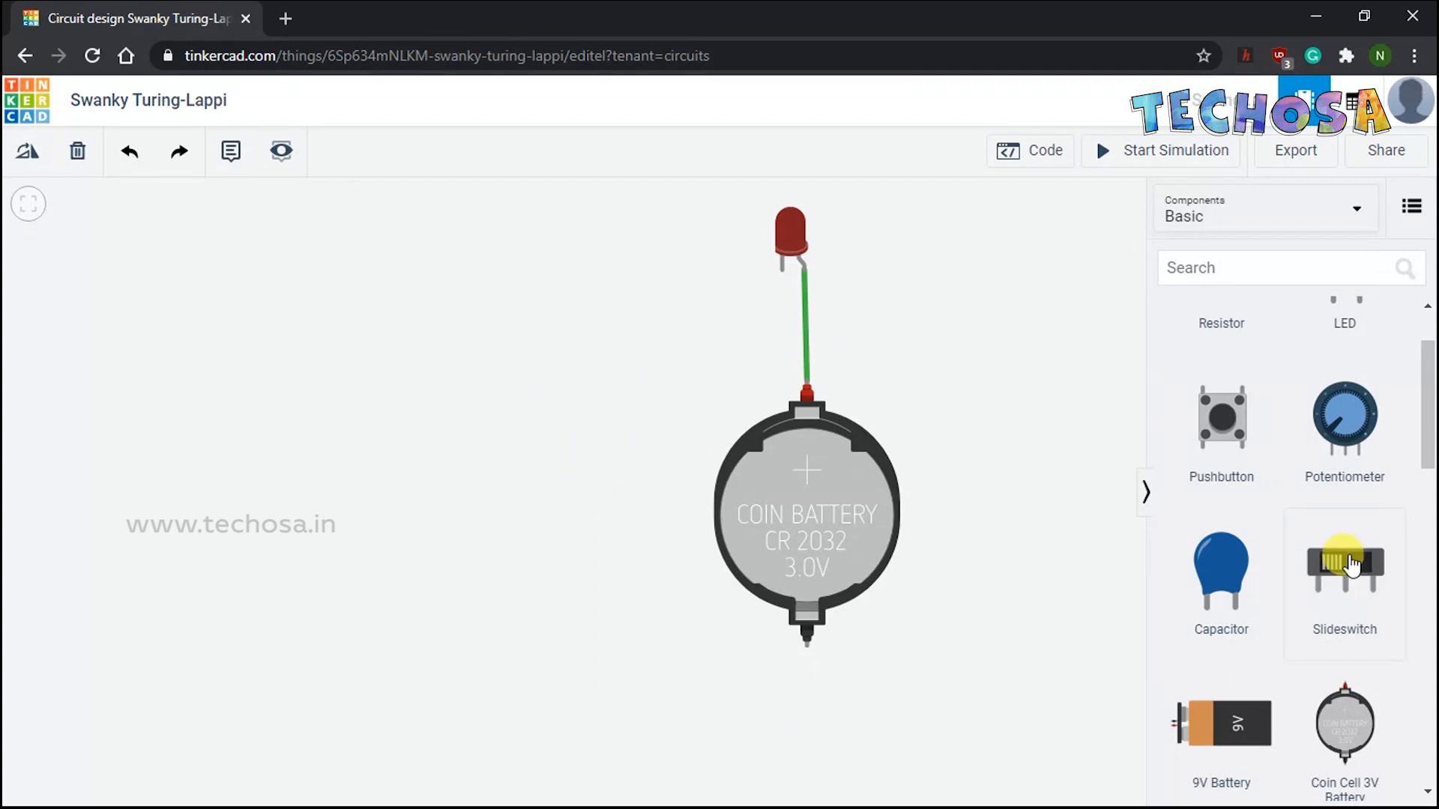
# - Place a slideswitch to the left of the LED and coin cell, keeping its default name
pyautogui.click(474, 419)
pyautogui.scroll(1, 510, 426)
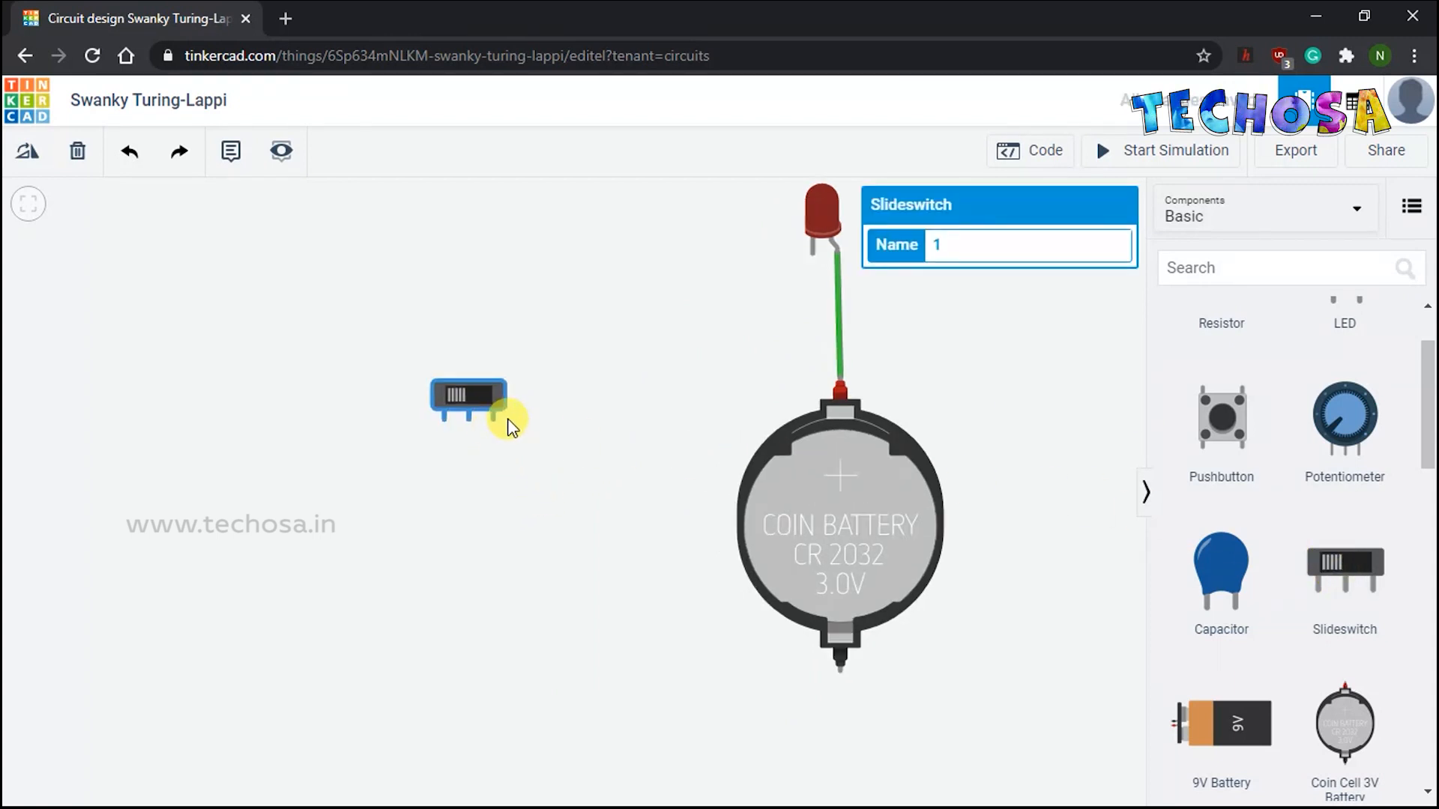
pyautogui.click(572, 420)
pyautogui.scroll(1, 540, 436)
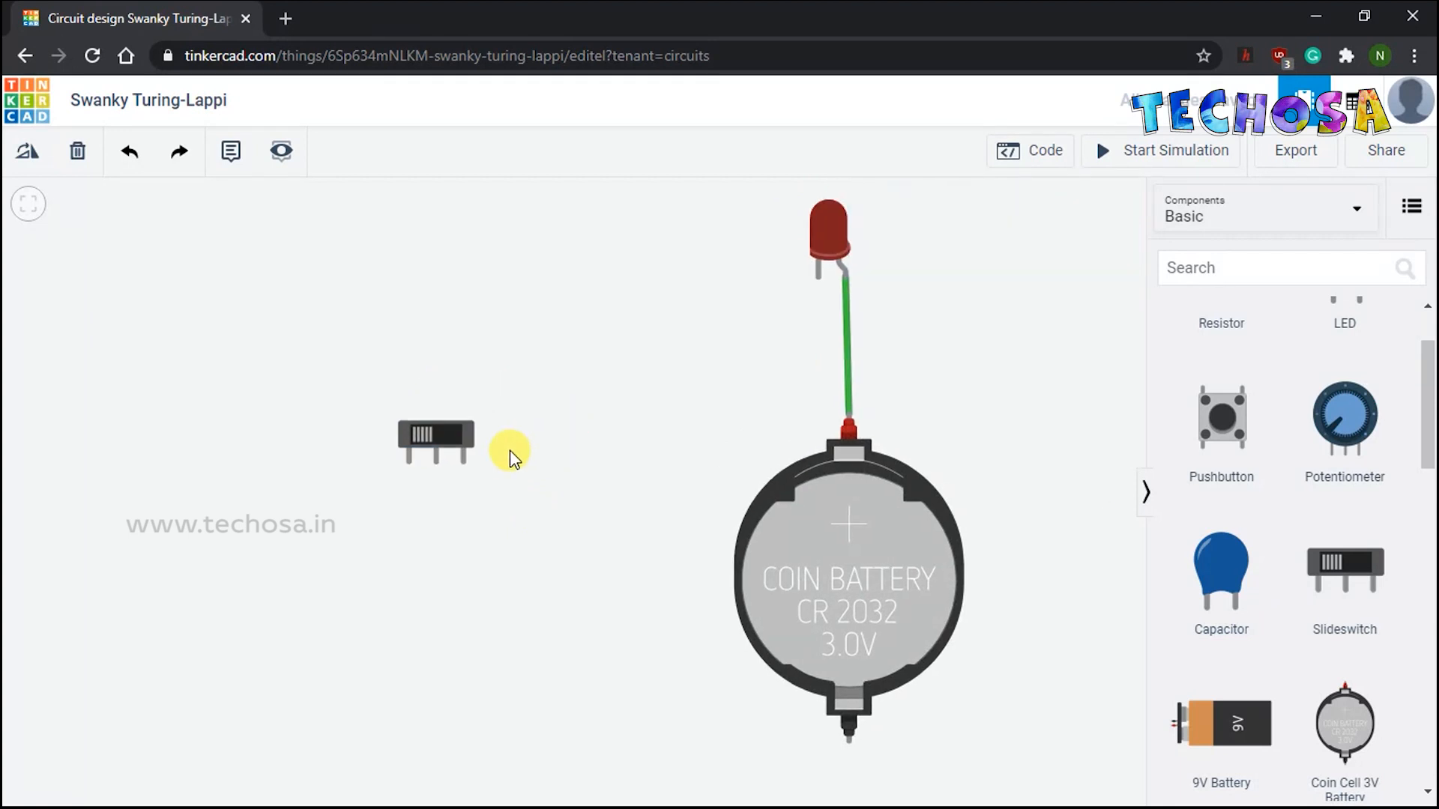
# - Wire the slideswitch's middle terminal to the coin cell's negative terminal with a two-bend wire running below the battery
pyautogui.click(435, 464)
pyautogui.click(435, 785)
pyautogui.click(848, 786)
pyautogui.click(850, 742)
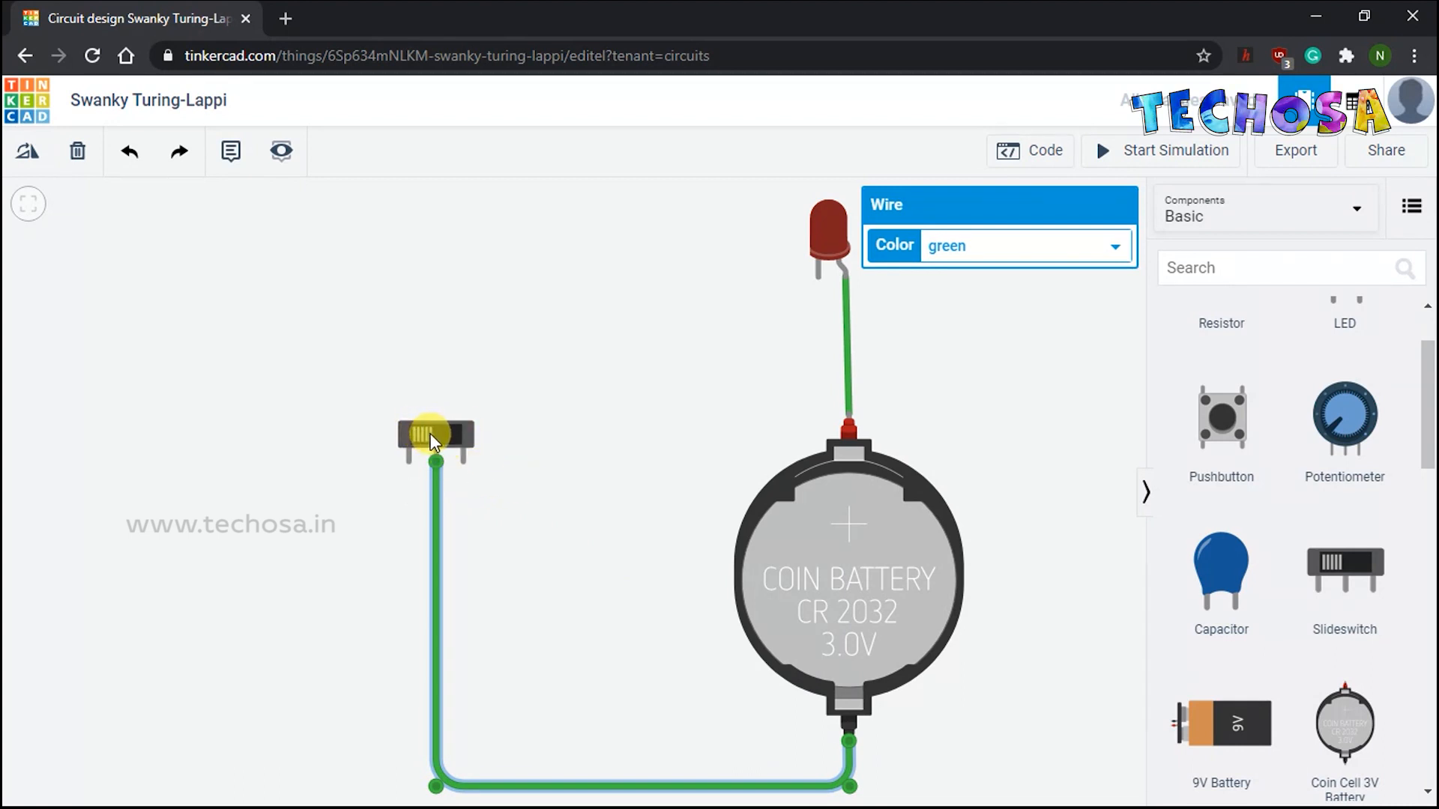
# - Wire the slideswitch's right terminal to the LED's cathode with a four-bend wire
pyautogui.click(459, 461)
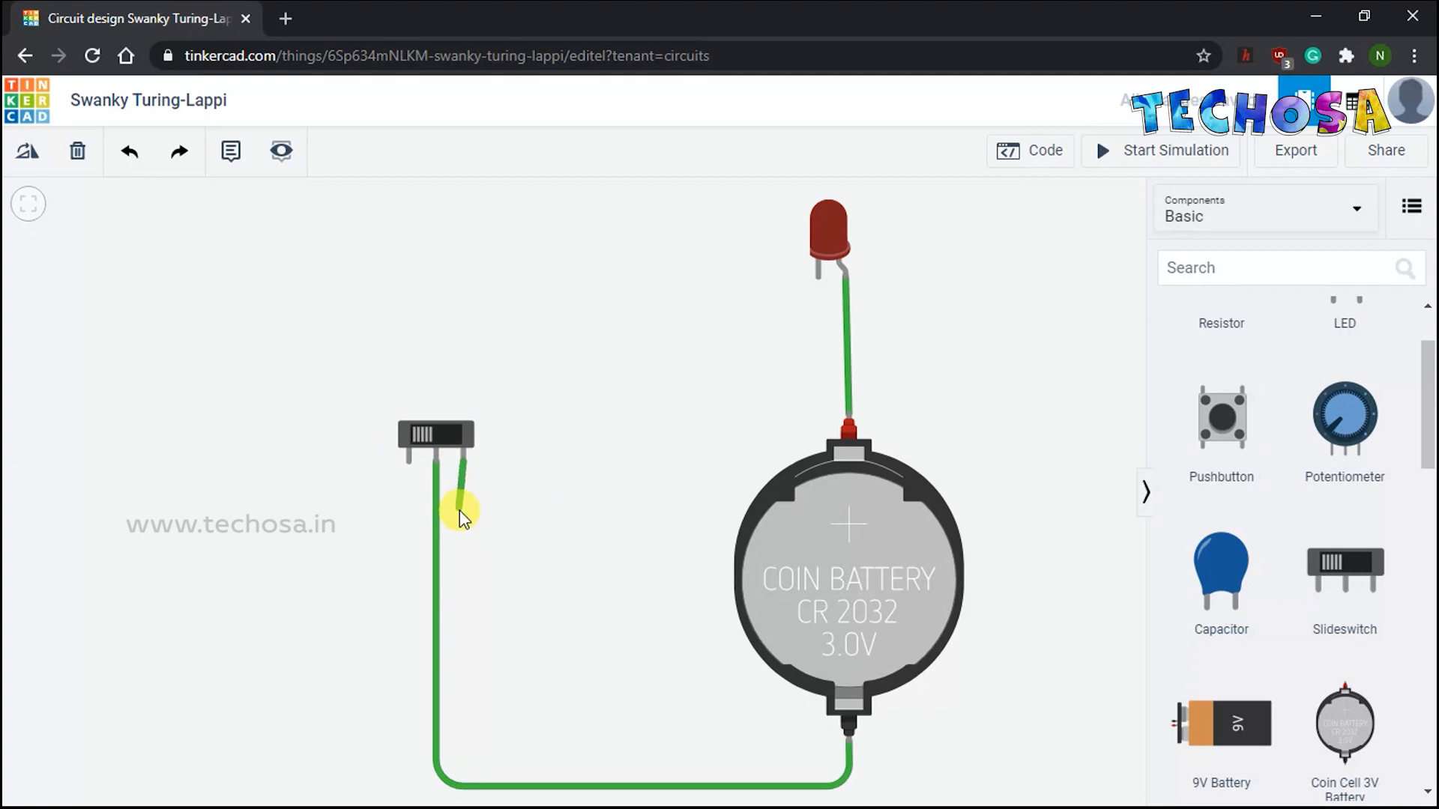
pyautogui.click(467, 520)
pyautogui.click(685, 522)
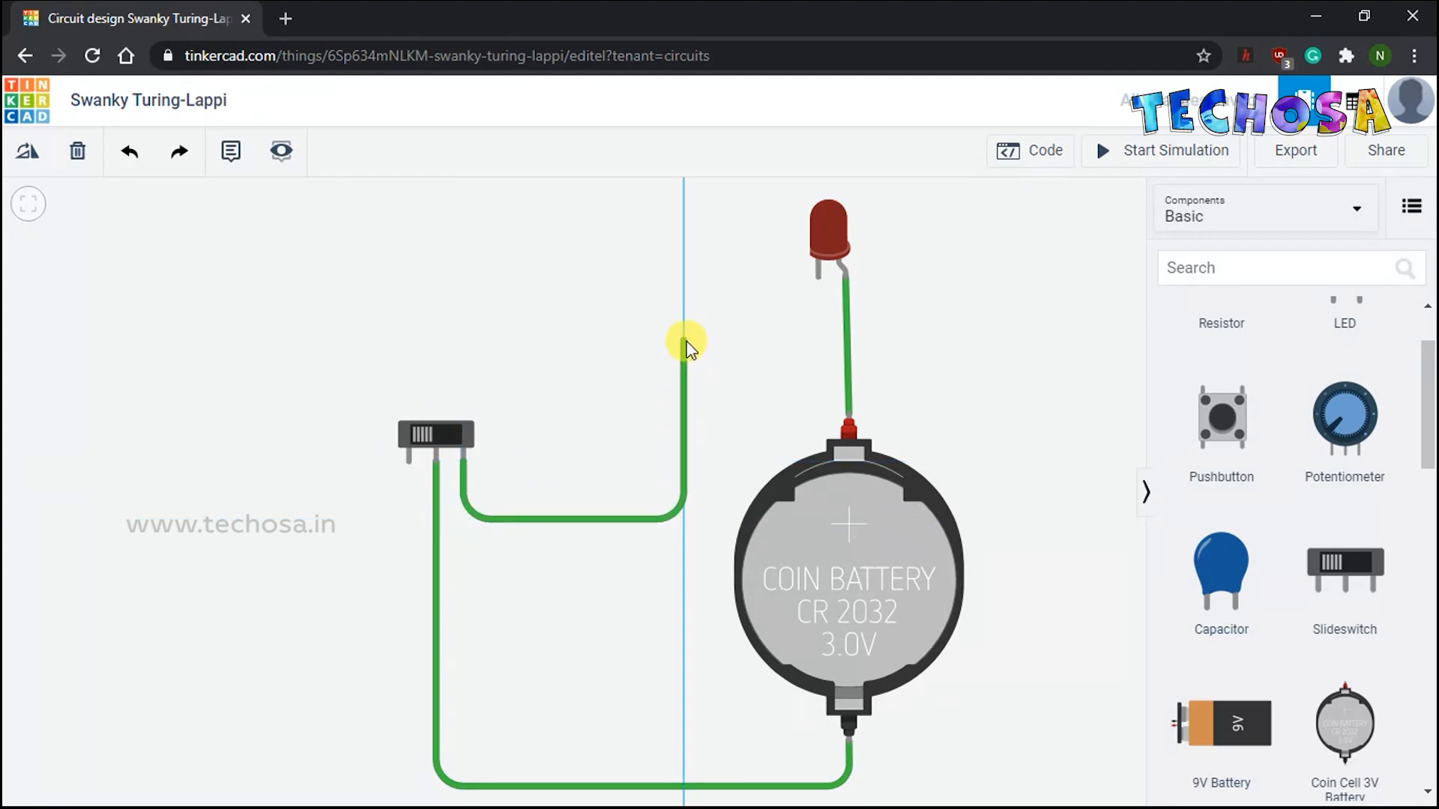
pyautogui.click(685, 343)
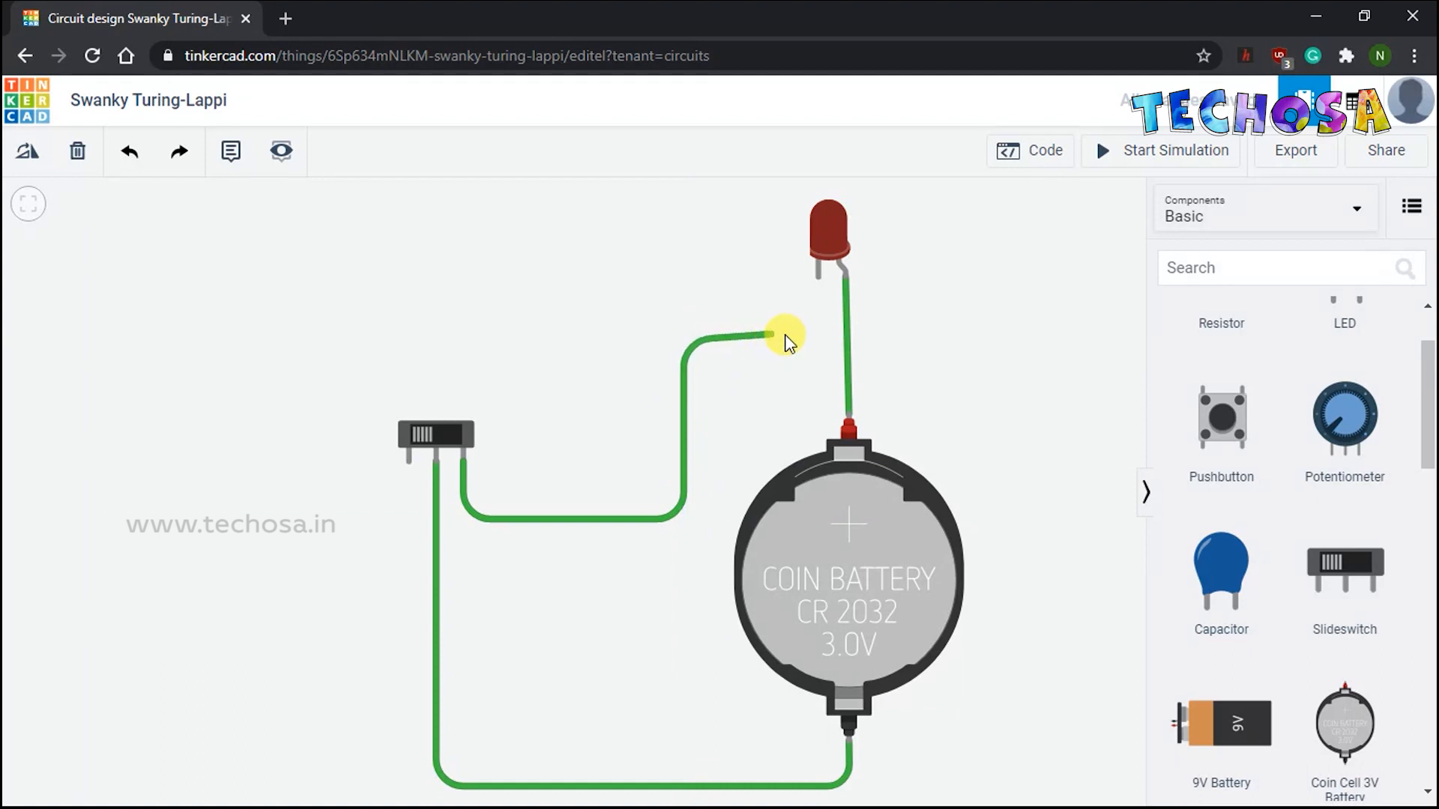
pyautogui.click(823, 343)
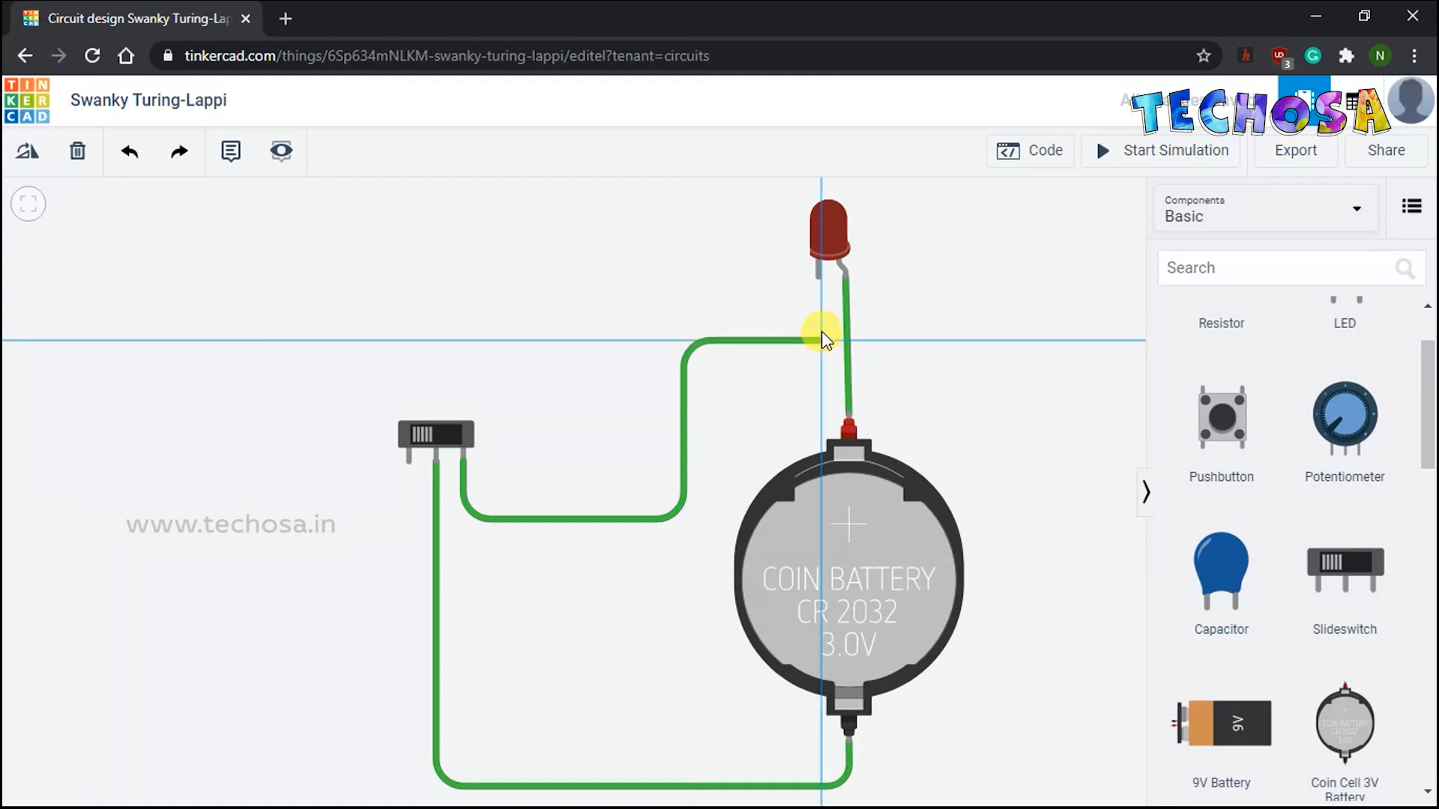
pyautogui.click(820, 281)
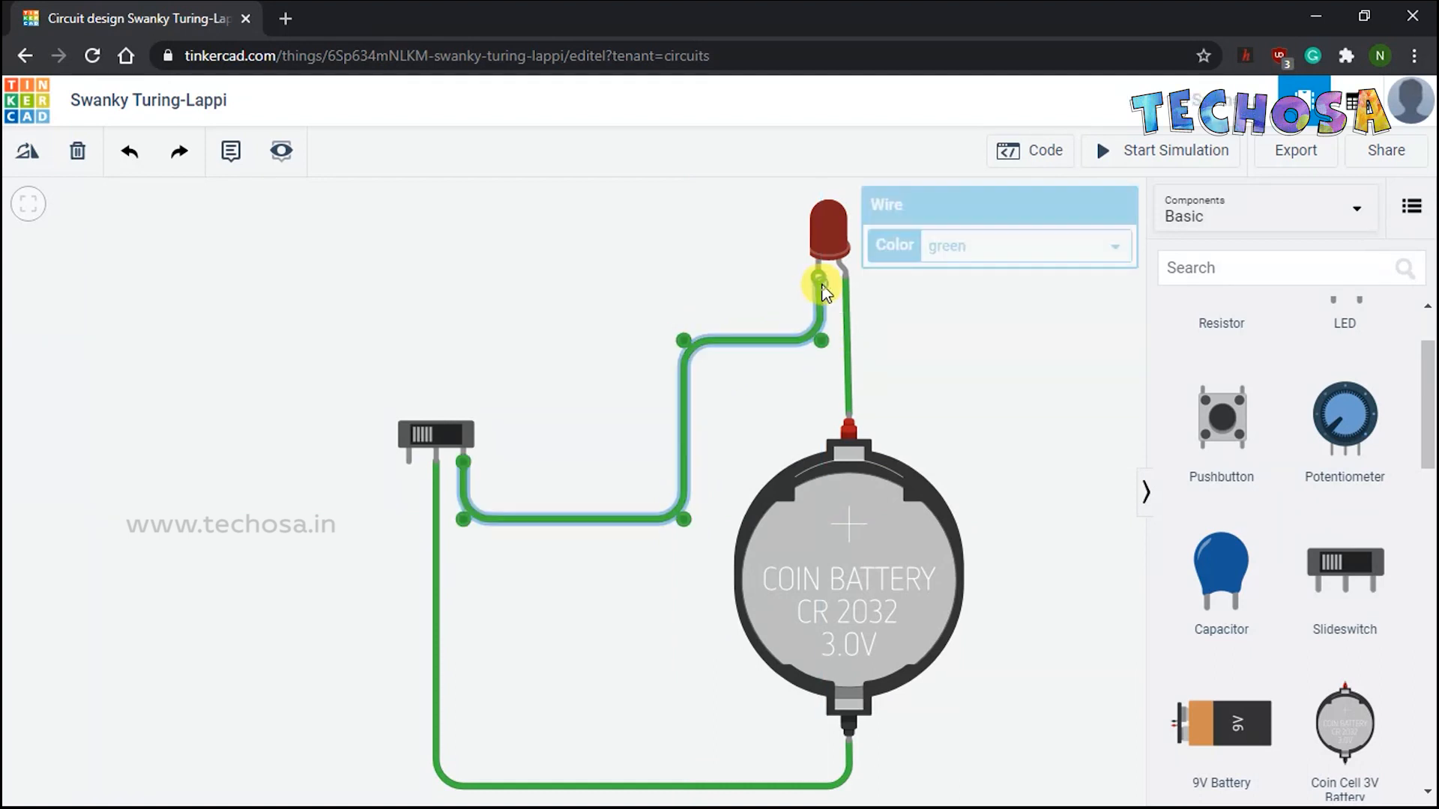
pyautogui.click(1023, 375)
# - Simulate the circuit, toggle the slideswitch back and forth, read the LED's warning, and stop the simulation
pyautogui.click(1171, 155)
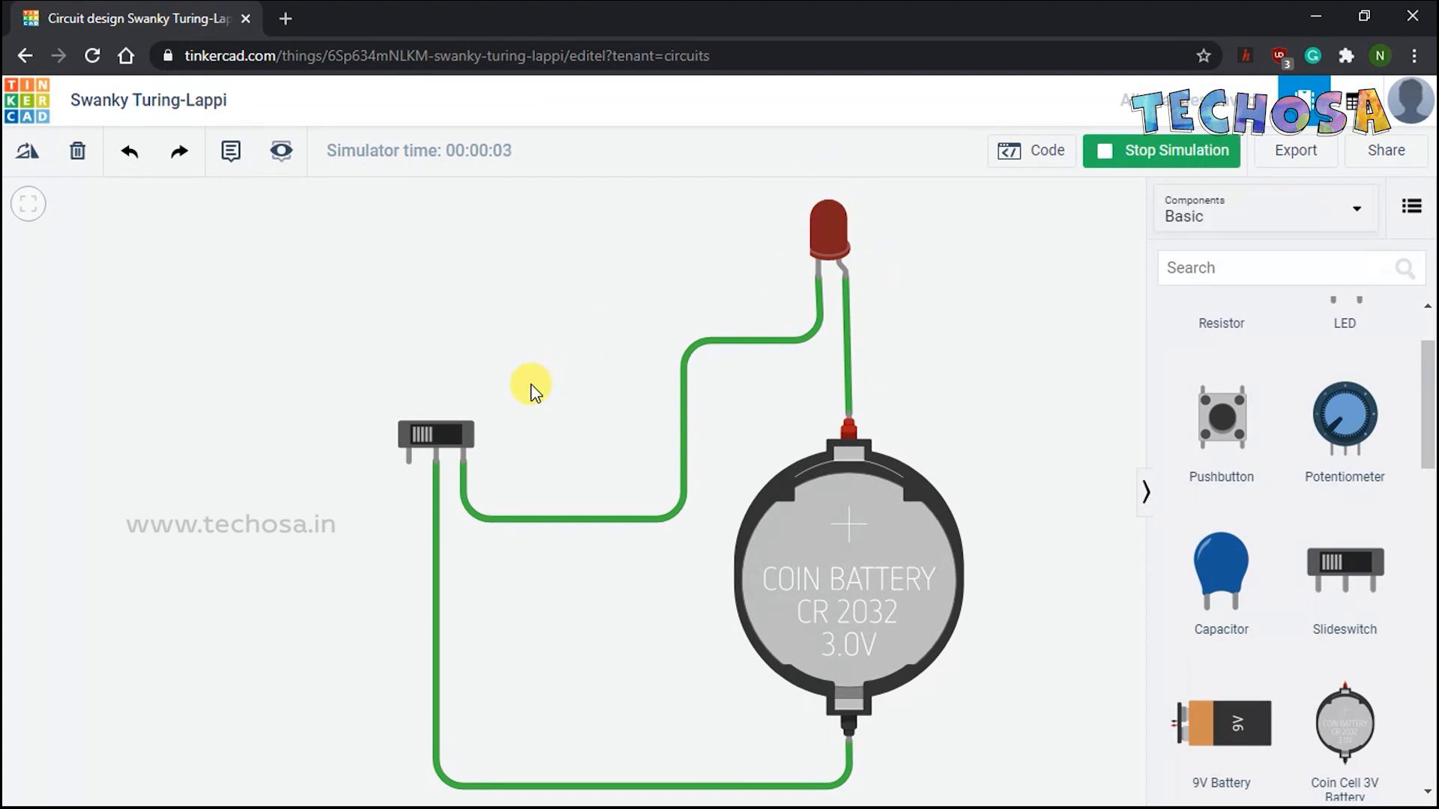
pyautogui.click(431, 433)
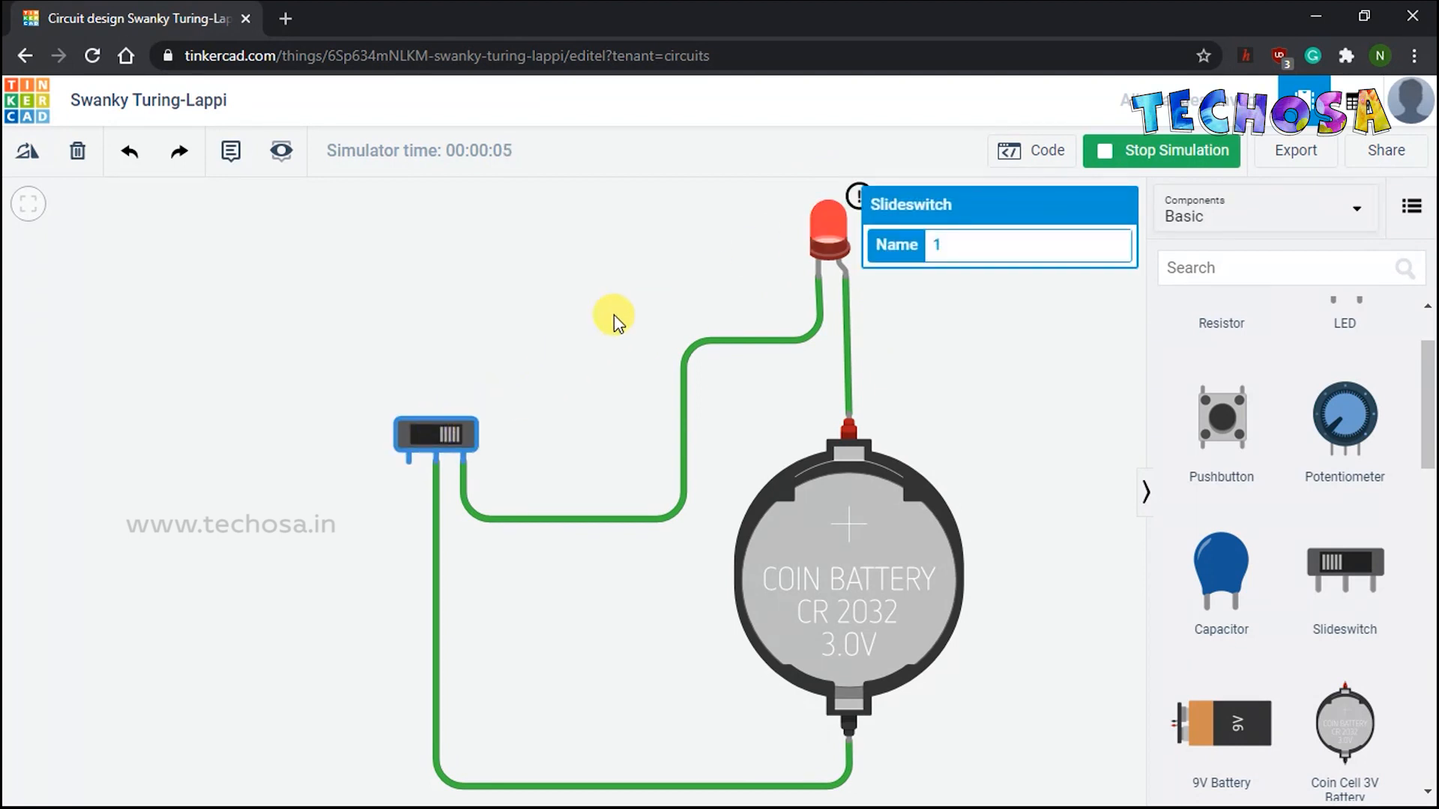
pyautogui.moveTo(859, 203)
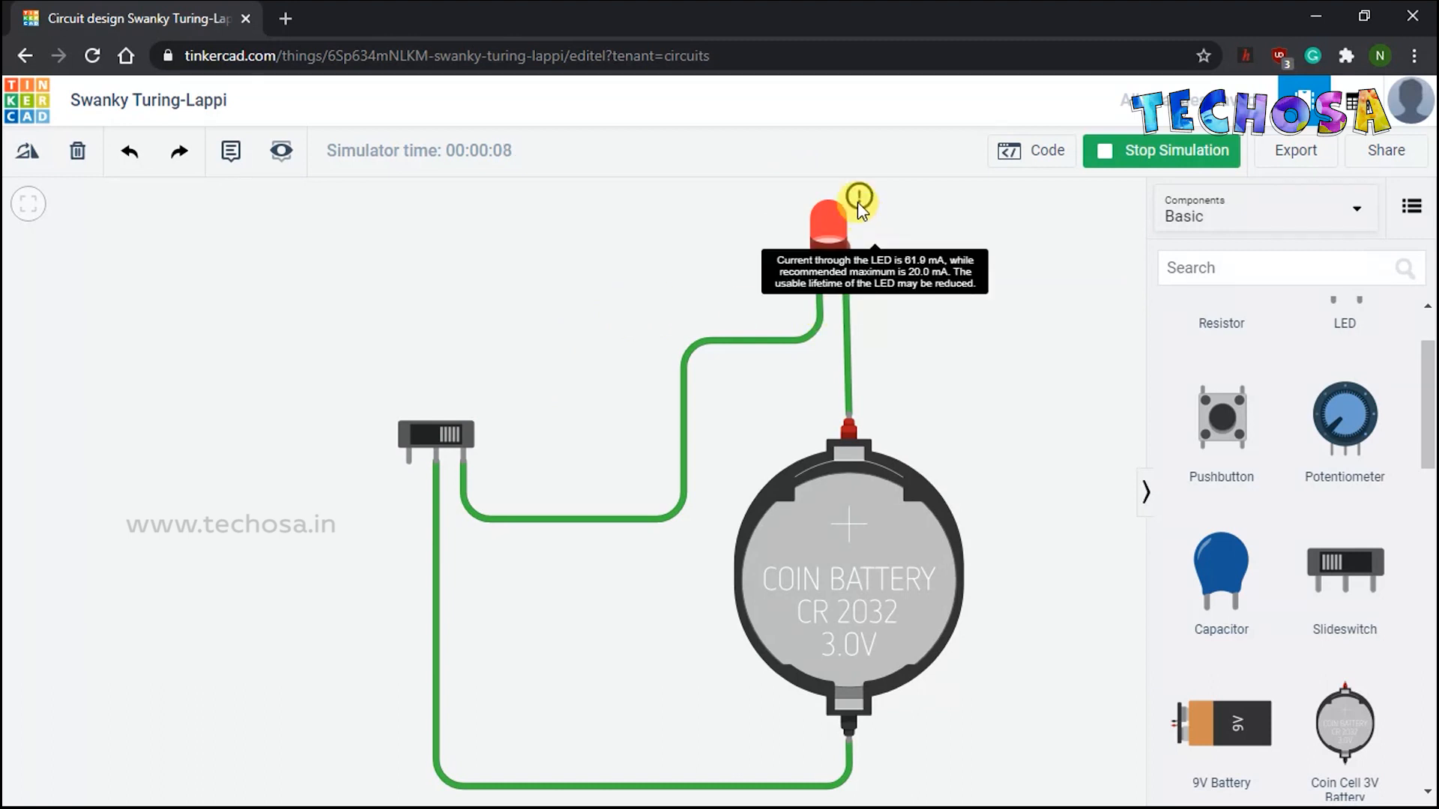
pyautogui.click(450, 435)
pyautogui.moveTo(558, 410); pyautogui.dragTo(452, 395)
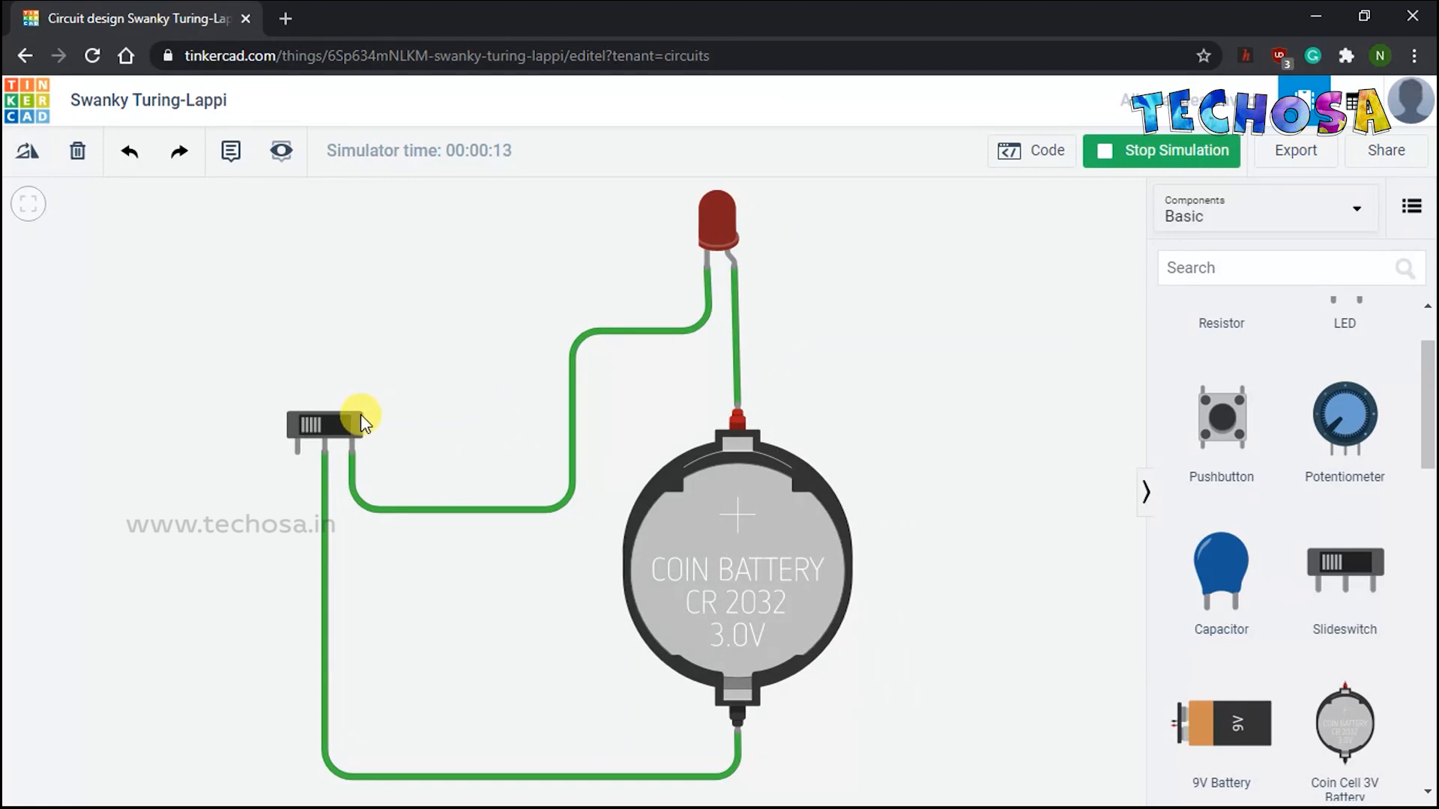
pyautogui.click(338, 425)
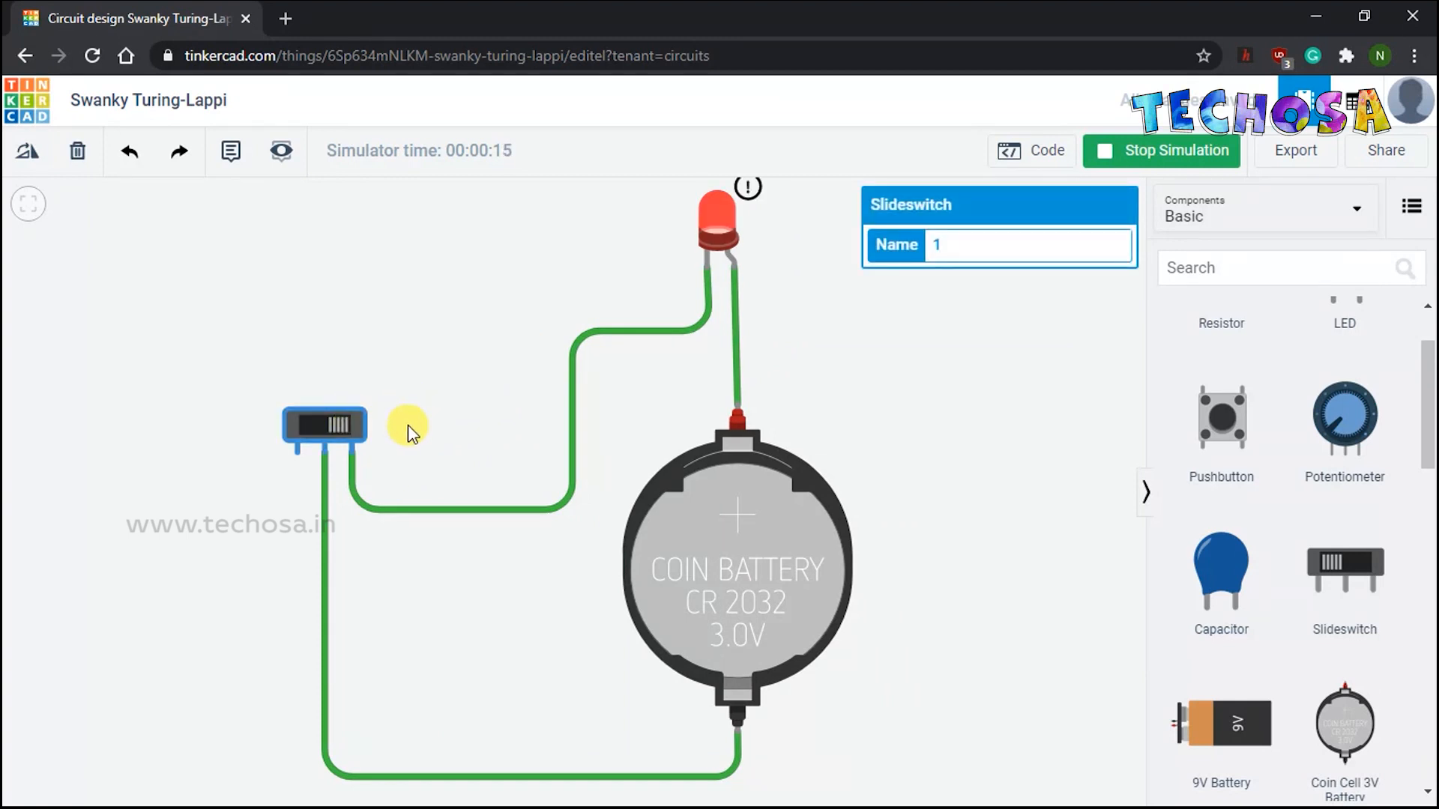
pyautogui.click(345, 426)
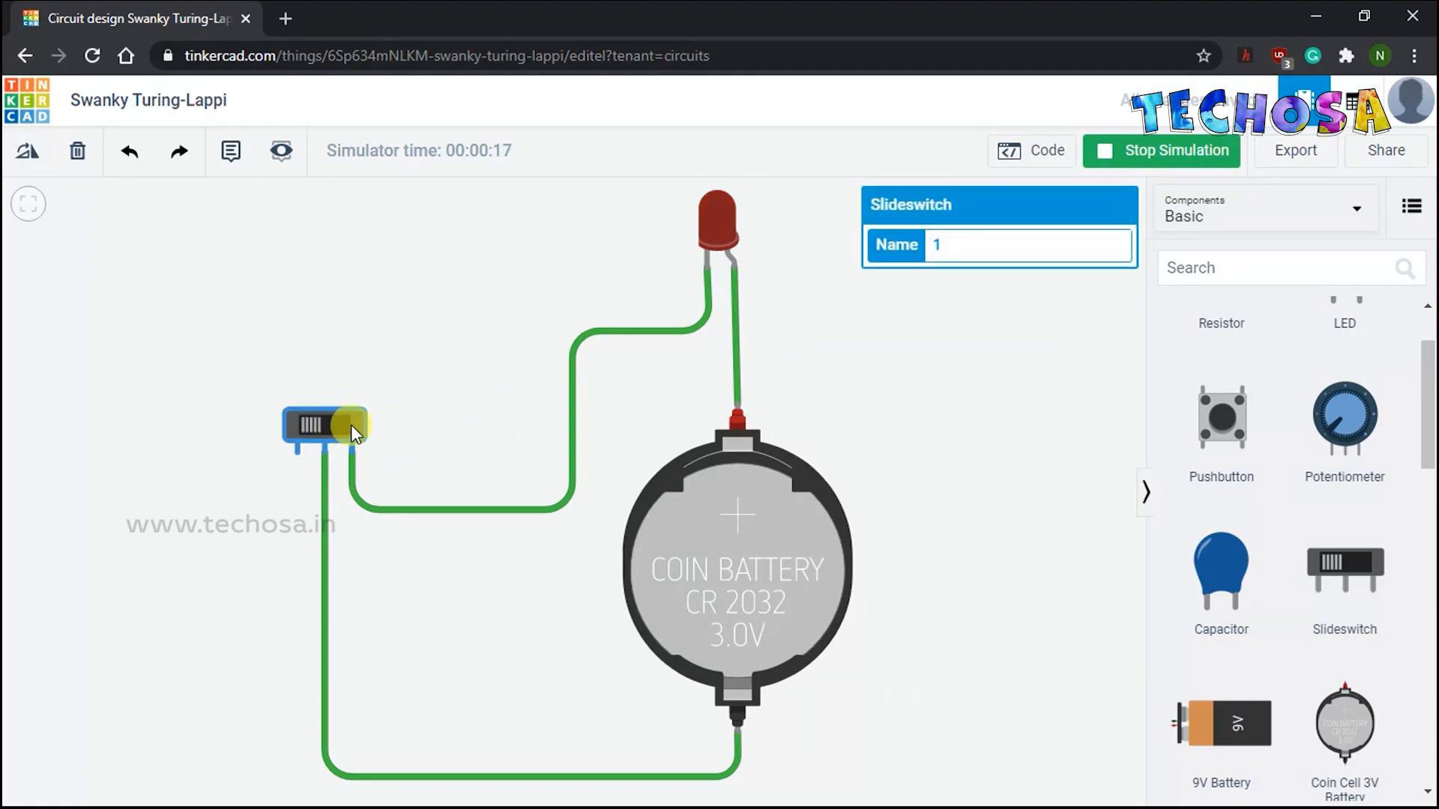
pyautogui.click(1109, 150)
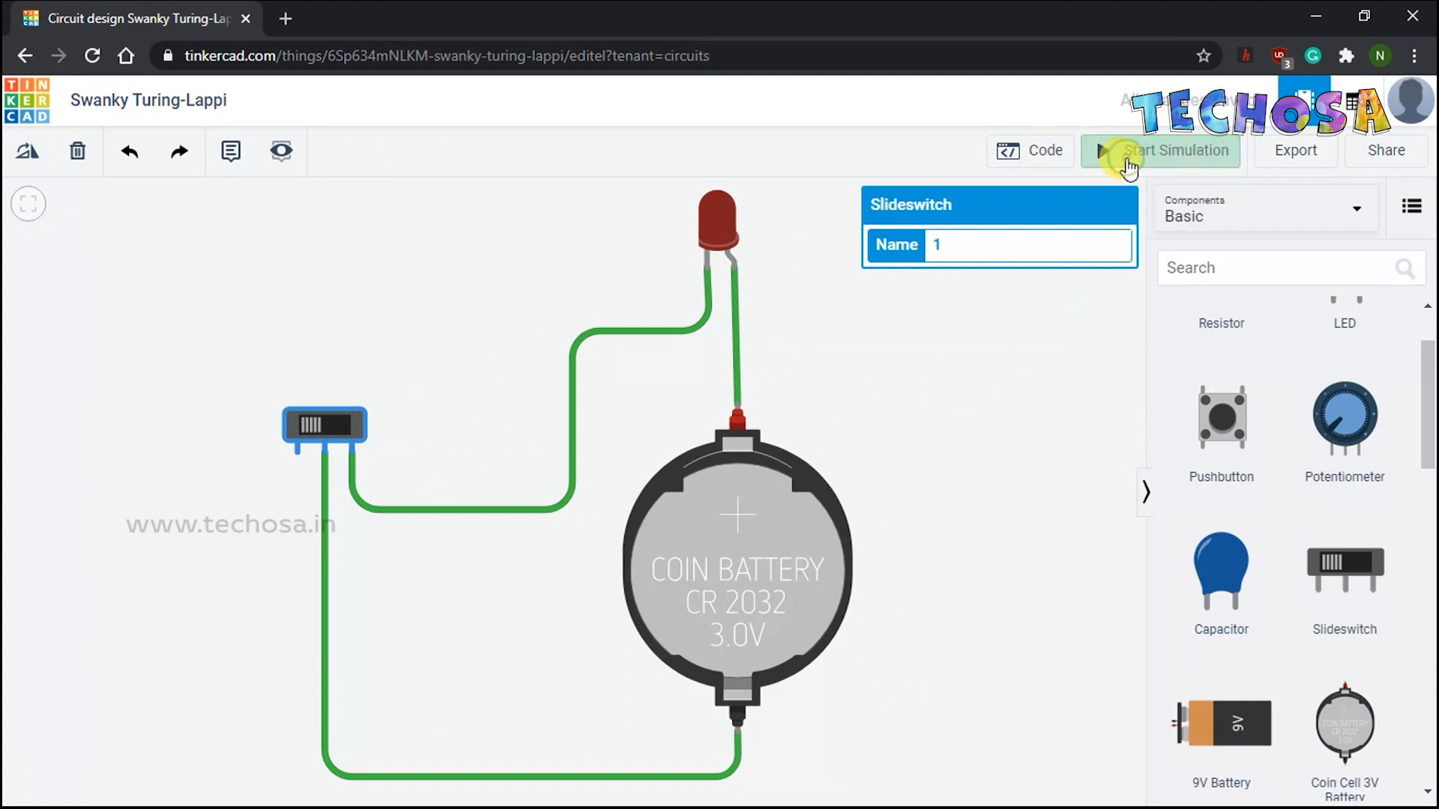
# - Replace the wire at the slideswitch's right terminal with one routed from its left terminal around the switch to the LED's cathode
pyautogui.click(574, 417)
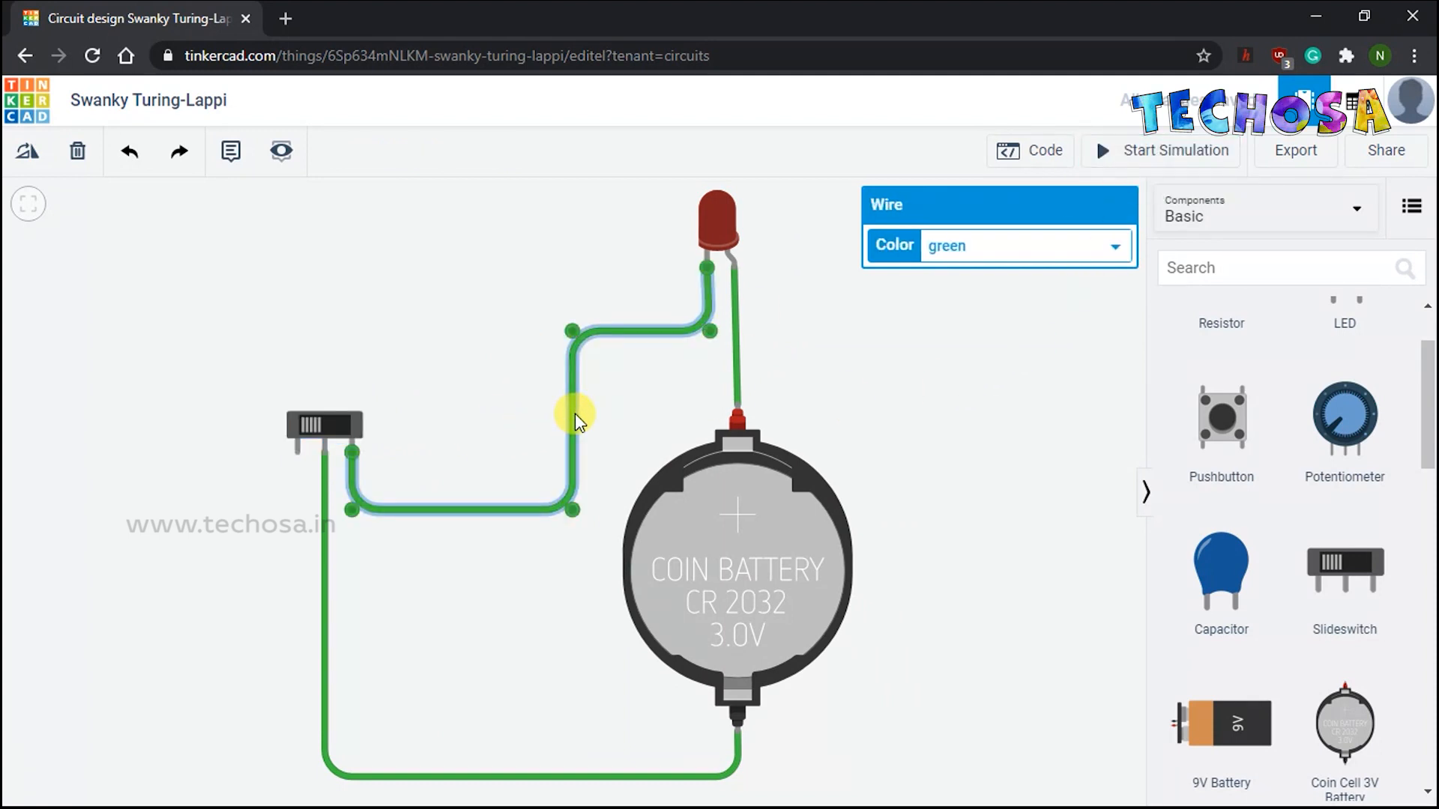
pyautogui.press('Delete')
pyautogui.click(300, 453)
pyautogui.click(241, 478)
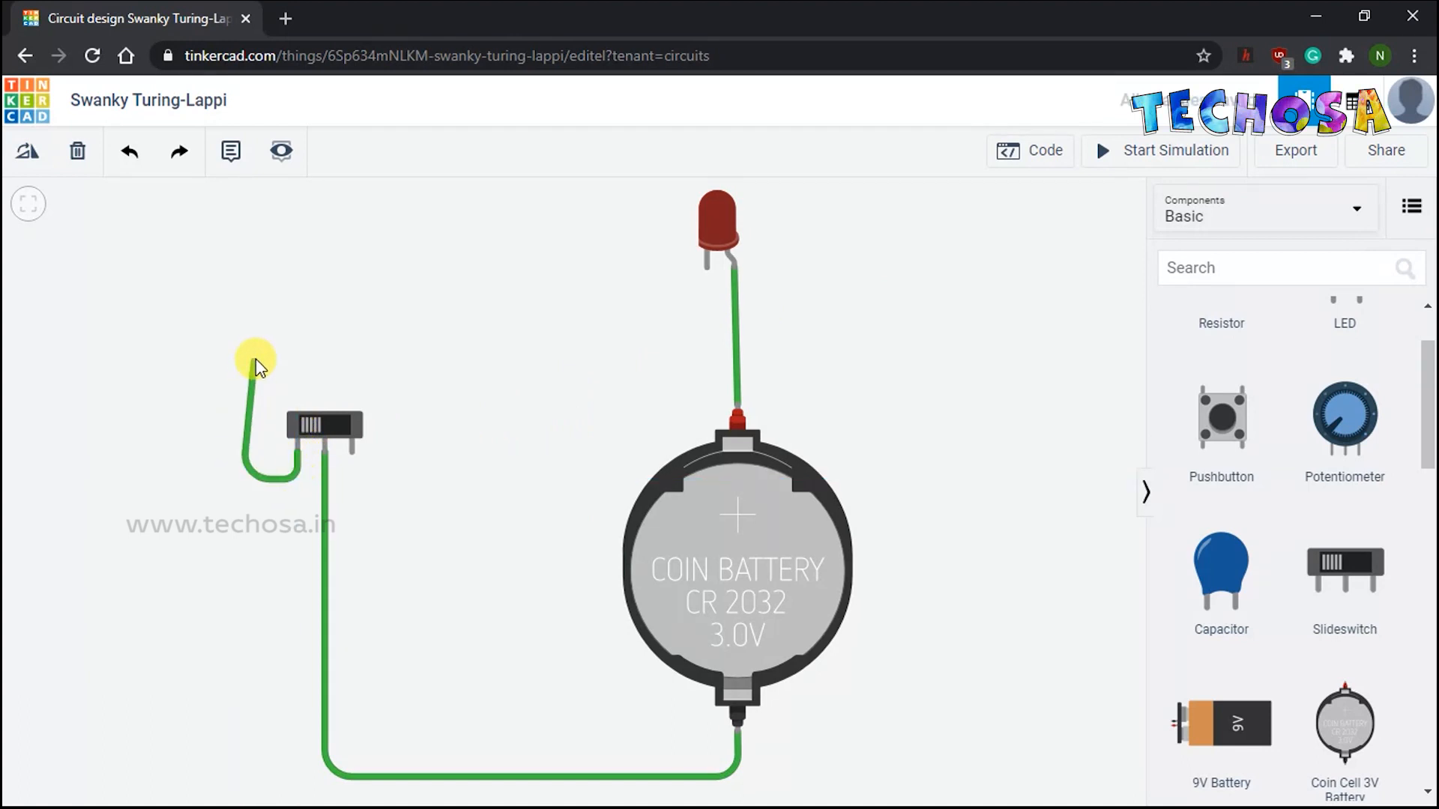
pyautogui.click(243, 342)
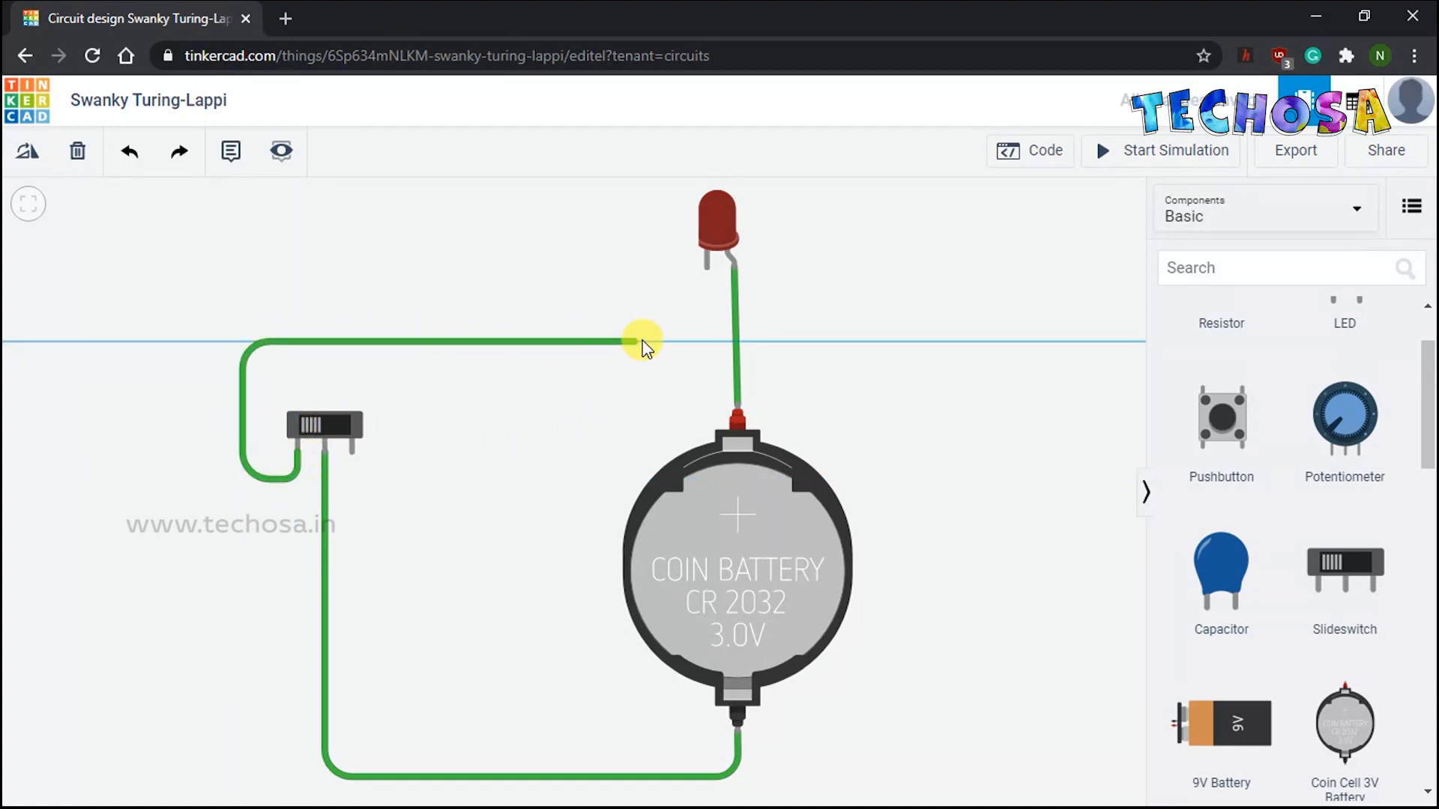
pyautogui.click(711, 276)
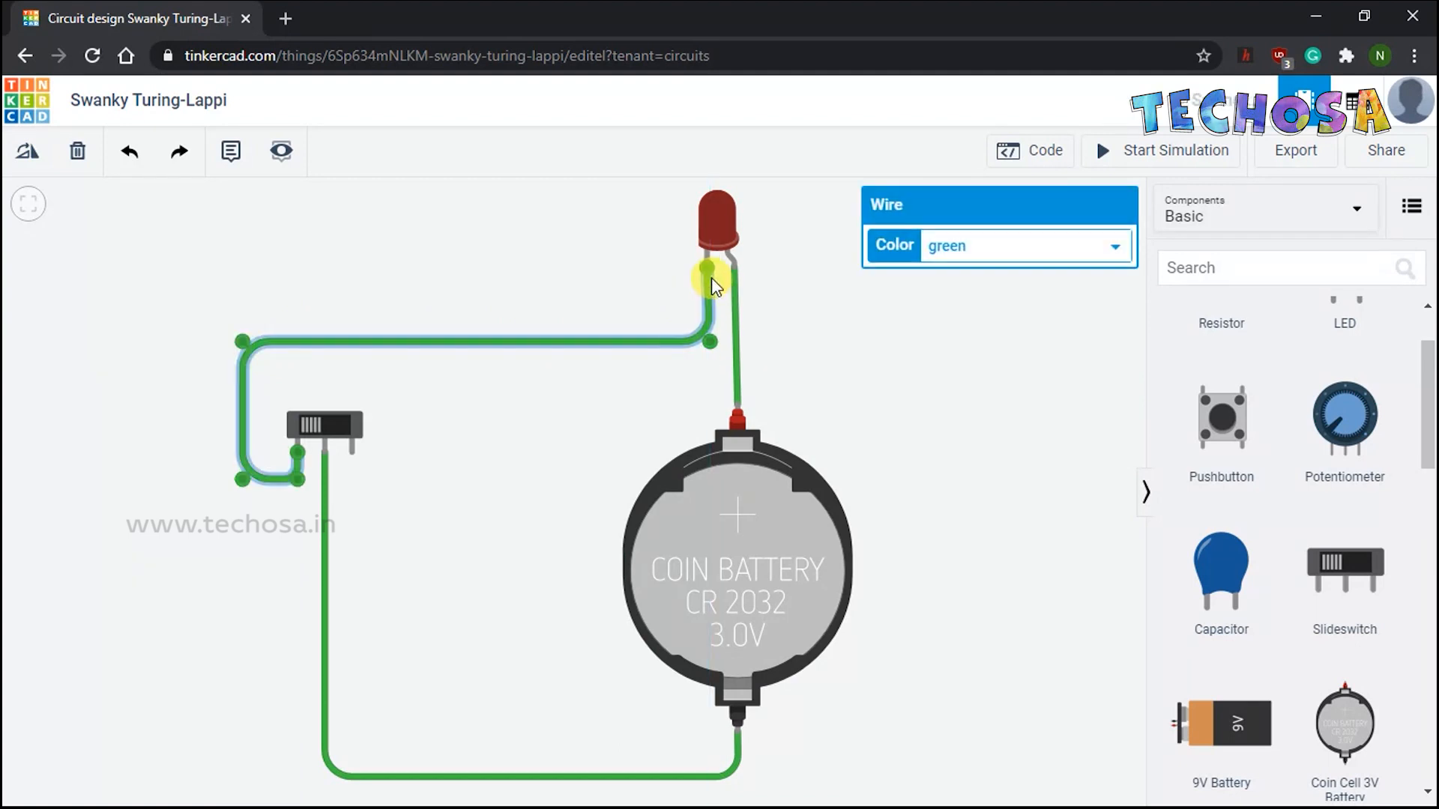
pyautogui.click(846, 375)
# - Simulate the circuit, toggle the slideswitch back and forth several times to check the LED, and stop the simulation
pyautogui.click(1122, 159)
pyautogui.moveTo(748, 193)
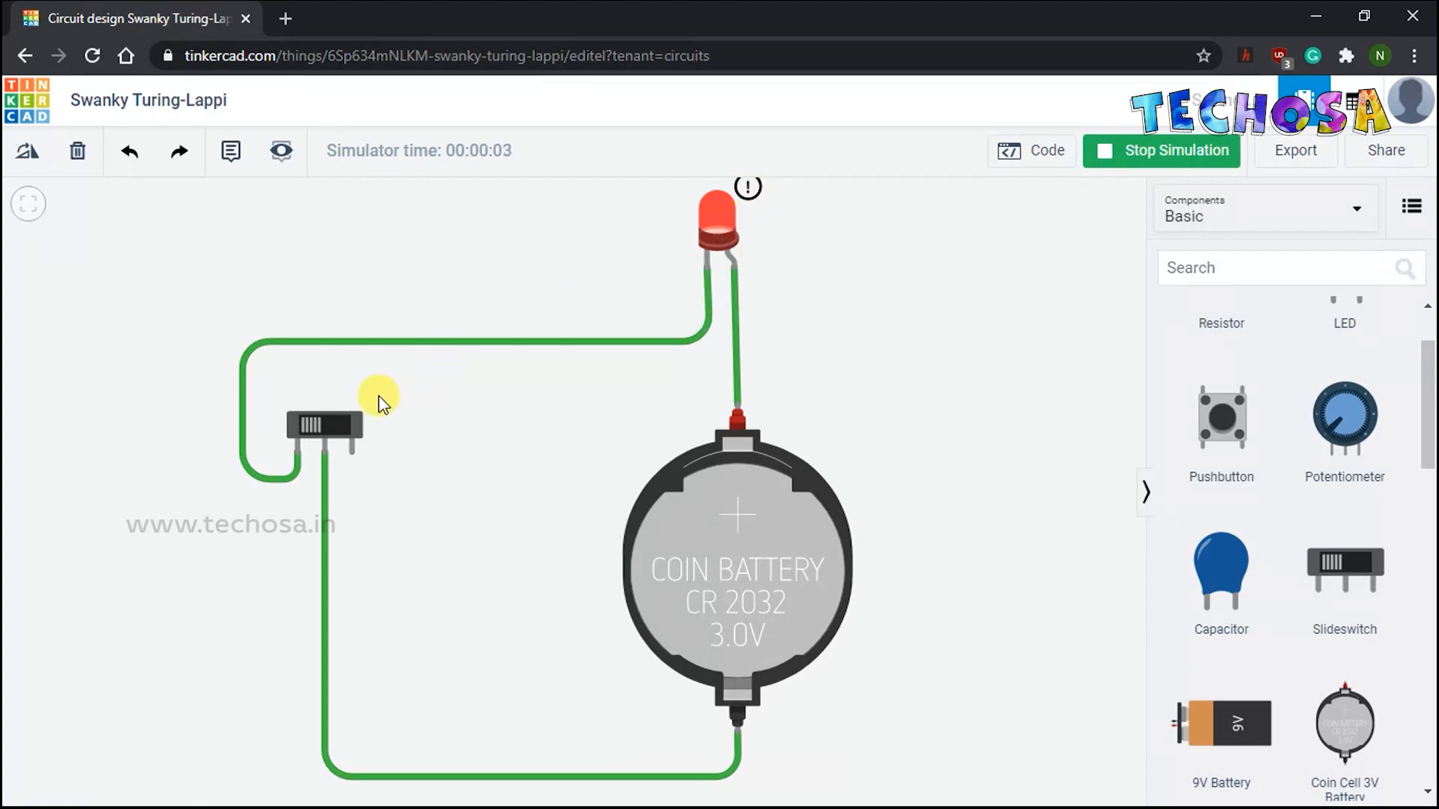
pyautogui.click(340, 422)
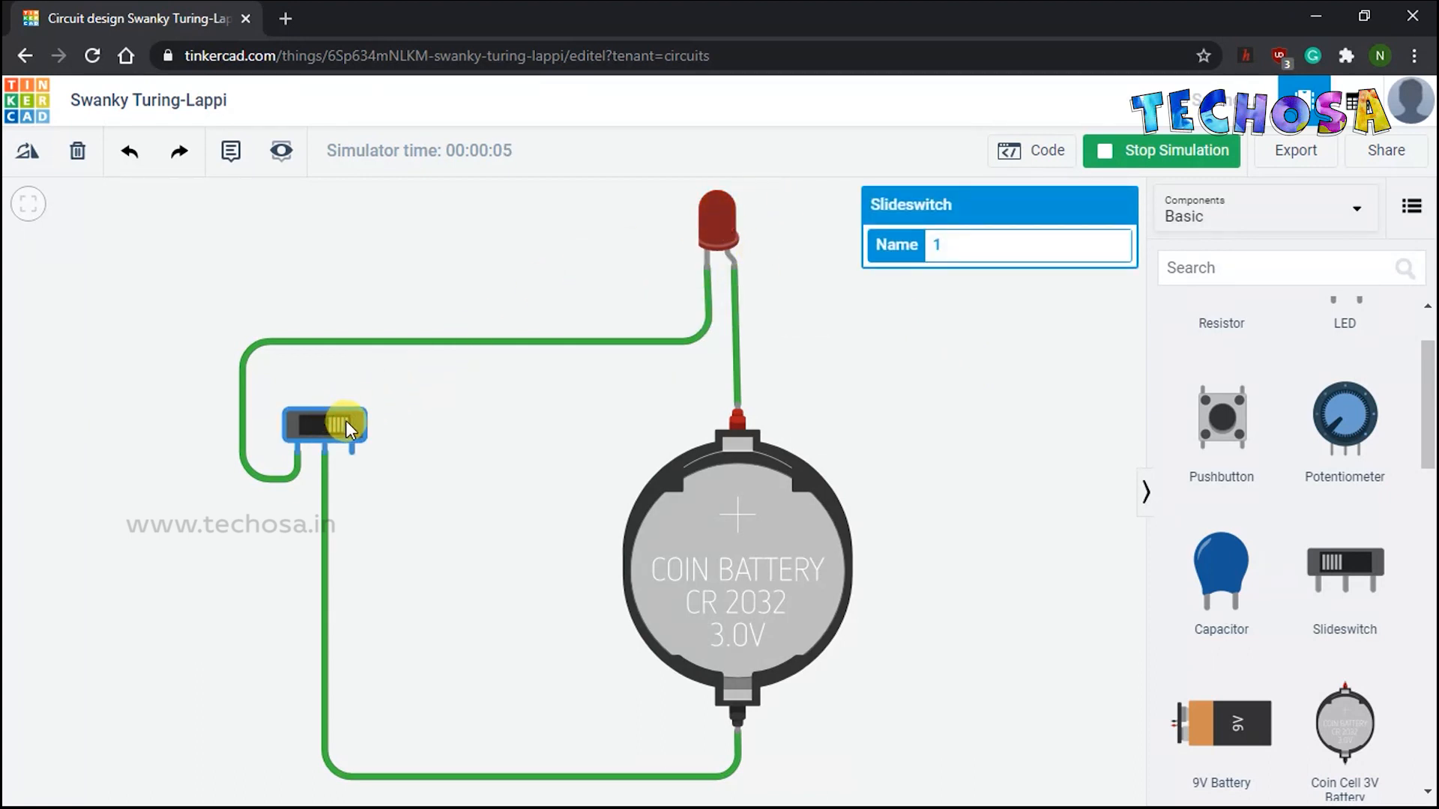
pyautogui.click(330, 425)
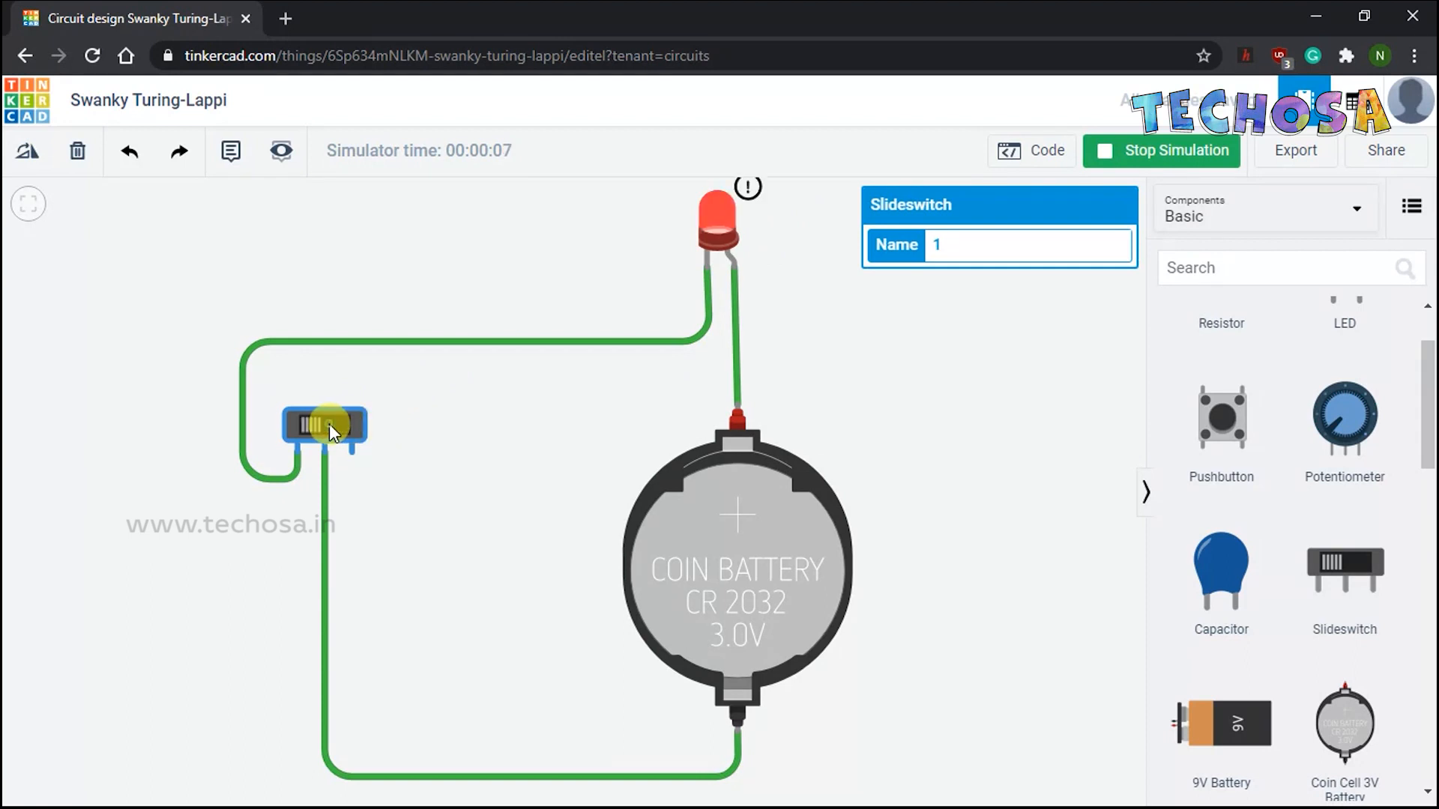
pyautogui.click(331, 426)
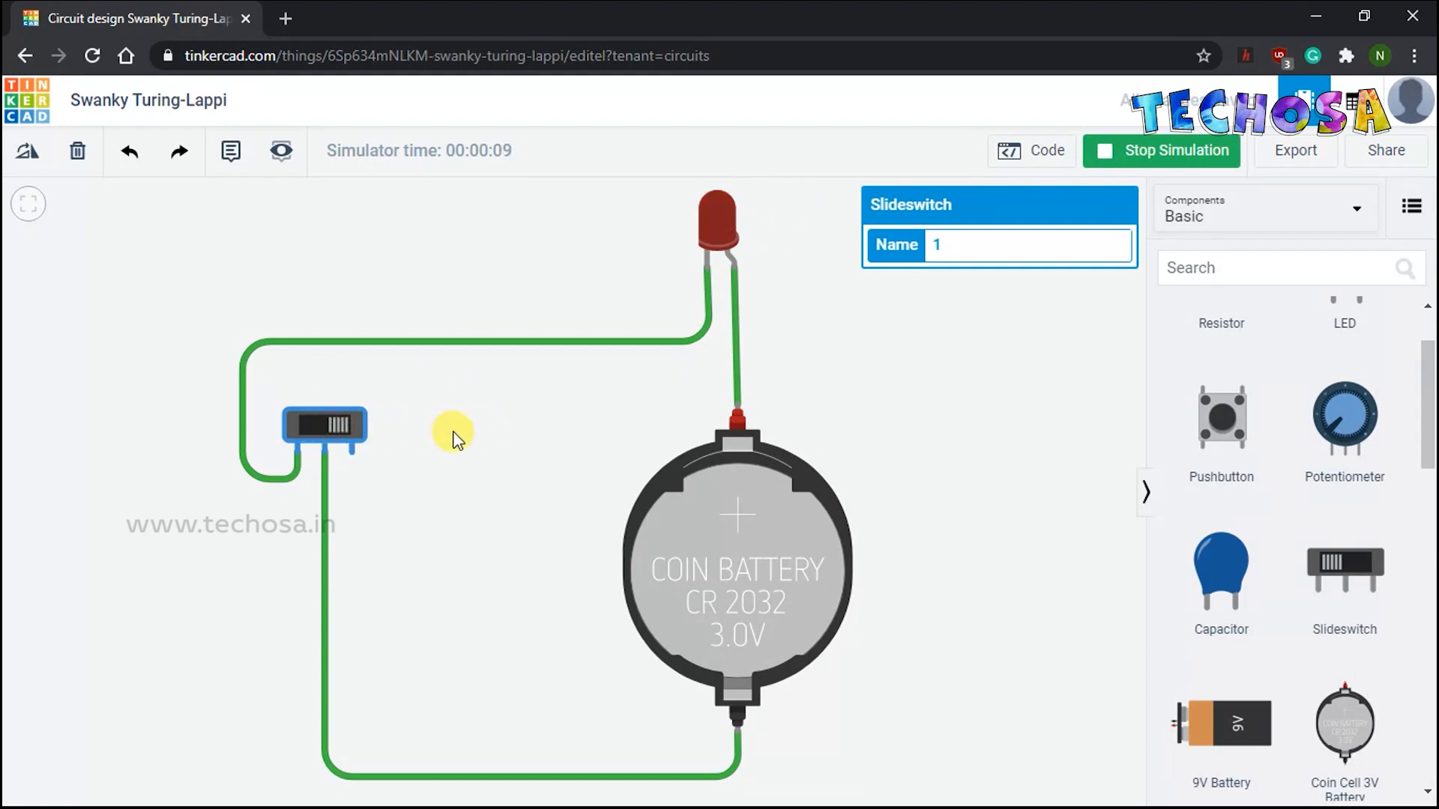
pyautogui.click(322, 426)
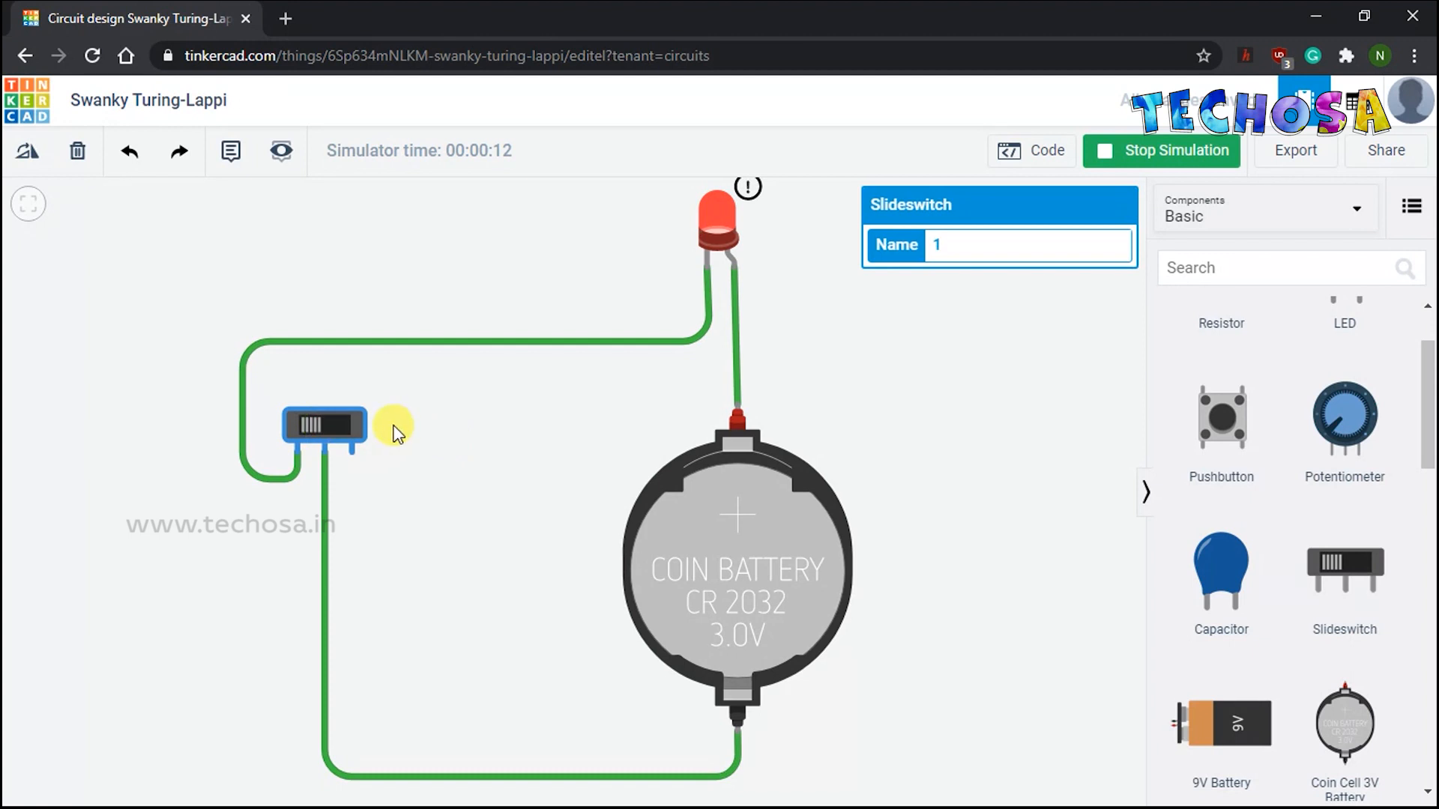
pyautogui.click(342, 425)
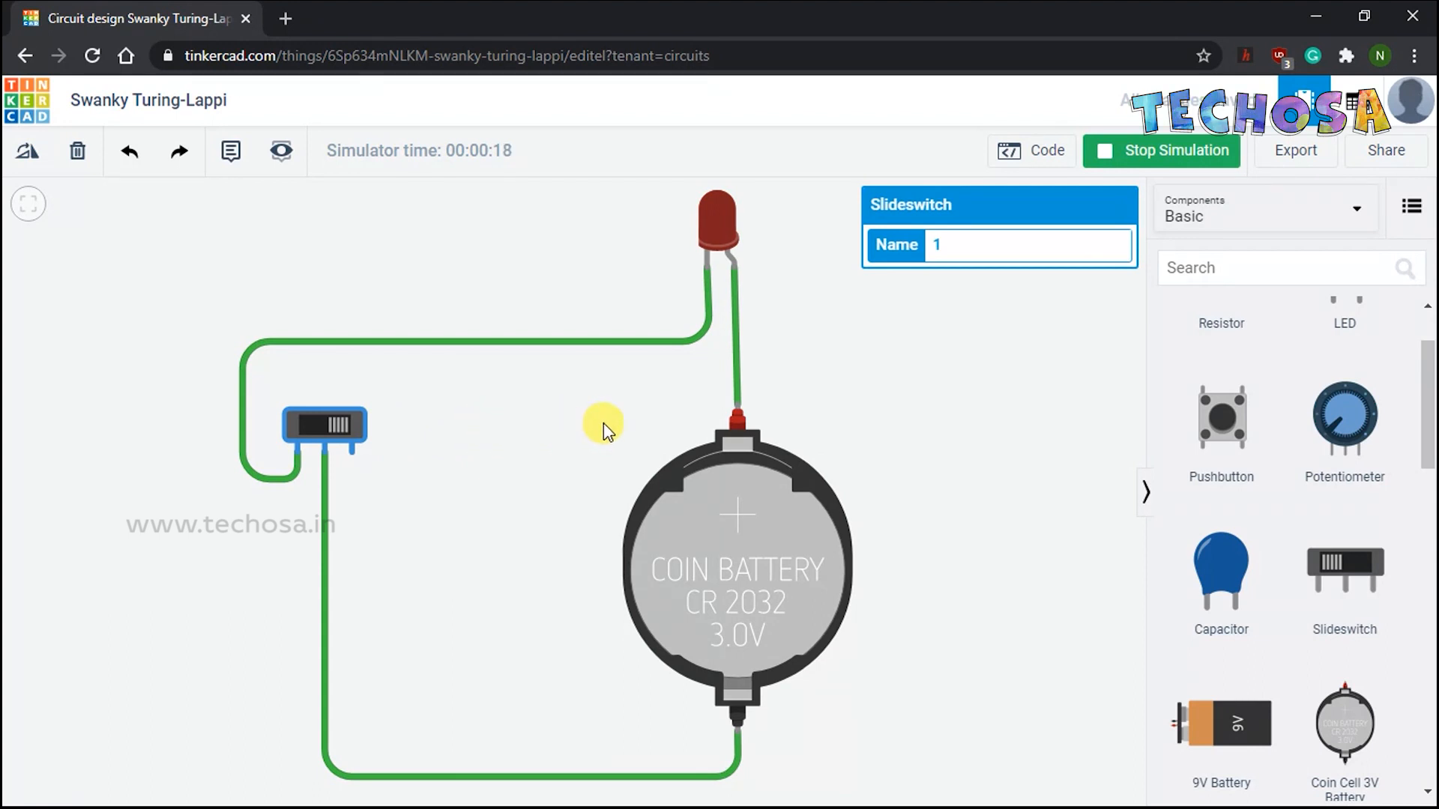
pyautogui.click(1108, 157)
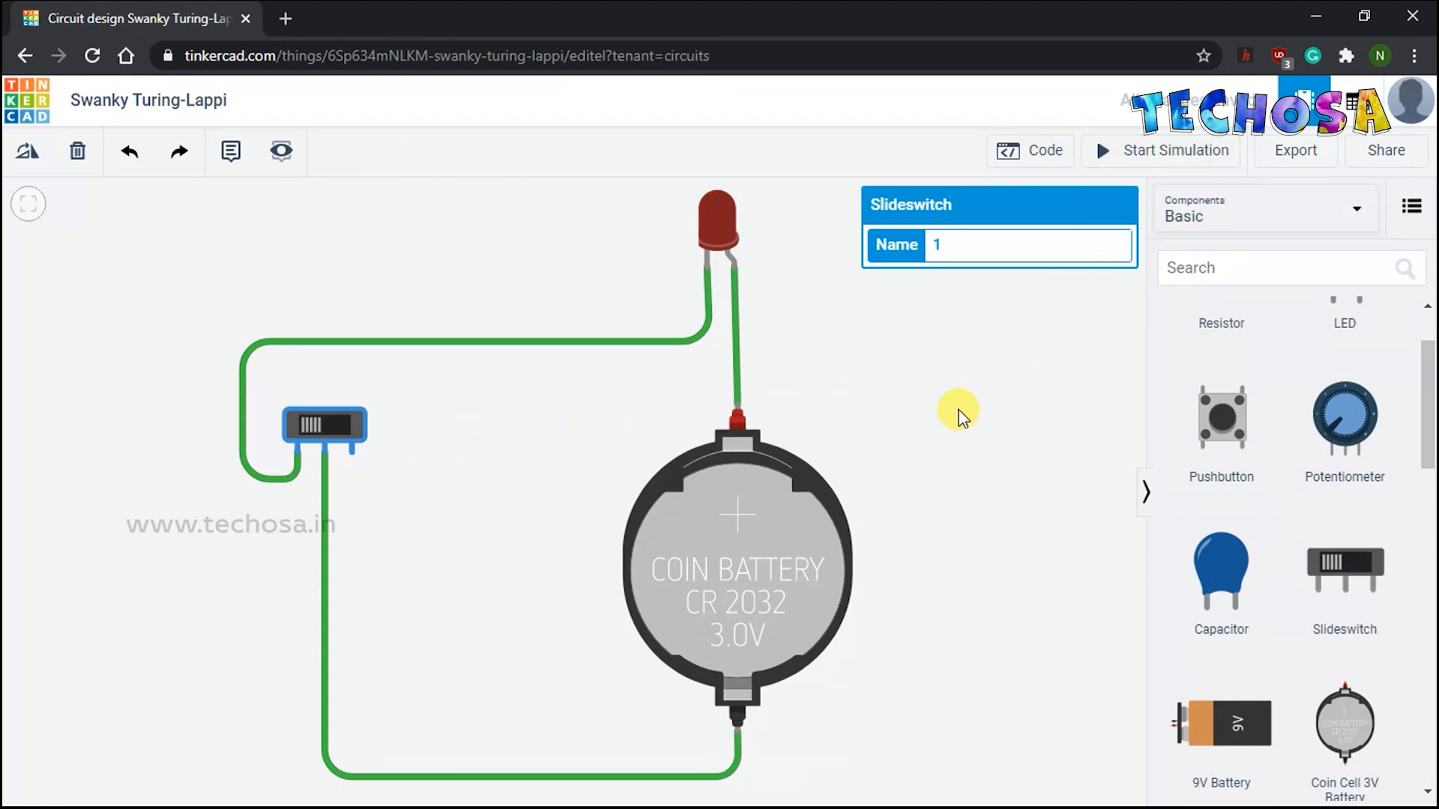
# - Delete the wire between the slideswitch and the LED's cathode, and place a non-polarized capacitor above the slideswitch
pyautogui.click(537, 346)
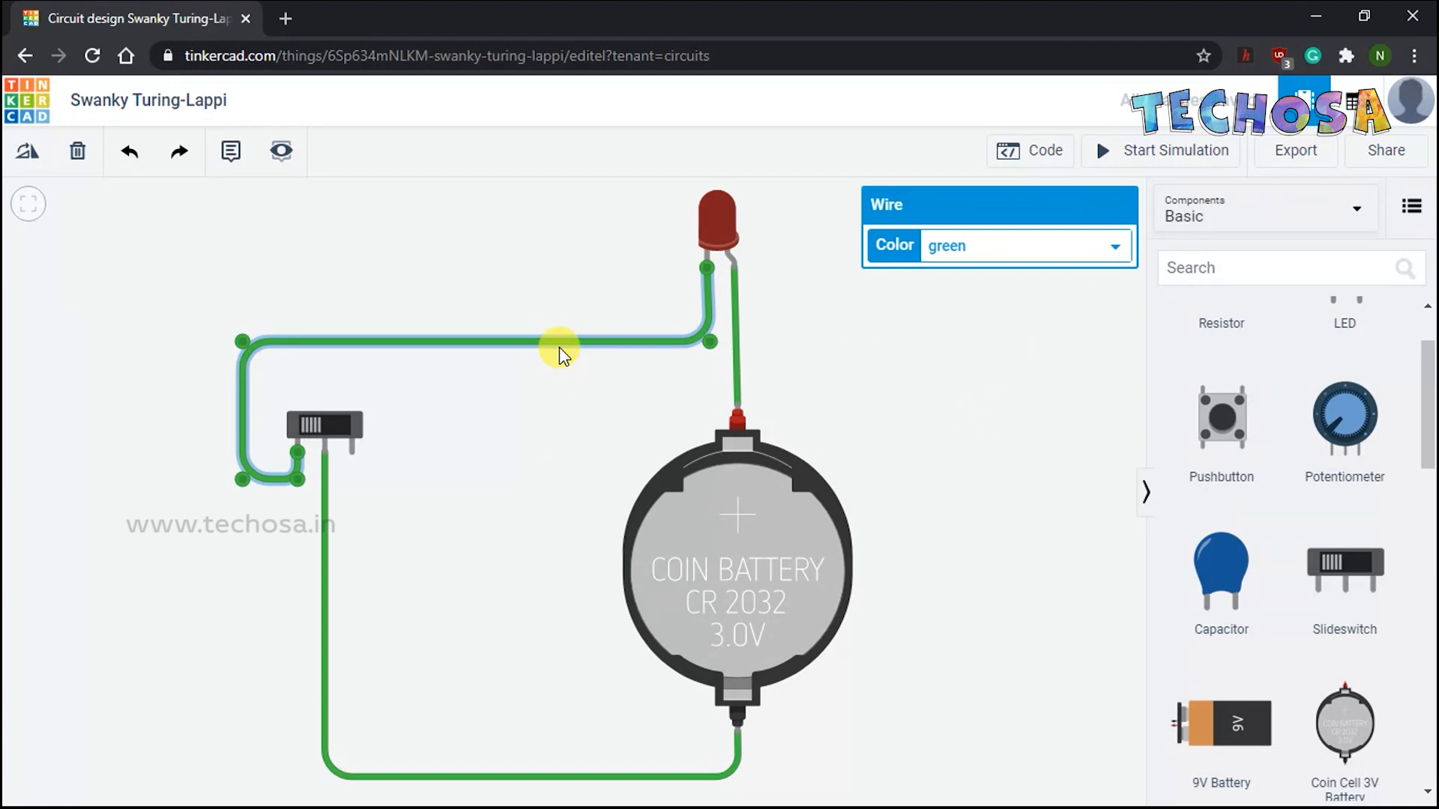
pyautogui.press('Delete')
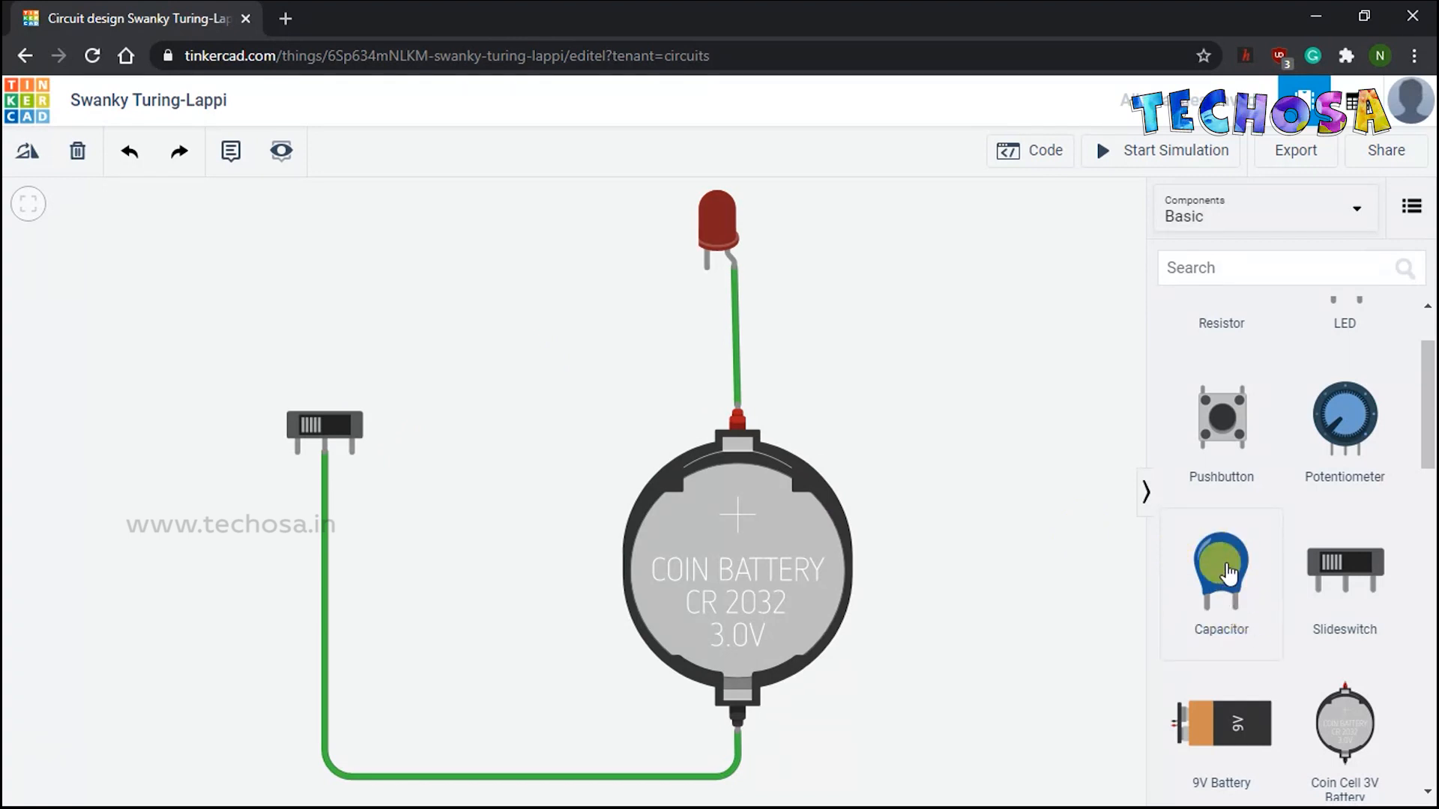
pyautogui.moveTo(1228, 574); pyautogui.dragTo(465, 316)
pyautogui.click(970, 422)
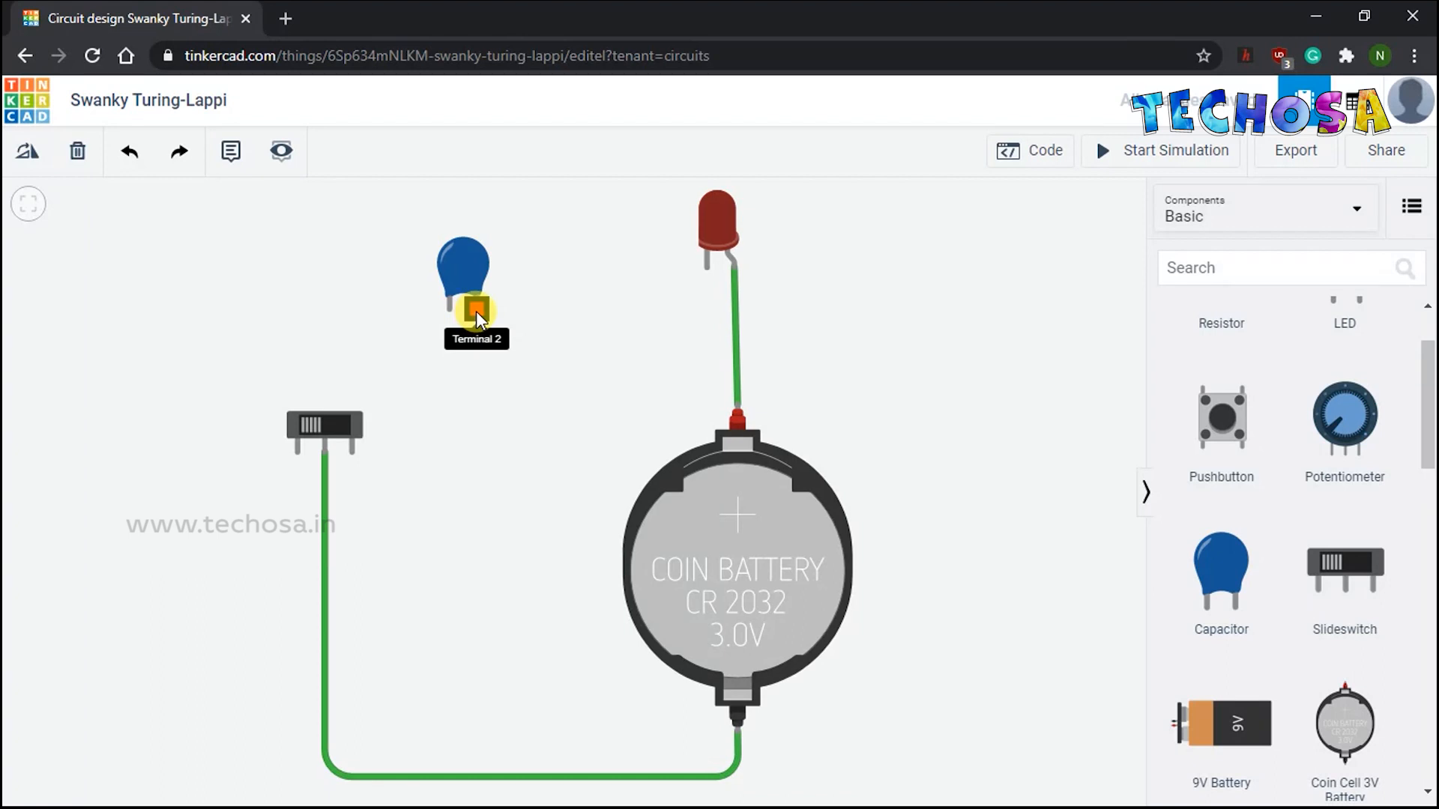
# - Show all components in the library and place a polarized capacitor between the non-polarized capacitor and the LED
pyautogui.scroll(1, 1220, 479)
pyautogui.scroll(-10, 1220, 510)
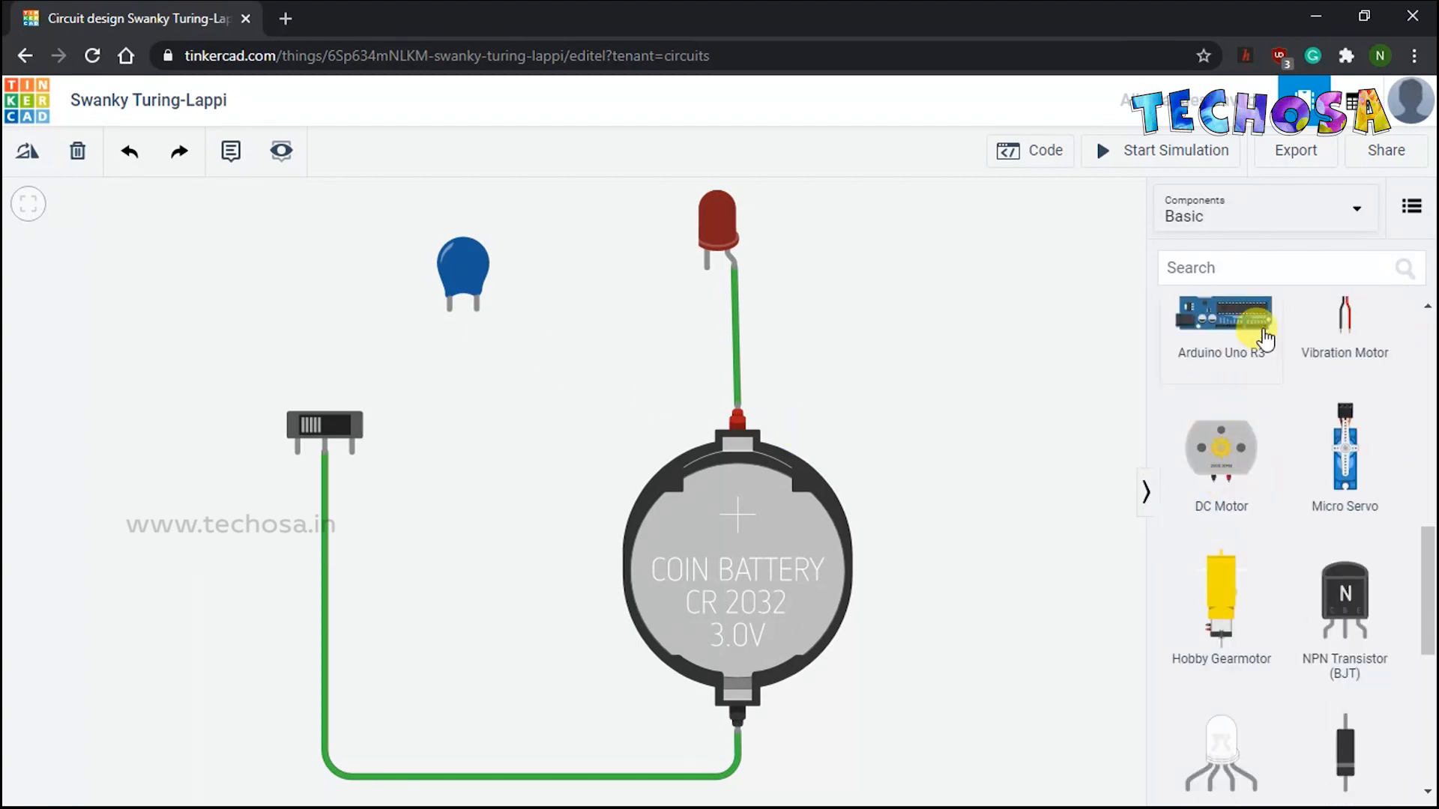
pyautogui.click(1278, 217)
pyautogui.click(1224, 296)
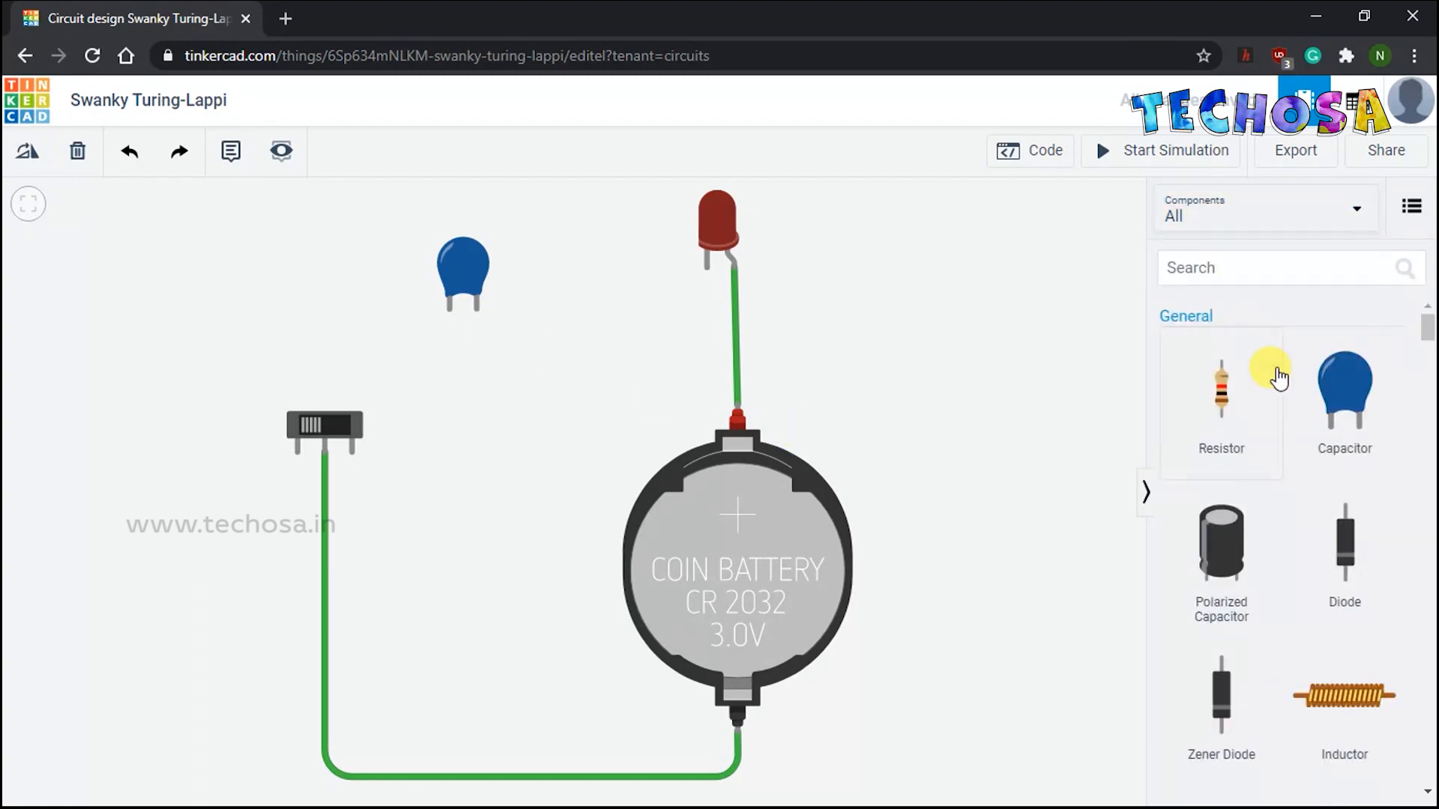
pyautogui.scroll(-1, 1279, 379)
pyautogui.moveTo(1214, 420); pyautogui.dragTo(599, 324)
pyautogui.click(980, 395)
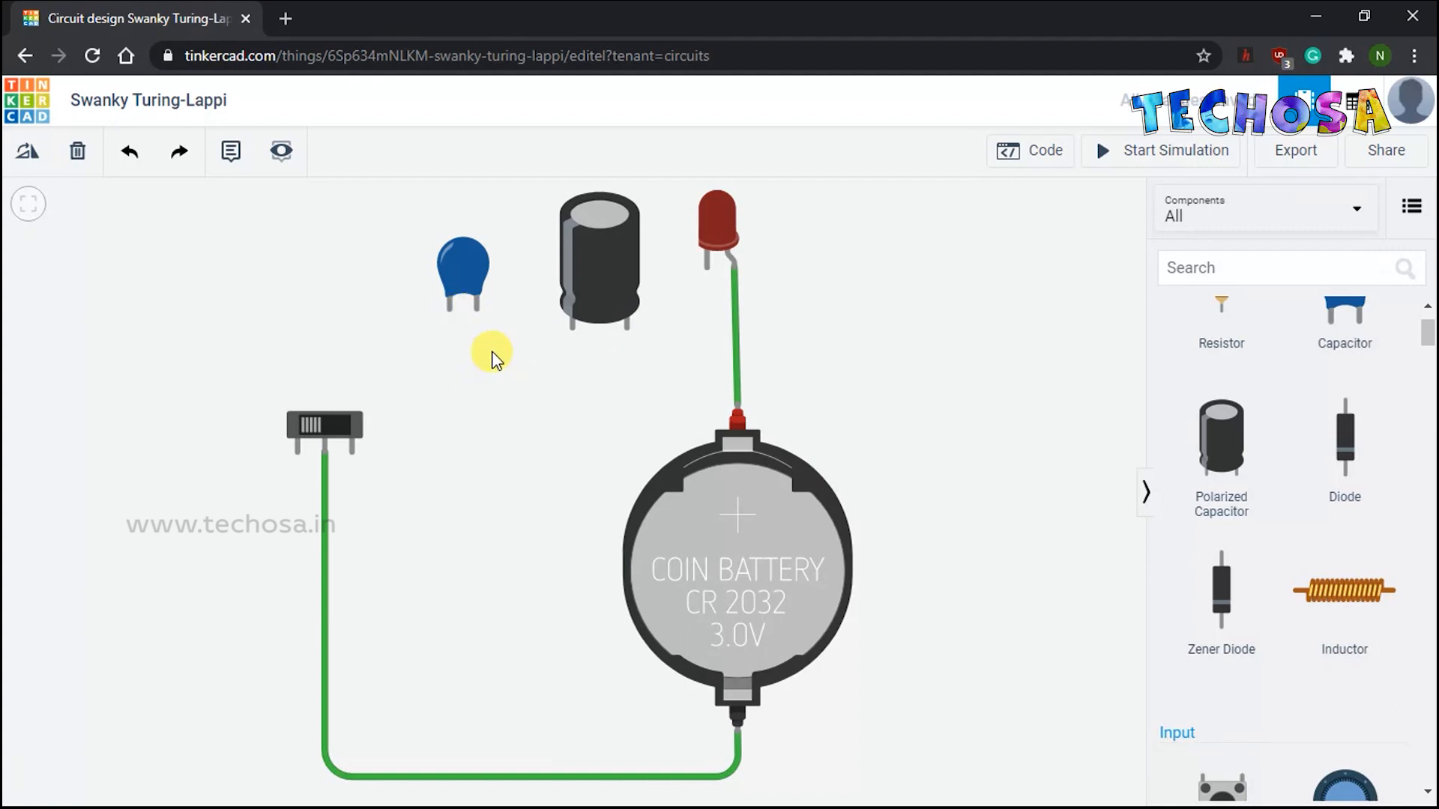
# - Delete the non-polarized capacitor and move the polarized capacitor toward its spot, farther away from the LED
pyautogui.click(471, 256)
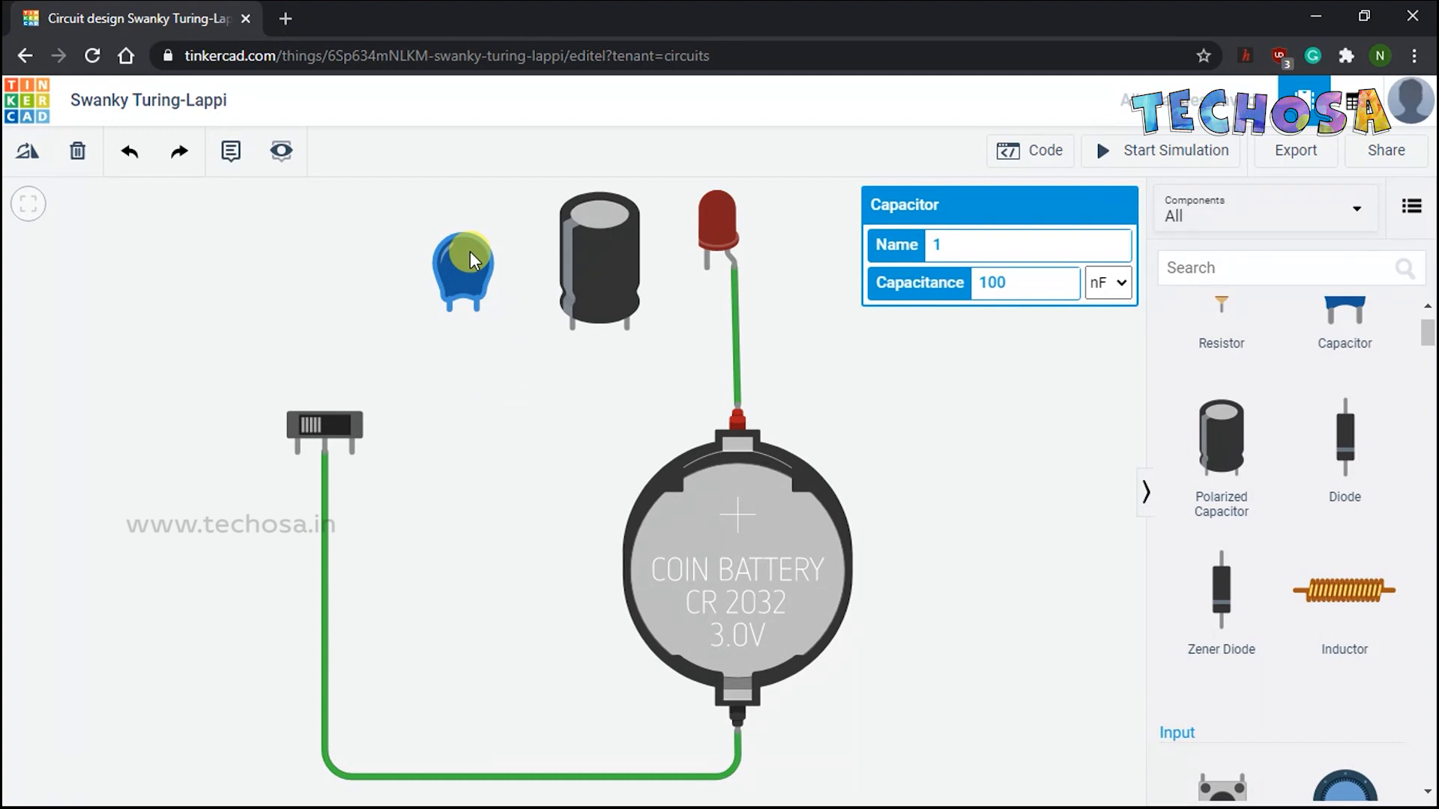
pyautogui.press('Delete')
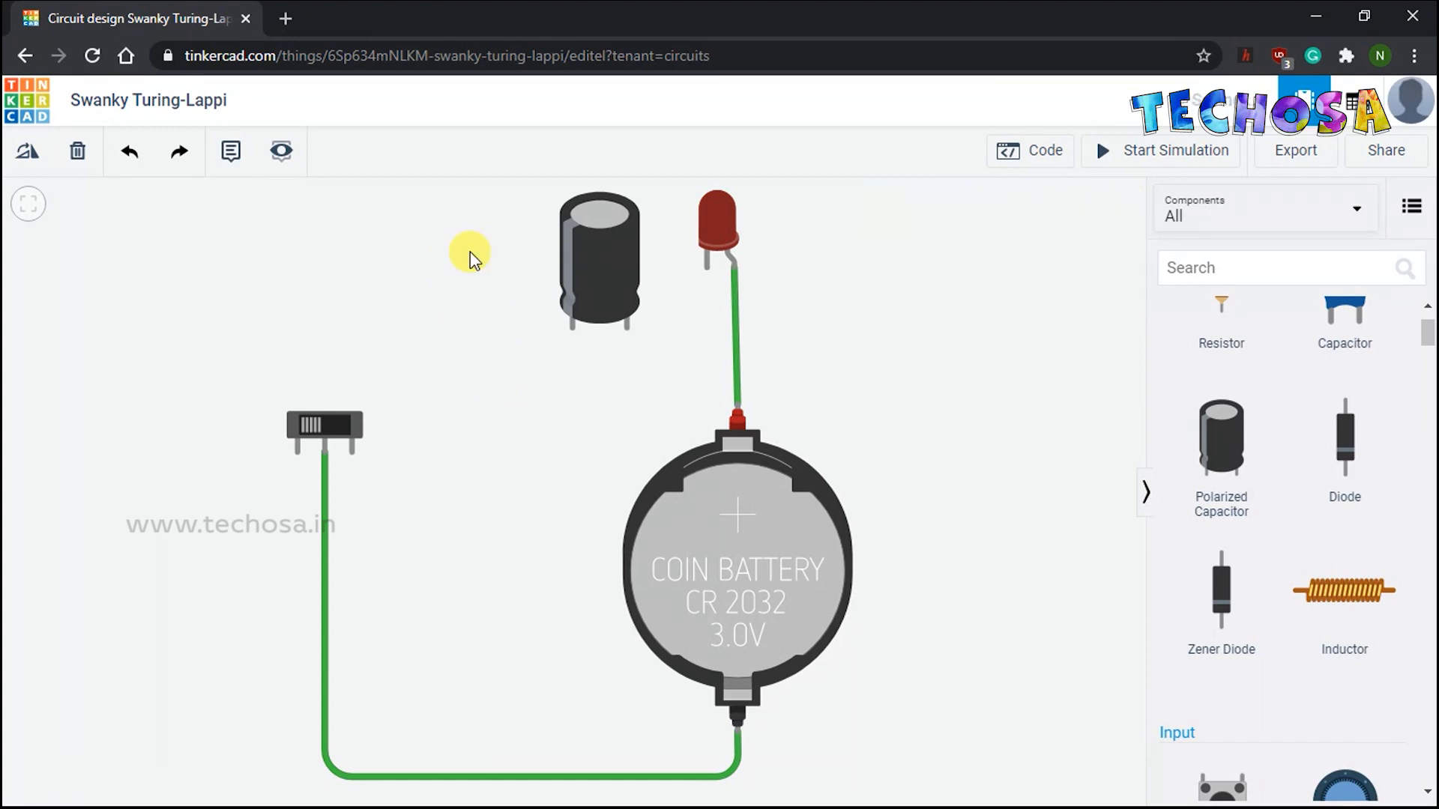
pyautogui.moveTo(604, 278); pyautogui.dragTo(517, 269)
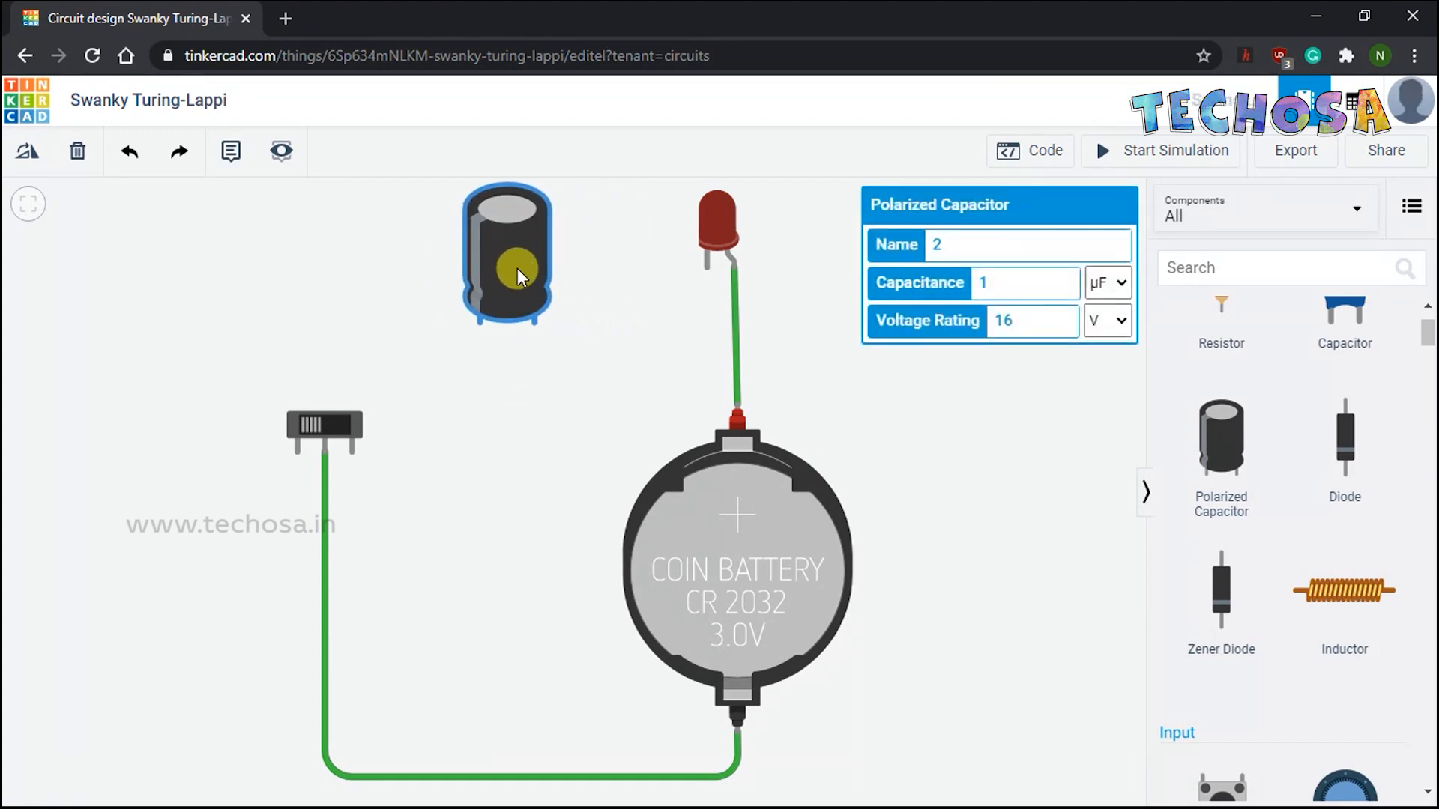
pyautogui.click(632, 332)
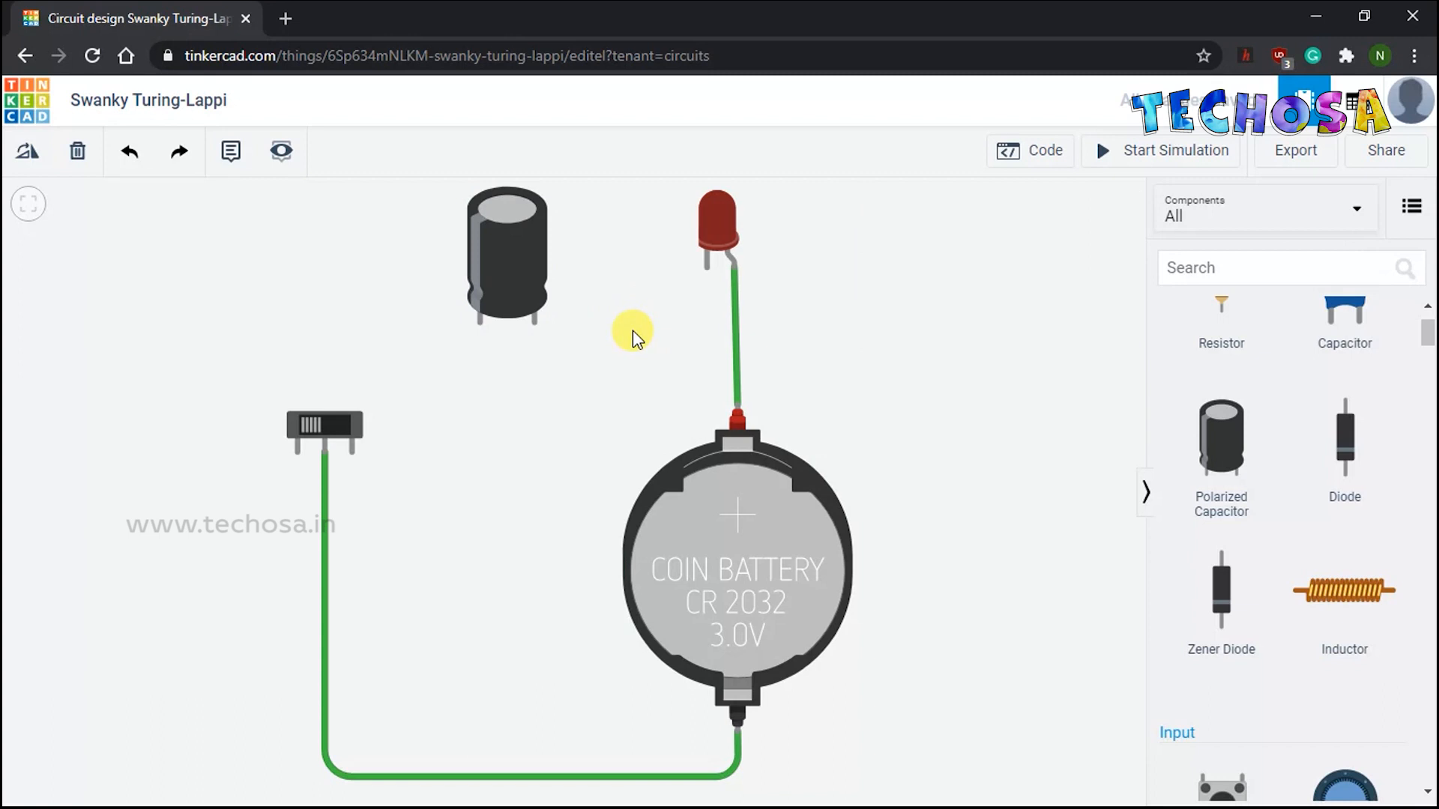
# - Wire the slideswitch's right terminal to the polarized capacitor's left terminal with two bends, aligning the second bend below the capacitor terminal
pyautogui.click(352, 447)
pyautogui.click(352, 495)
pyautogui.click(466, 497)
pyautogui.click(479, 328)
pyautogui.moveTo(467, 496); pyautogui.dragTo(483, 493)
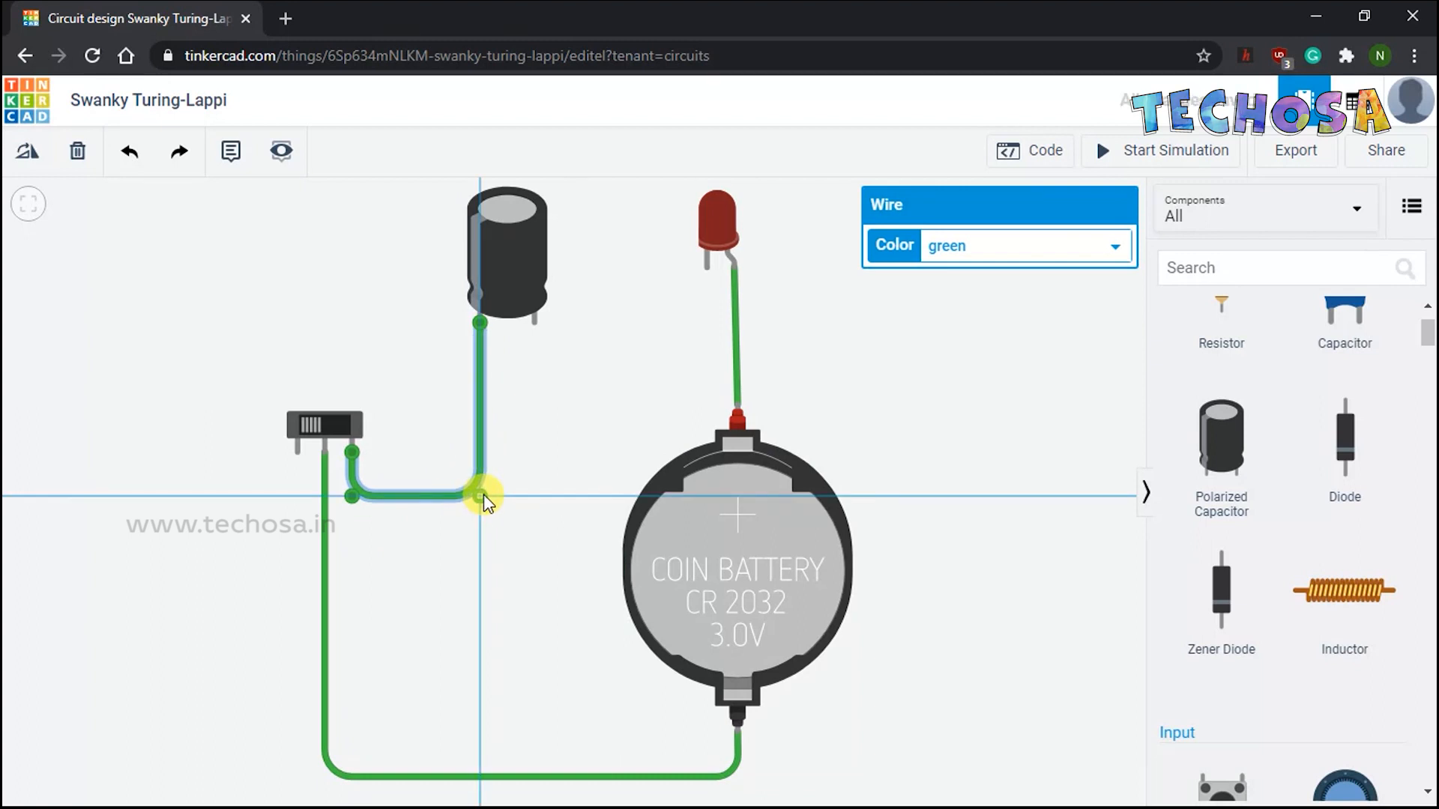
pyautogui.click(363, 463)
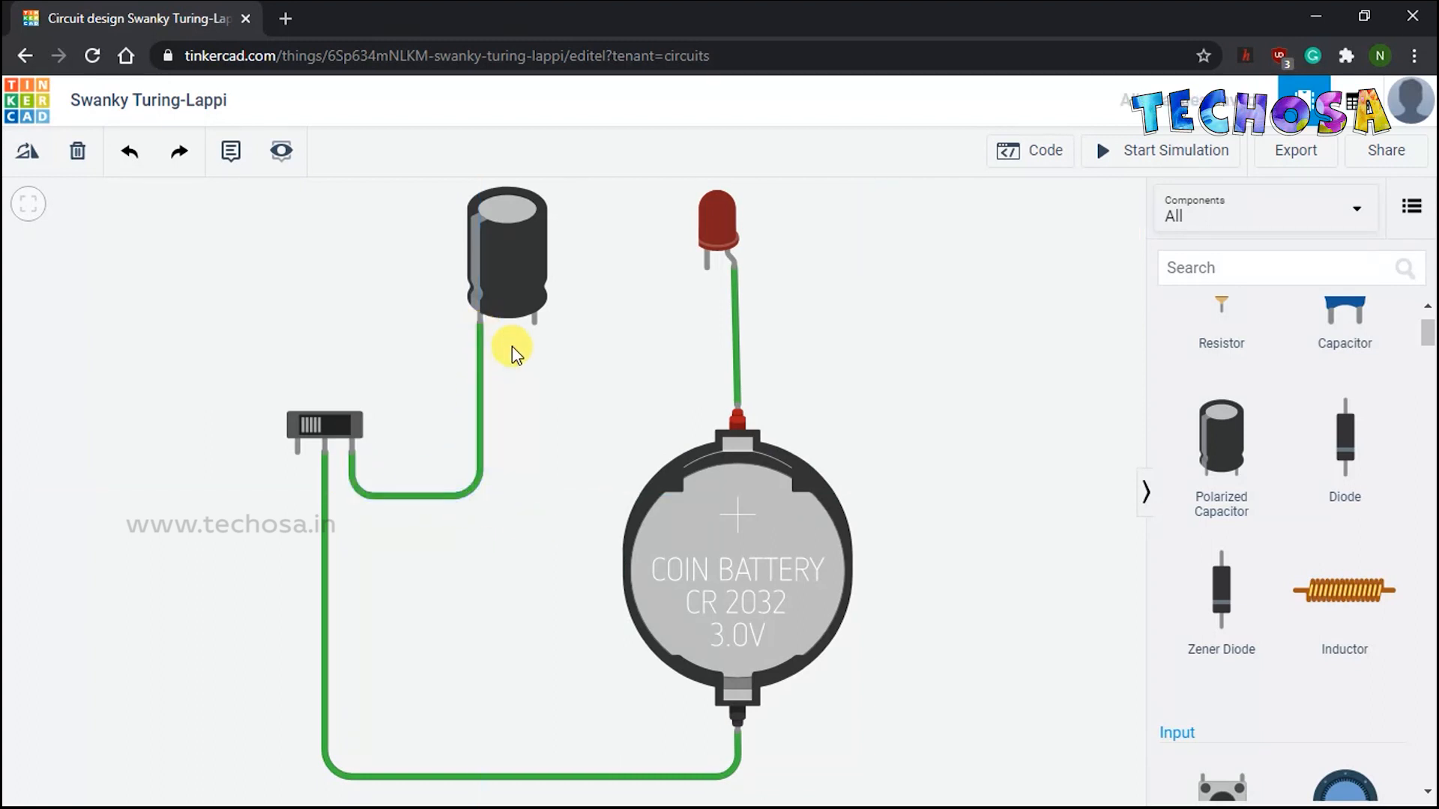
# - Wire the polarized capacitor's right terminal to the coin cell's positive terminal with a three-bend wire
pyautogui.click(533, 327)
pyautogui.click(533, 426)
pyautogui.click(711, 393)
pyautogui.click(737, 393)
pyautogui.click(737, 409)
pyautogui.click(845, 411)
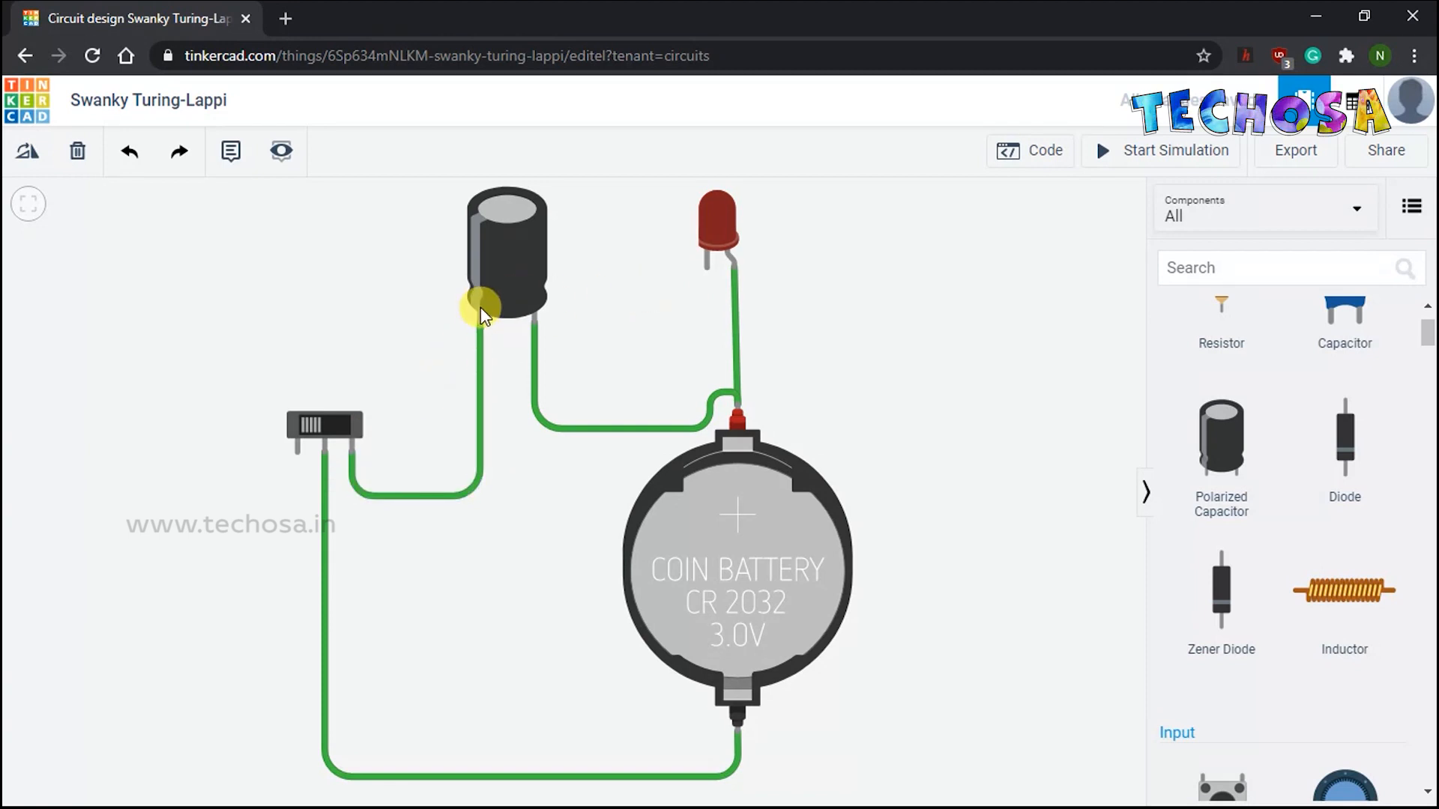
# - Wire the LED's cathode to the polarized capacitor's left terminal with a two-bend wire
pyautogui.click(703, 275)
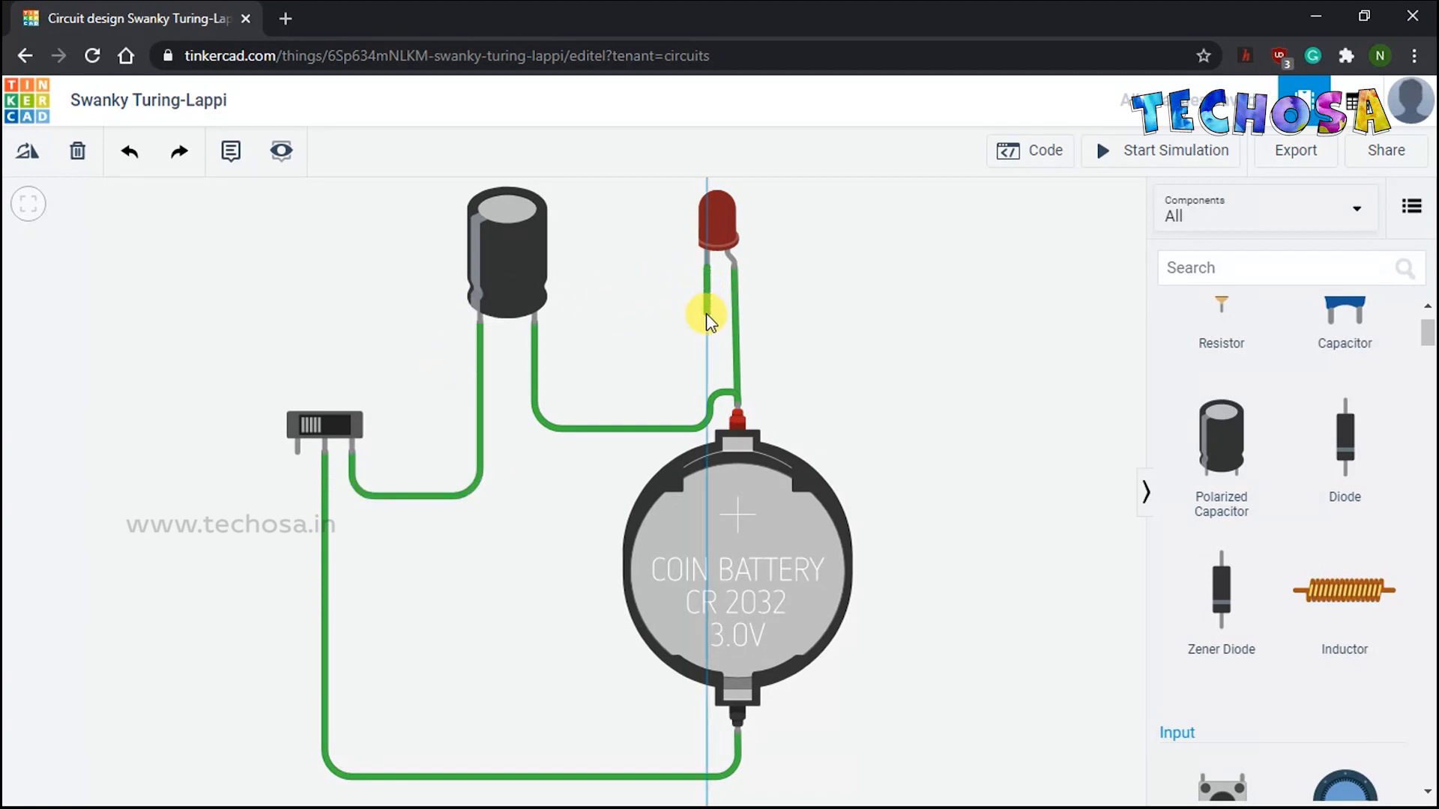
pyautogui.click(706, 349)
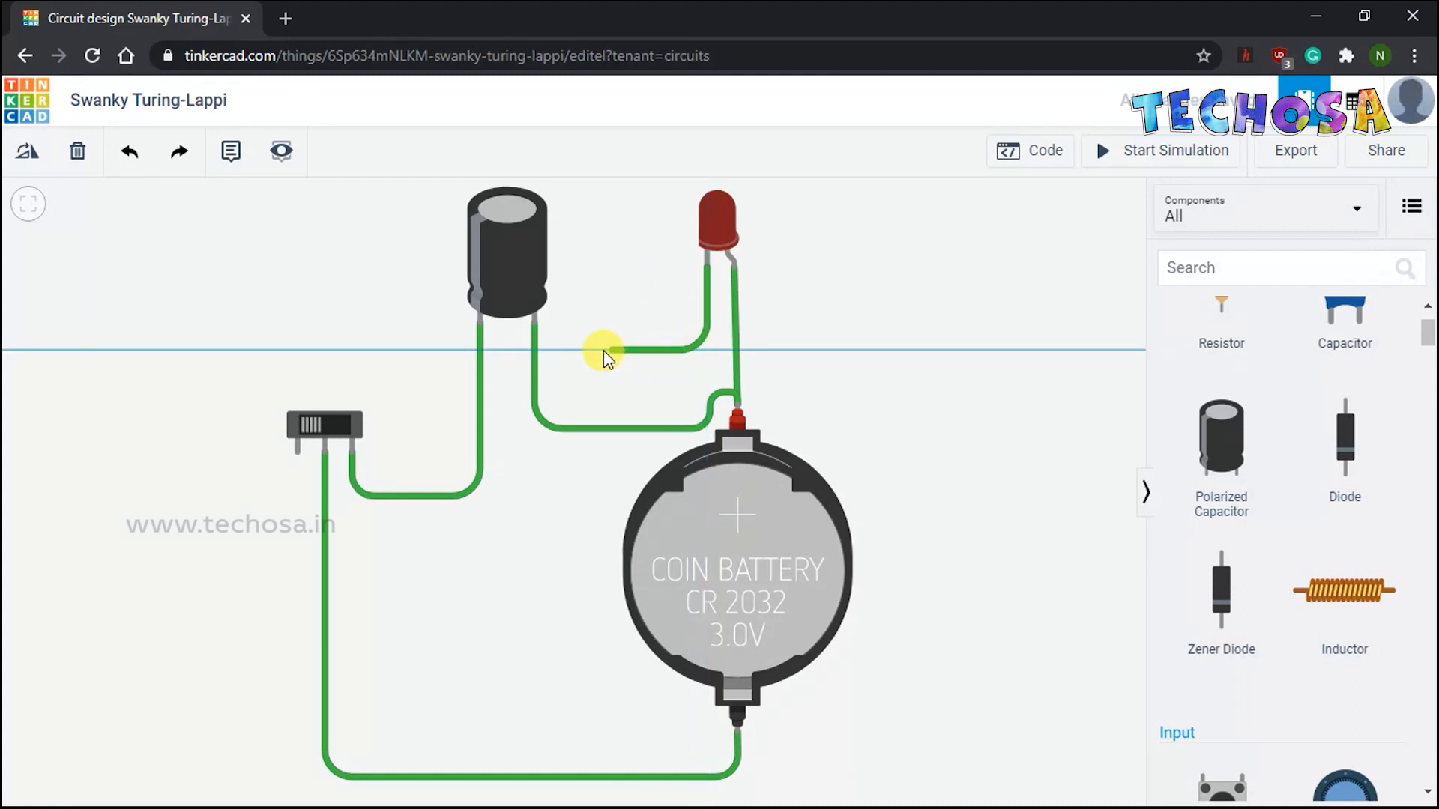
pyautogui.click(481, 348)
pyautogui.click(479, 319)
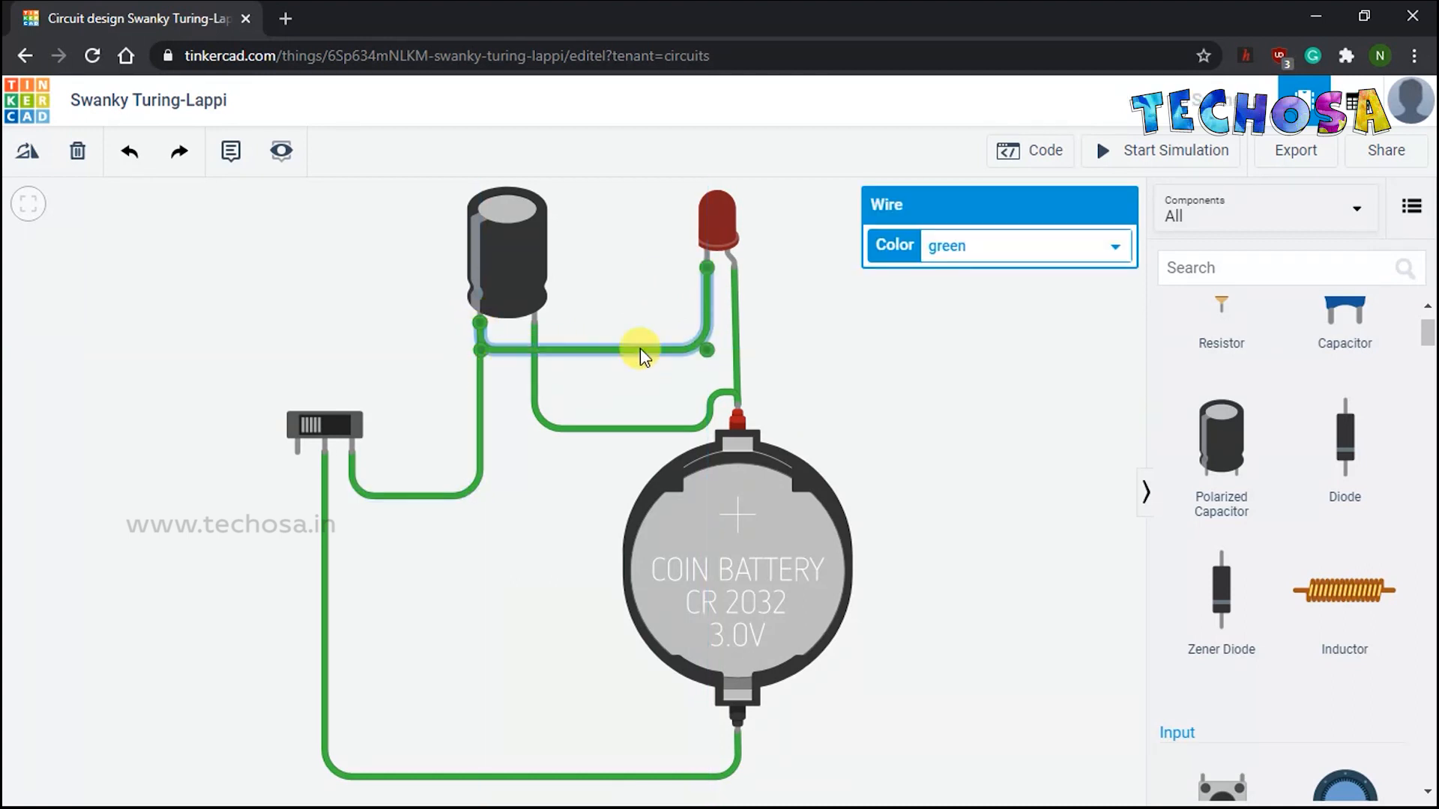
# - Color the wire from the LED's cathode to the capacitor black and the wire from the LED's anode to the coin cell red
pyautogui.click(1038, 251)
pyautogui.click(951, 282)
pyautogui.click(918, 314)
pyautogui.click(734, 322)
pyautogui.click(973, 255)
pyautogui.click(972, 282)
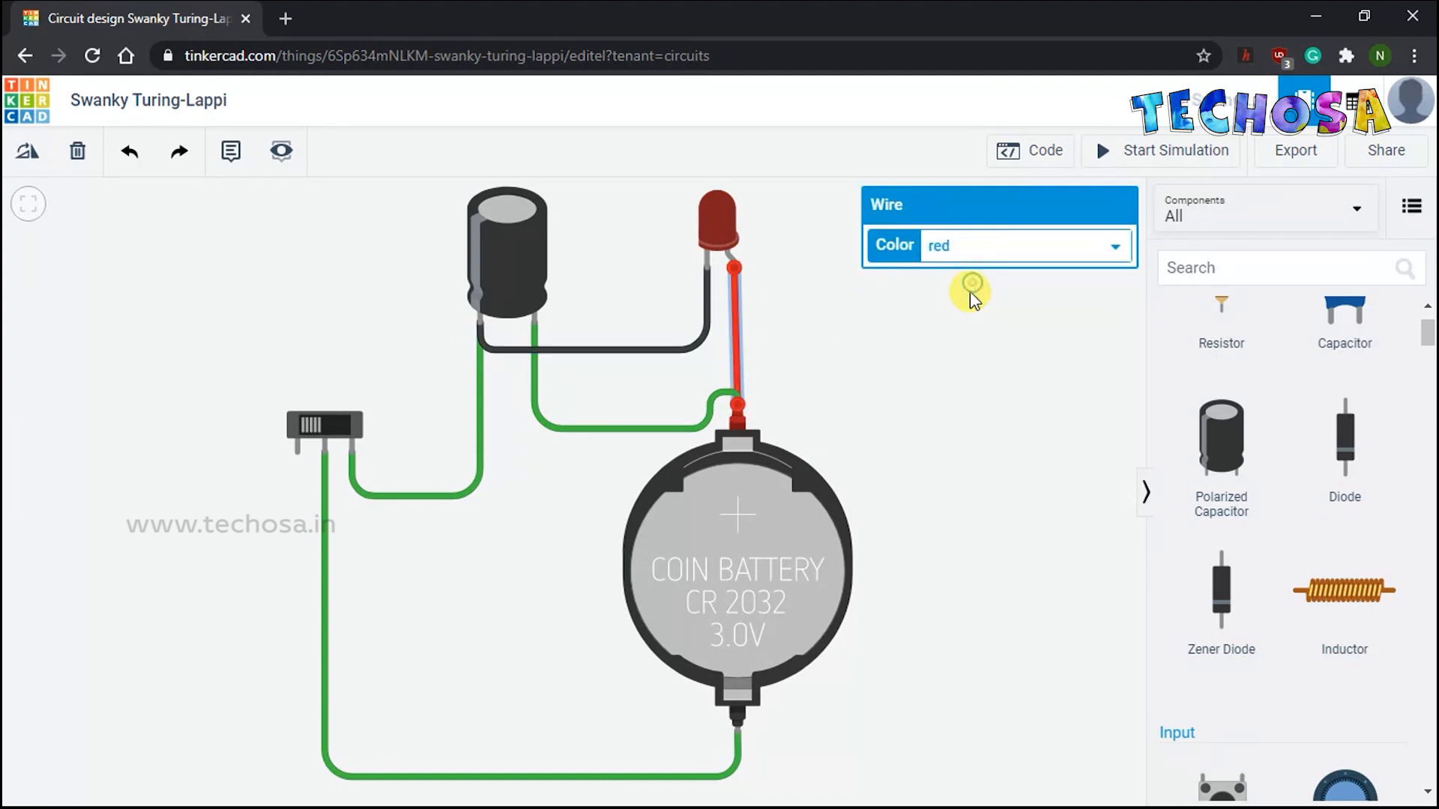
pyautogui.click(952, 375)
# - Color the coin cell-to-slideswitch wire and the slideswitch-to-capacitor wire black
pyautogui.click(739, 735)
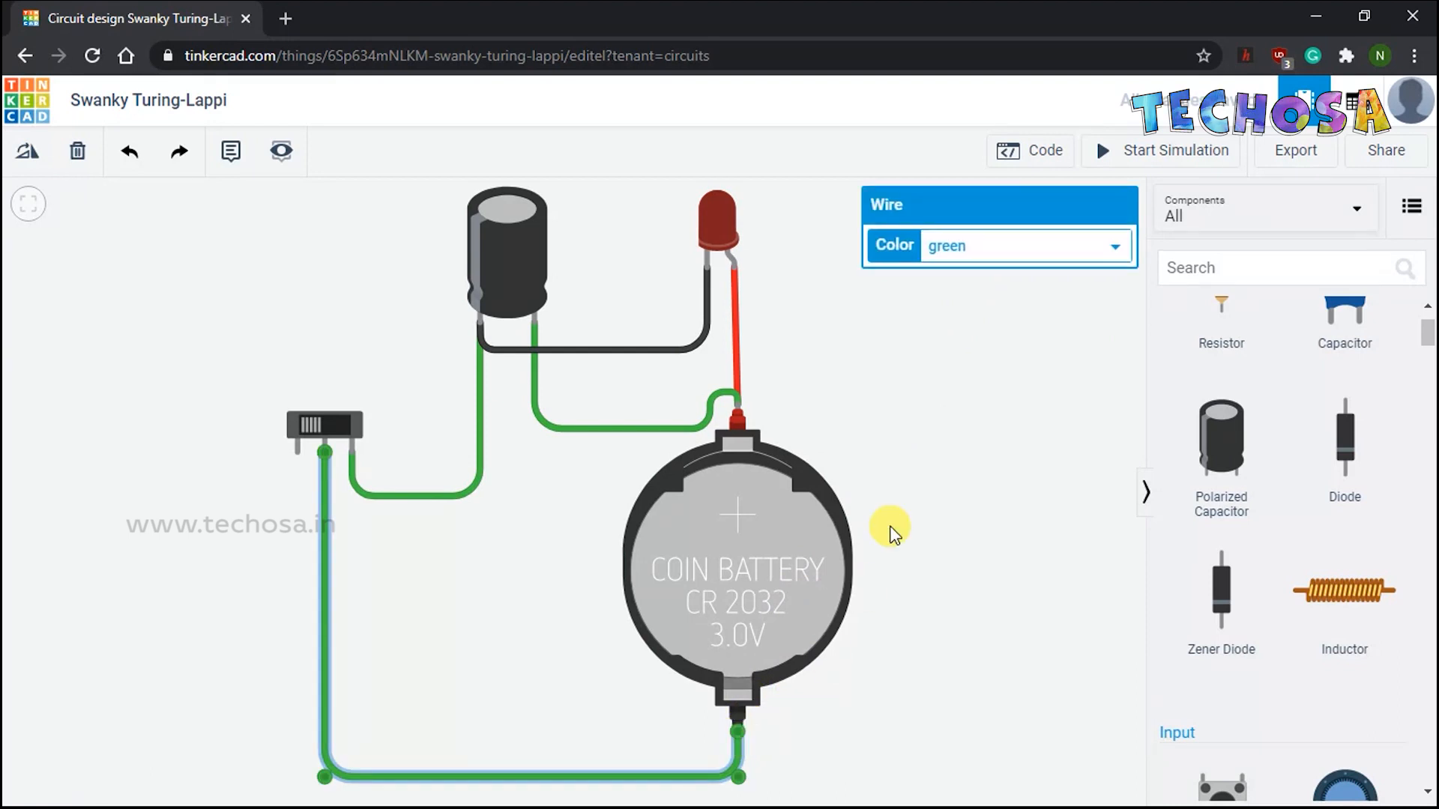
pyautogui.click(1053, 246)
pyautogui.click(1037, 274)
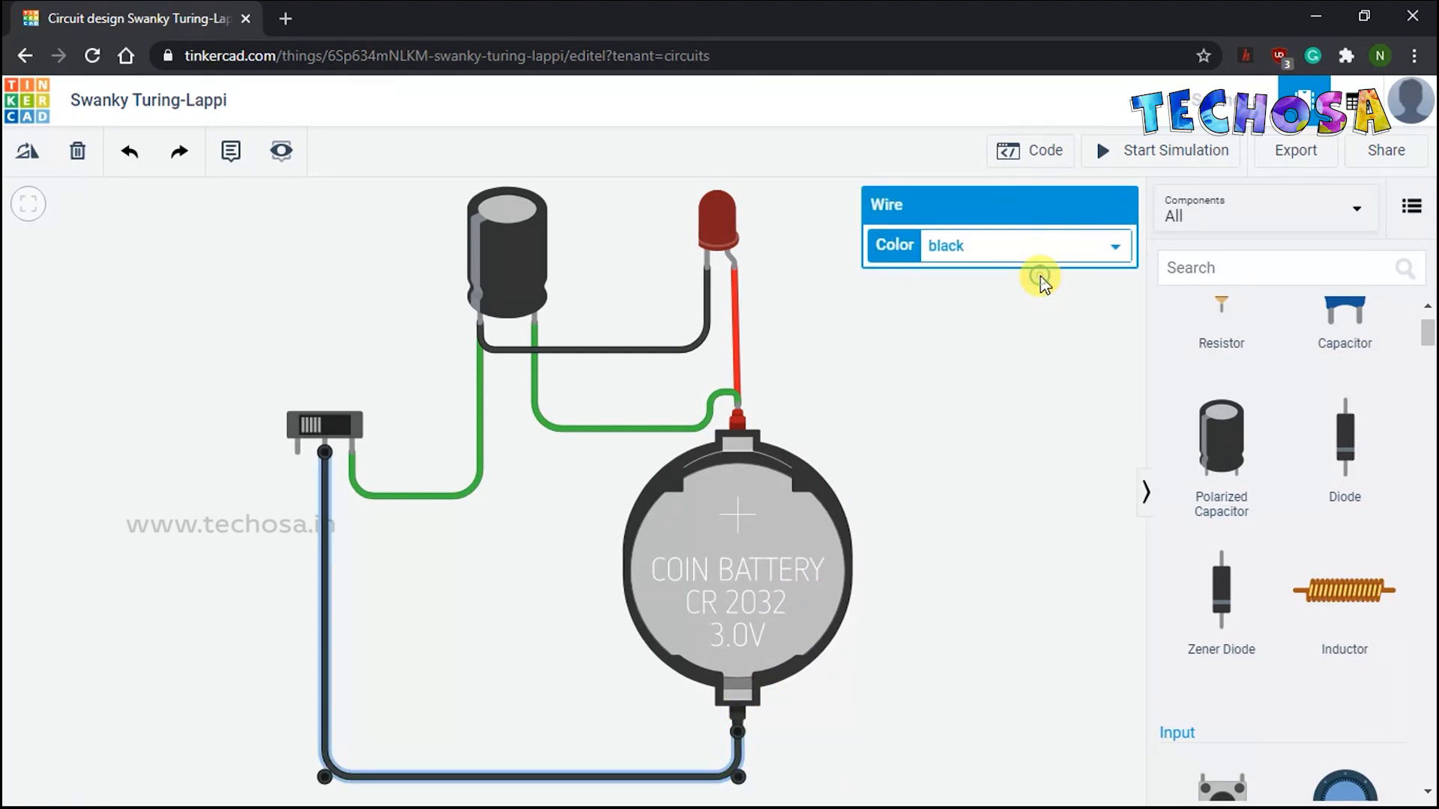
pyautogui.click(1025, 432)
pyautogui.click(477, 416)
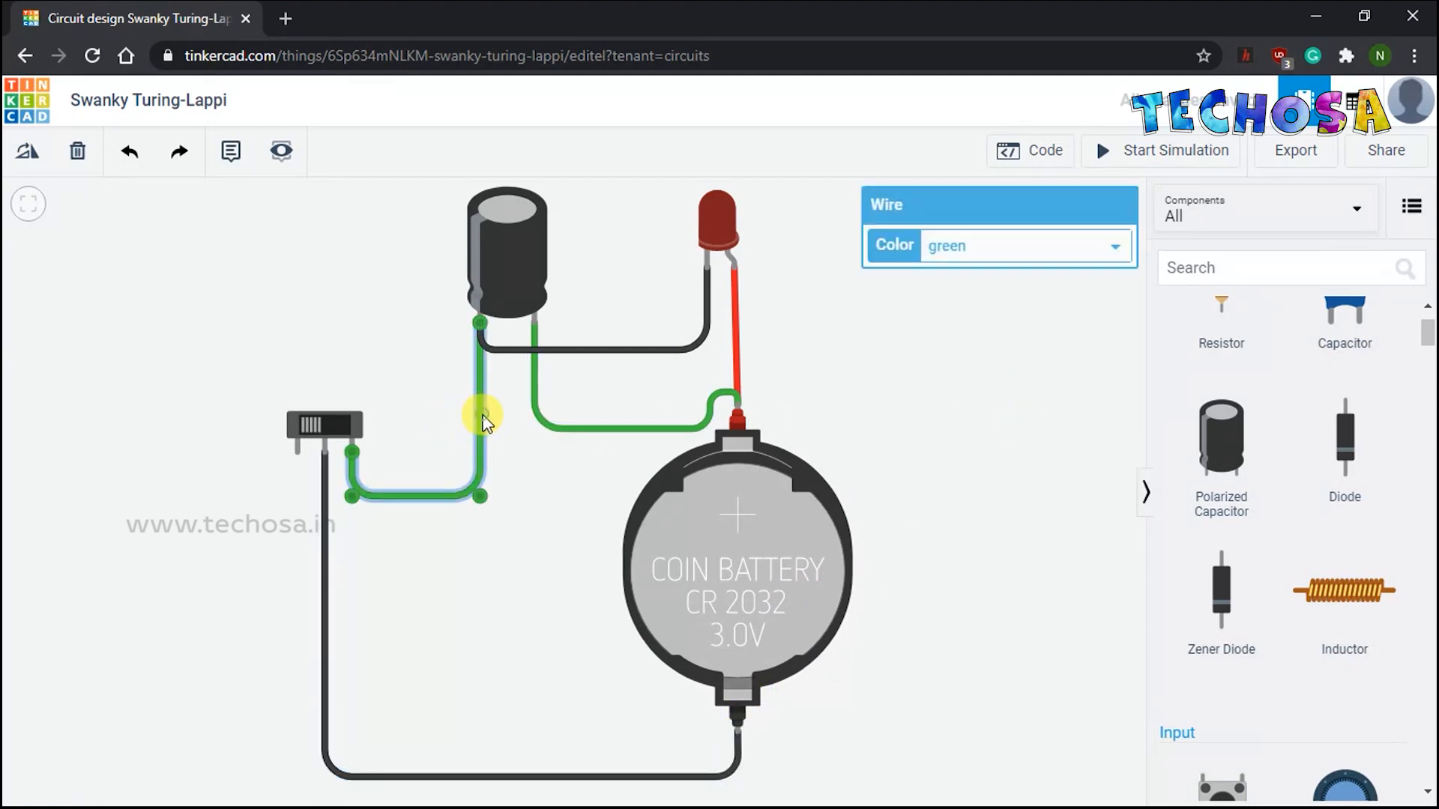
pyautogui.click(1034, 243)
pyautogui.click(1022, 275)
pyautogui.click(989, 395)
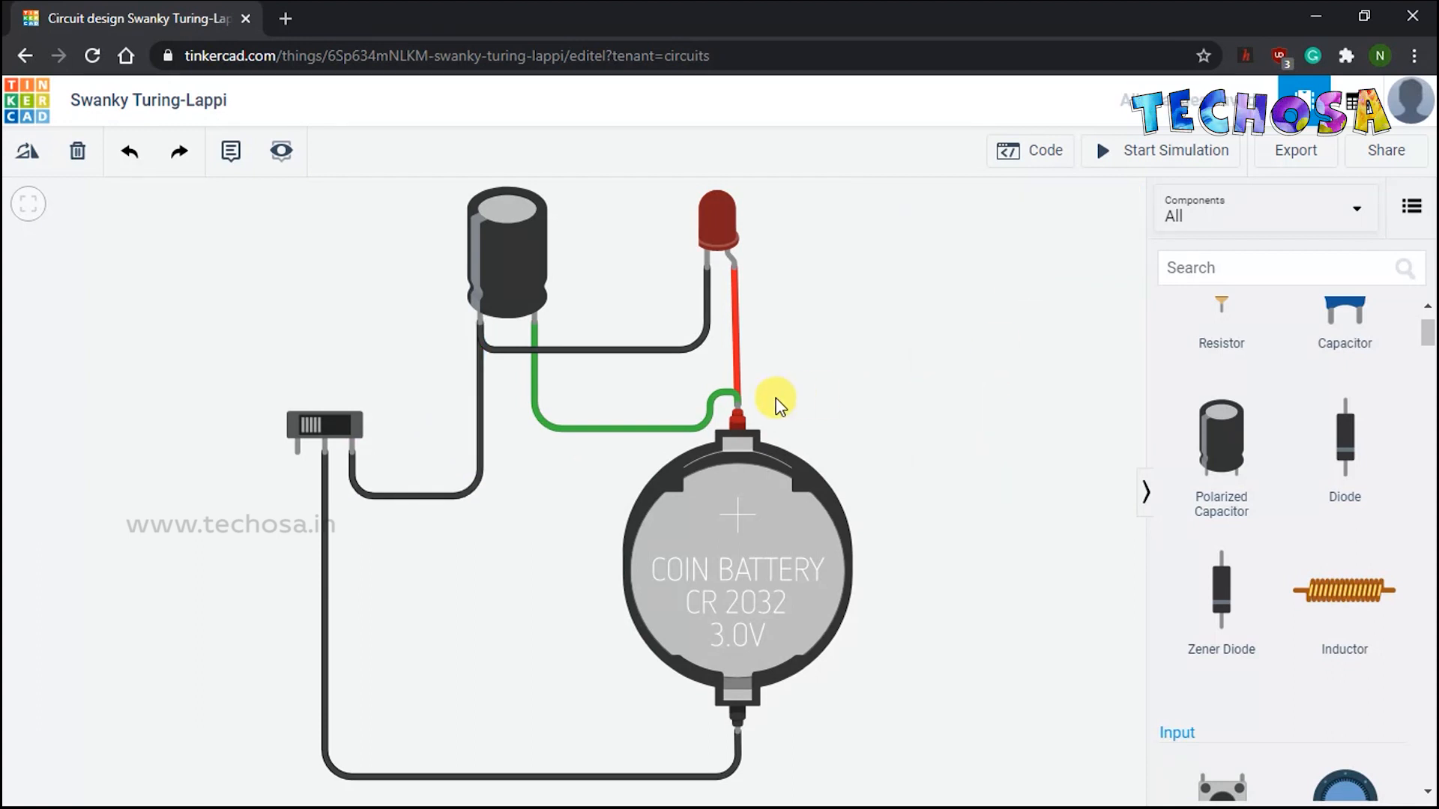
# - Color the wire from the capacitor's right terminal to the coin cell's positive terminal red
pyautogui.click(663, 426)
pyautogui.click(999, 252)
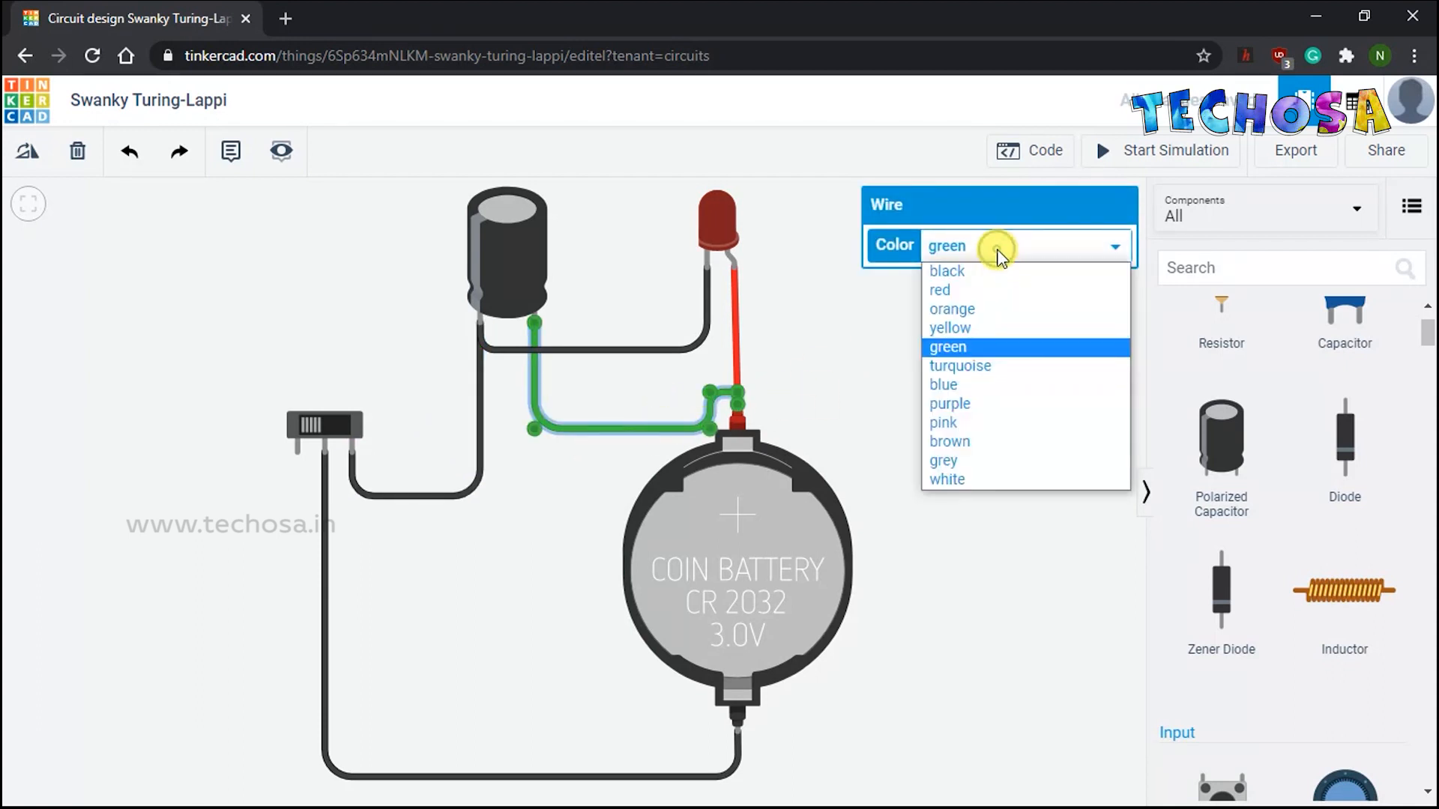
pyautogui.click(986, 290)
pyautogui.click(967, 388)
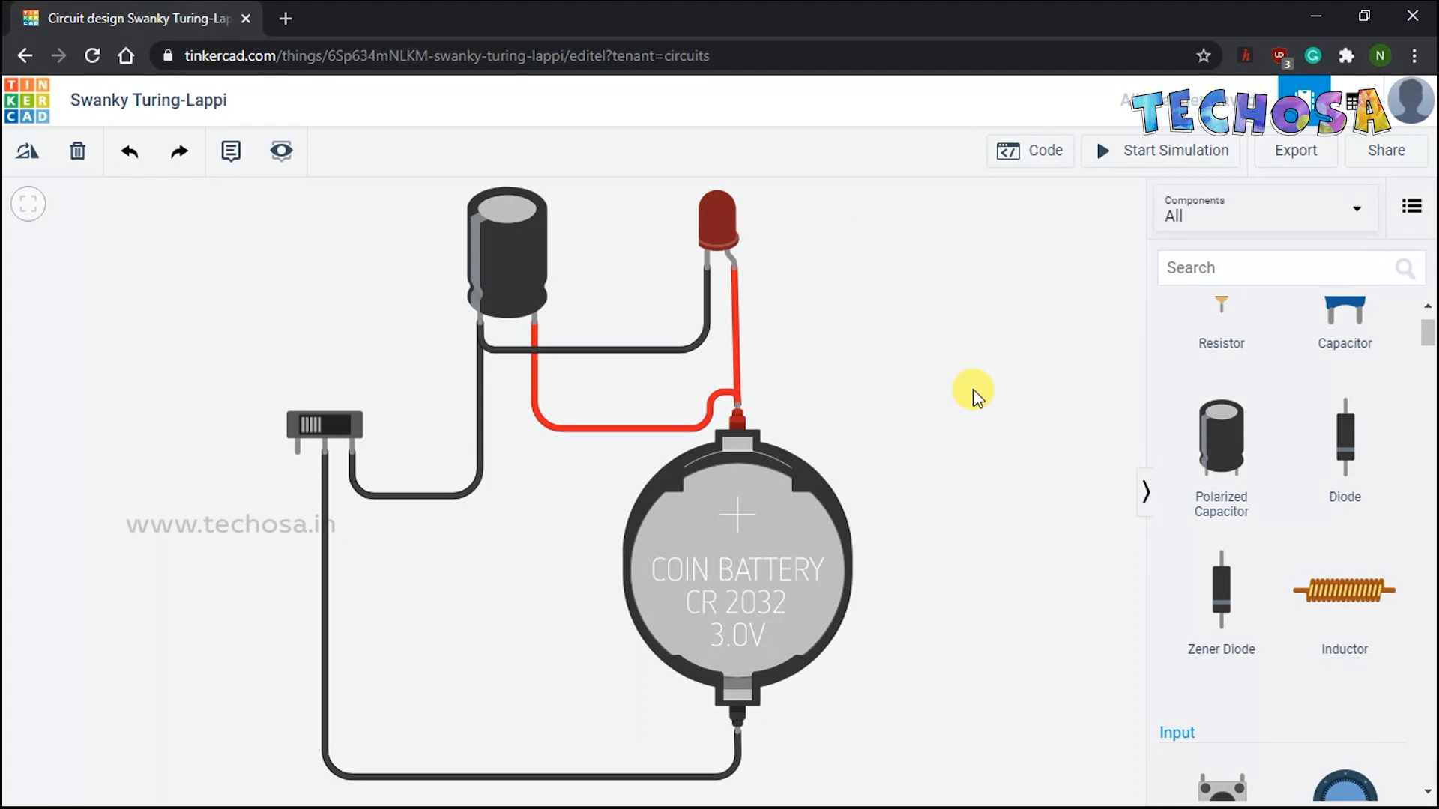
# - Inspect the polarized capacitor's properties and its available capacitance units, leaving them as they are
pyautogui.click(528, 249)
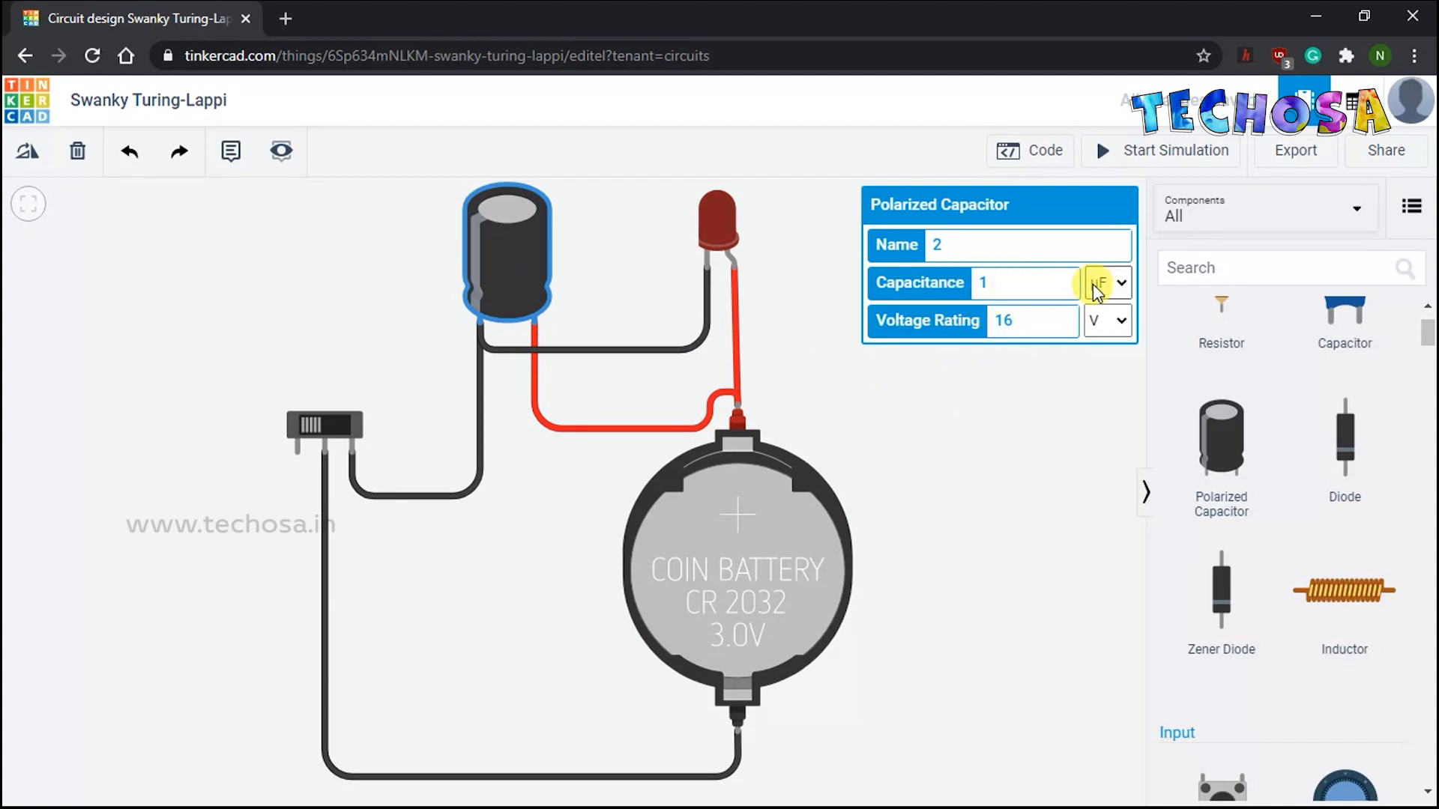
pyautogui.click(1117, 288)
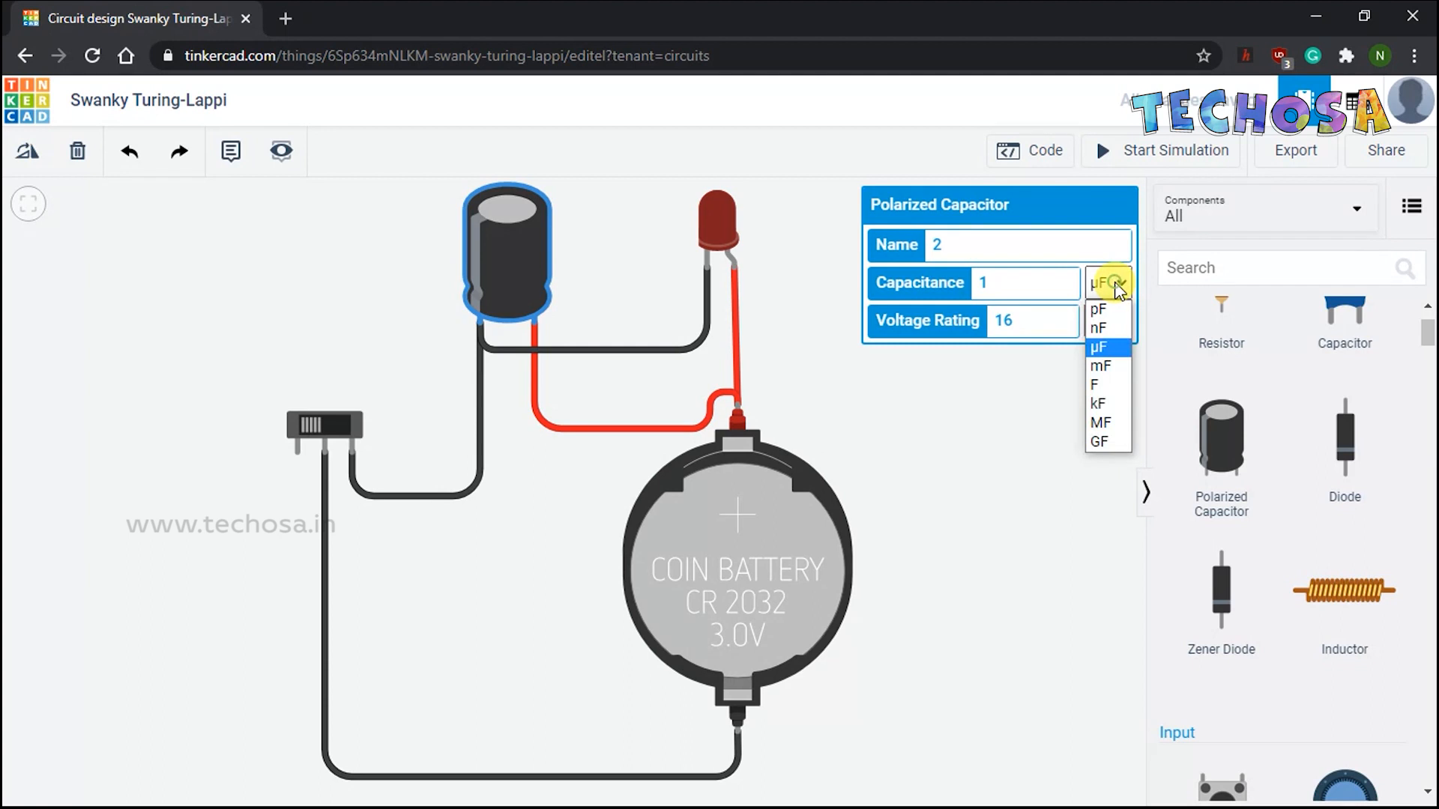
pyautogui.click(1092, 205)
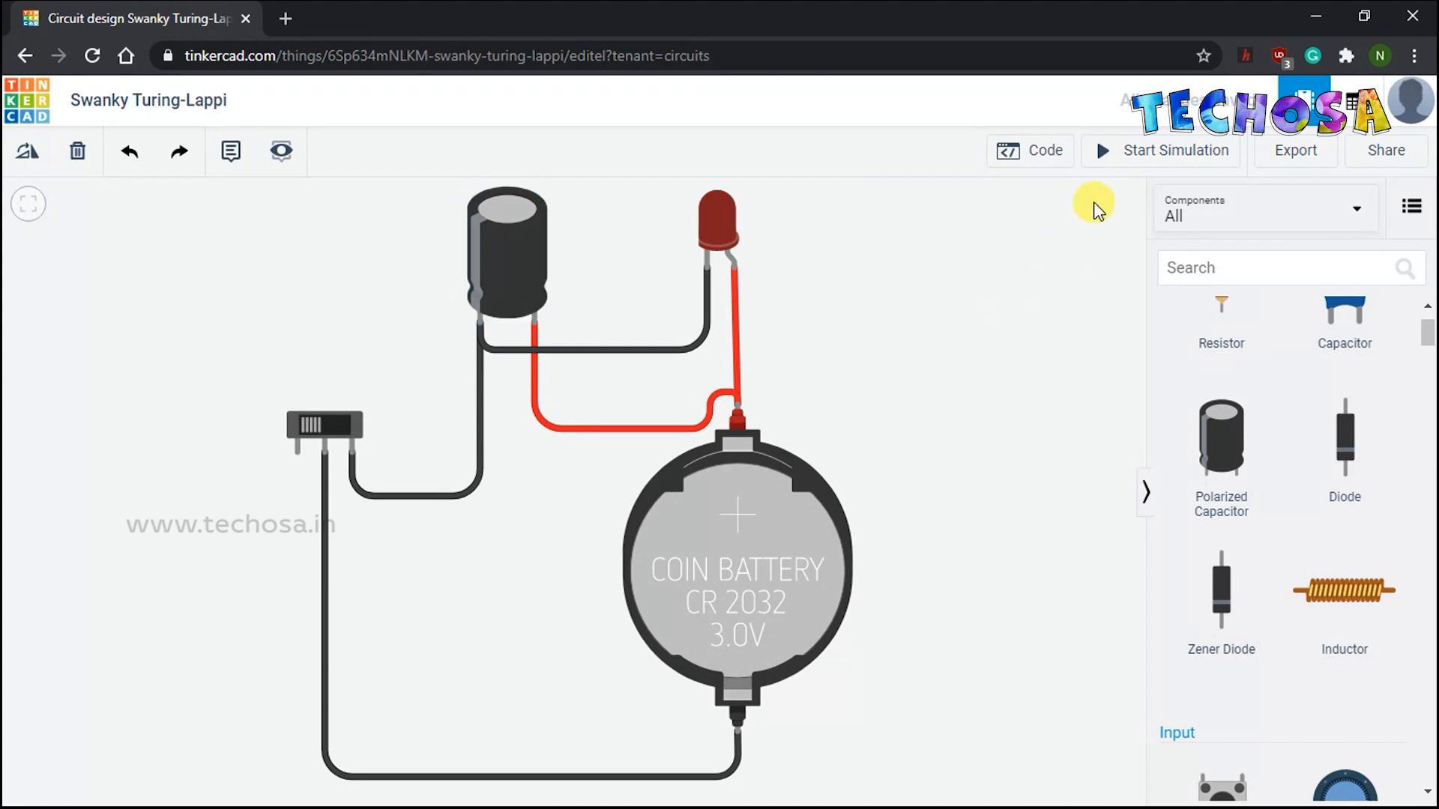
# - Start the simulation and test the LED and capacitor by switching the slideswitch on and off twice
pyautogui.click(1131, 152)
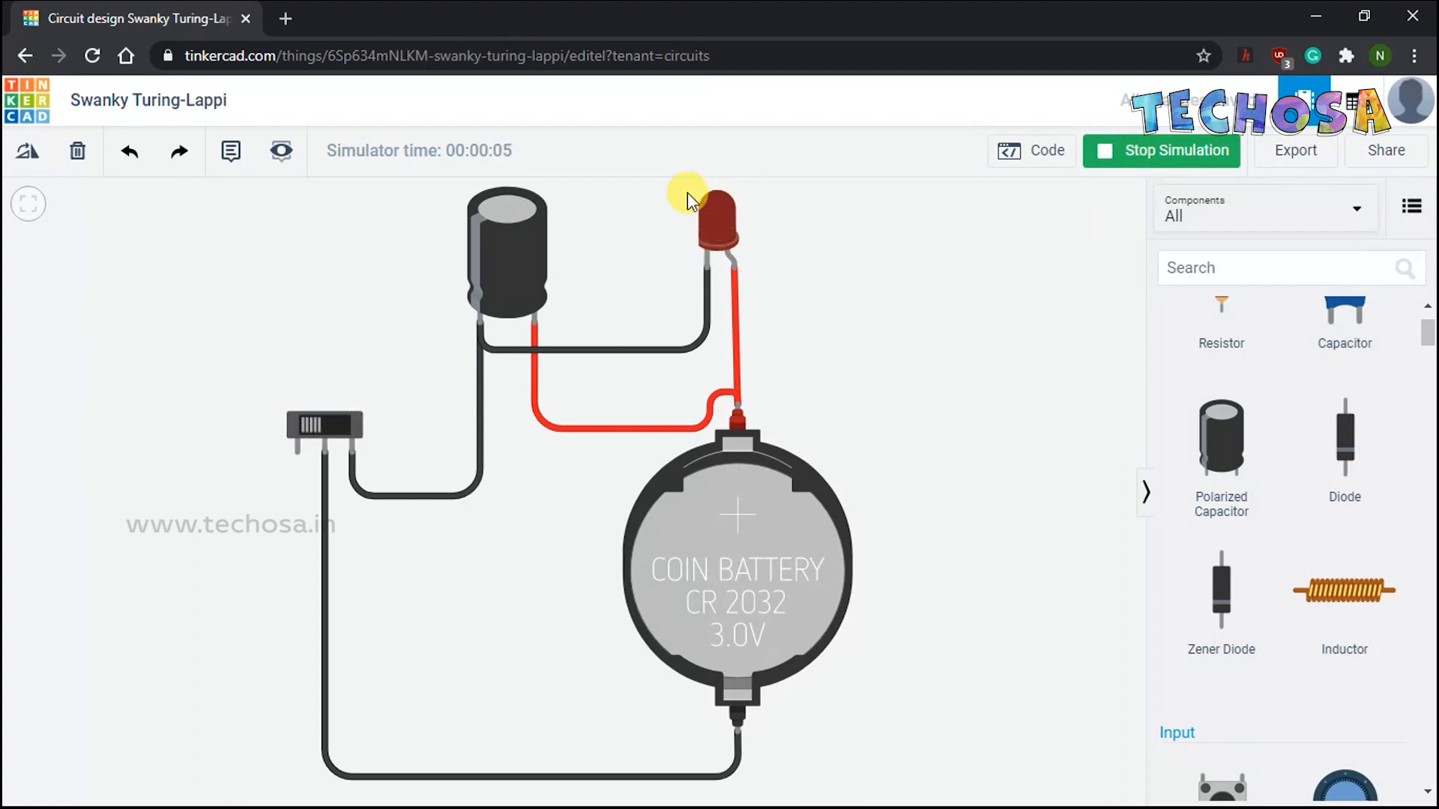
pyautogui.click(337, 424)
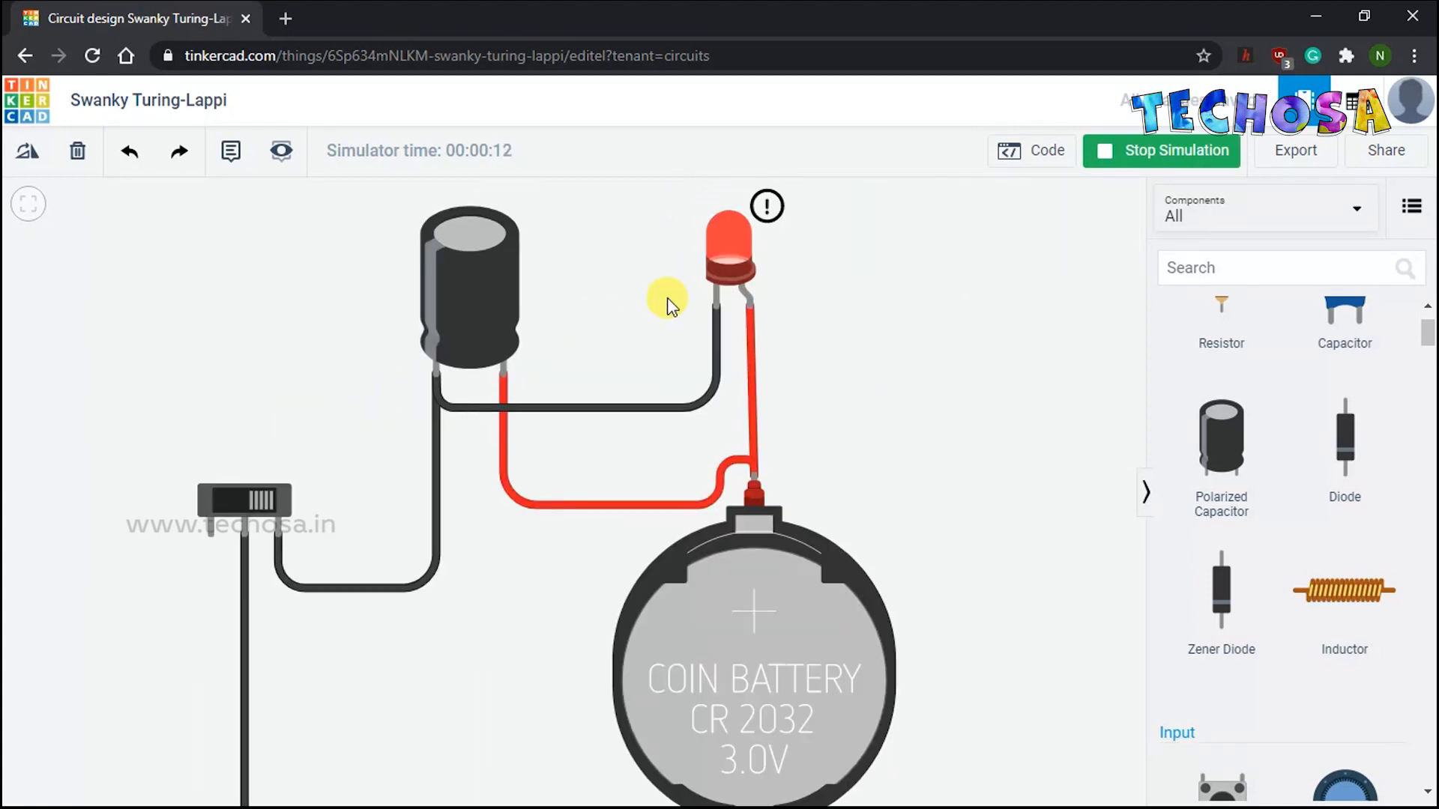
pyautogui.moveTo(663, 279); pyautogui.dragTo(745, 304)
pyautogui.scroll(1, 704, 313)
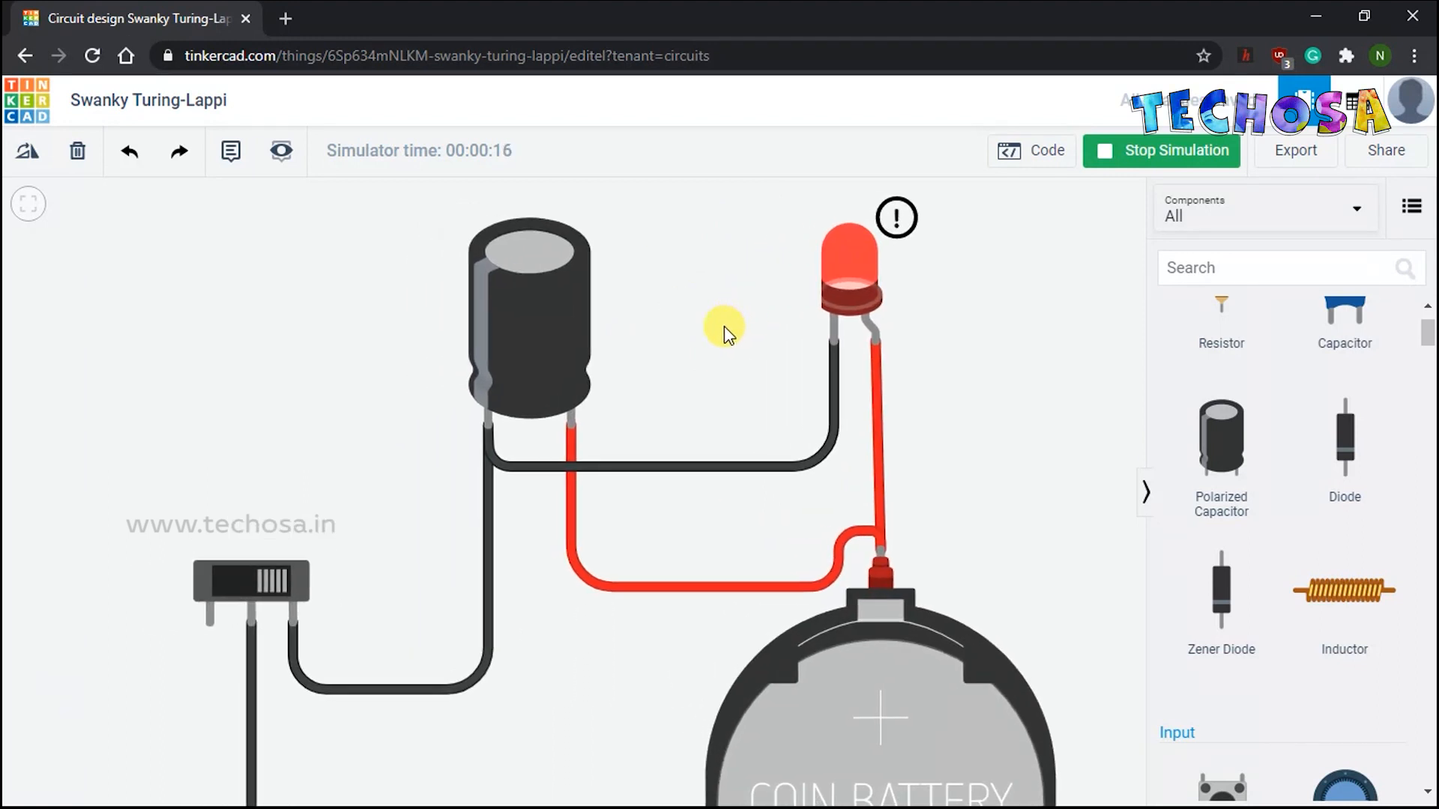
pyautogui.click(238, 582)
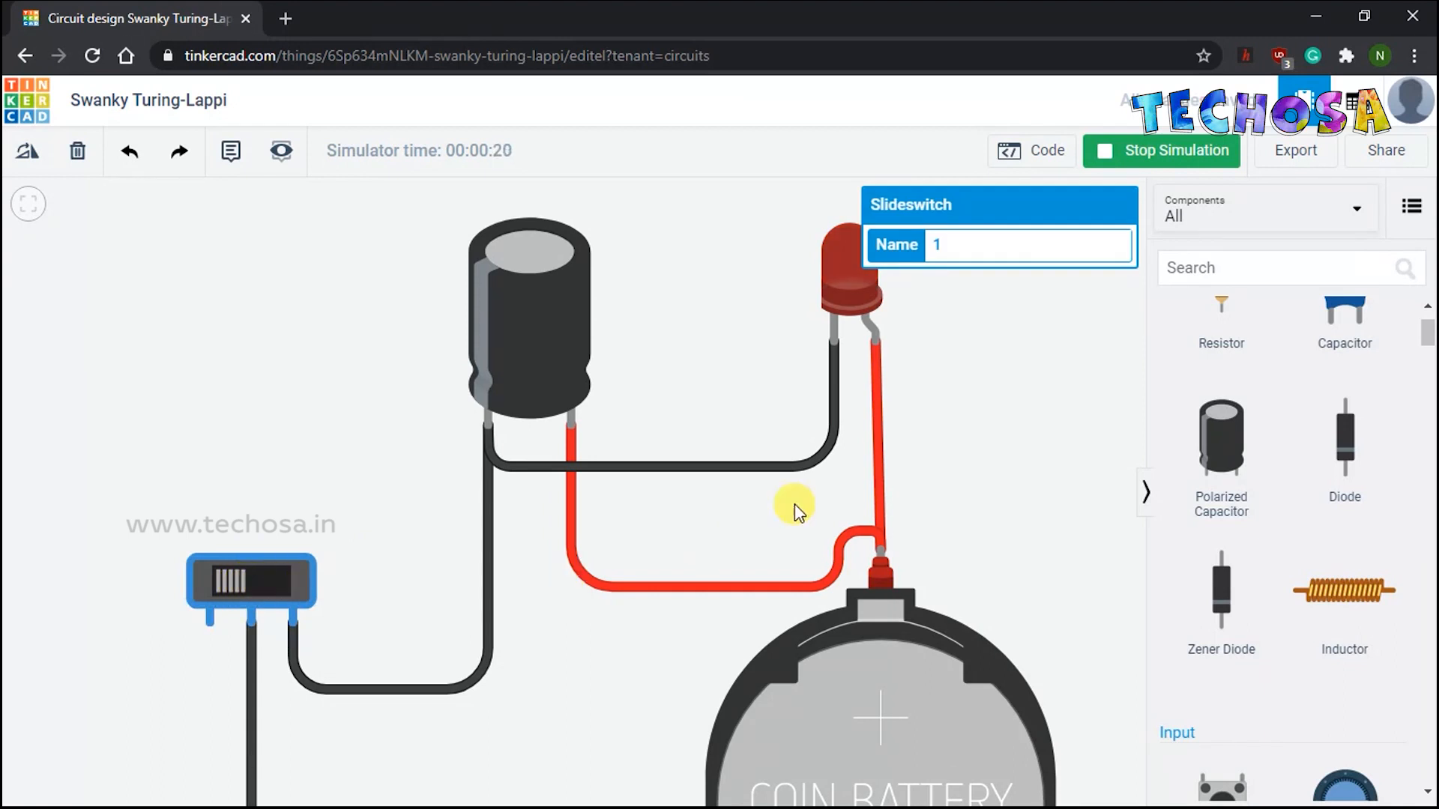
pyautogui.moveTo(962, 423); pyautogui.dragTo(899, 427)
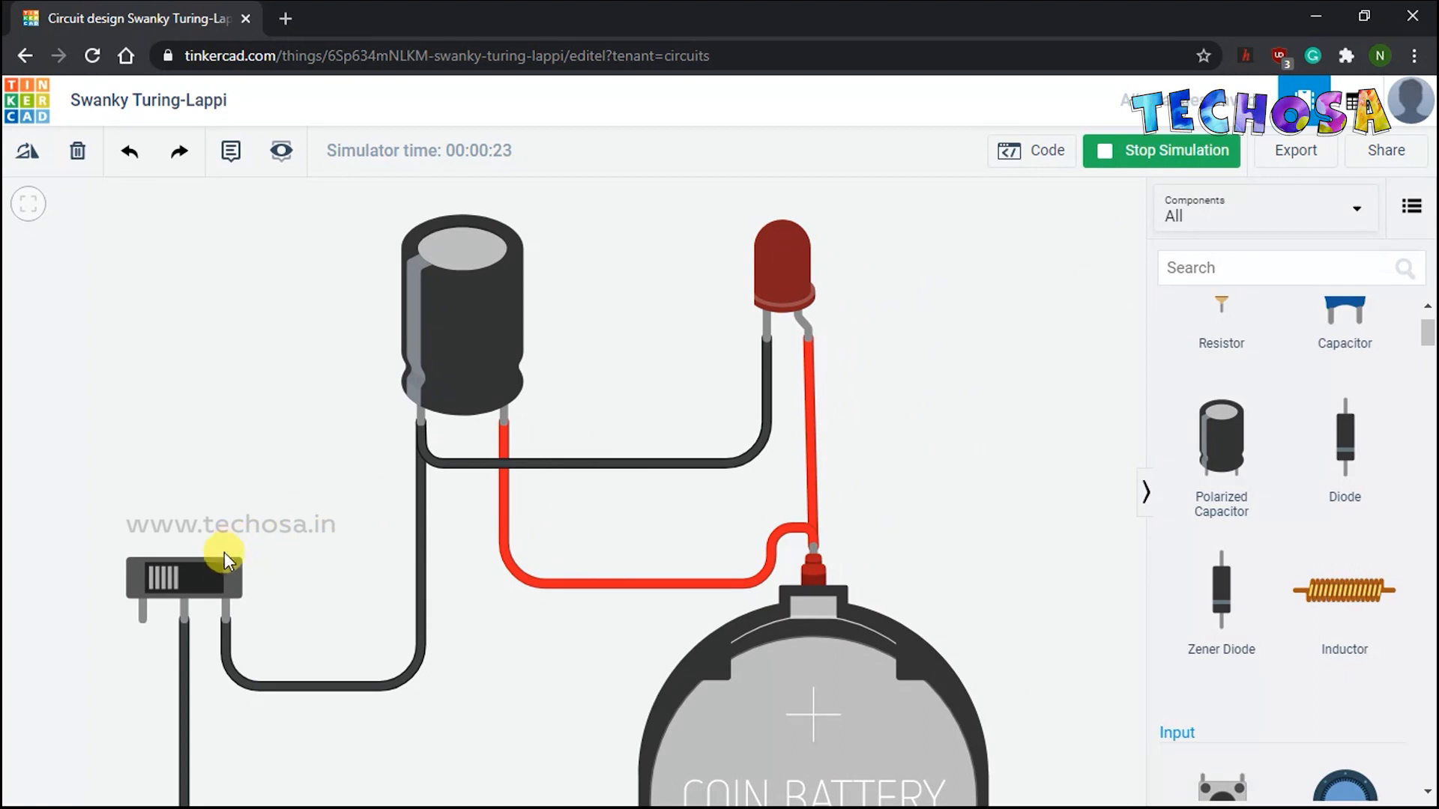
pyautogui.click(212, 573)
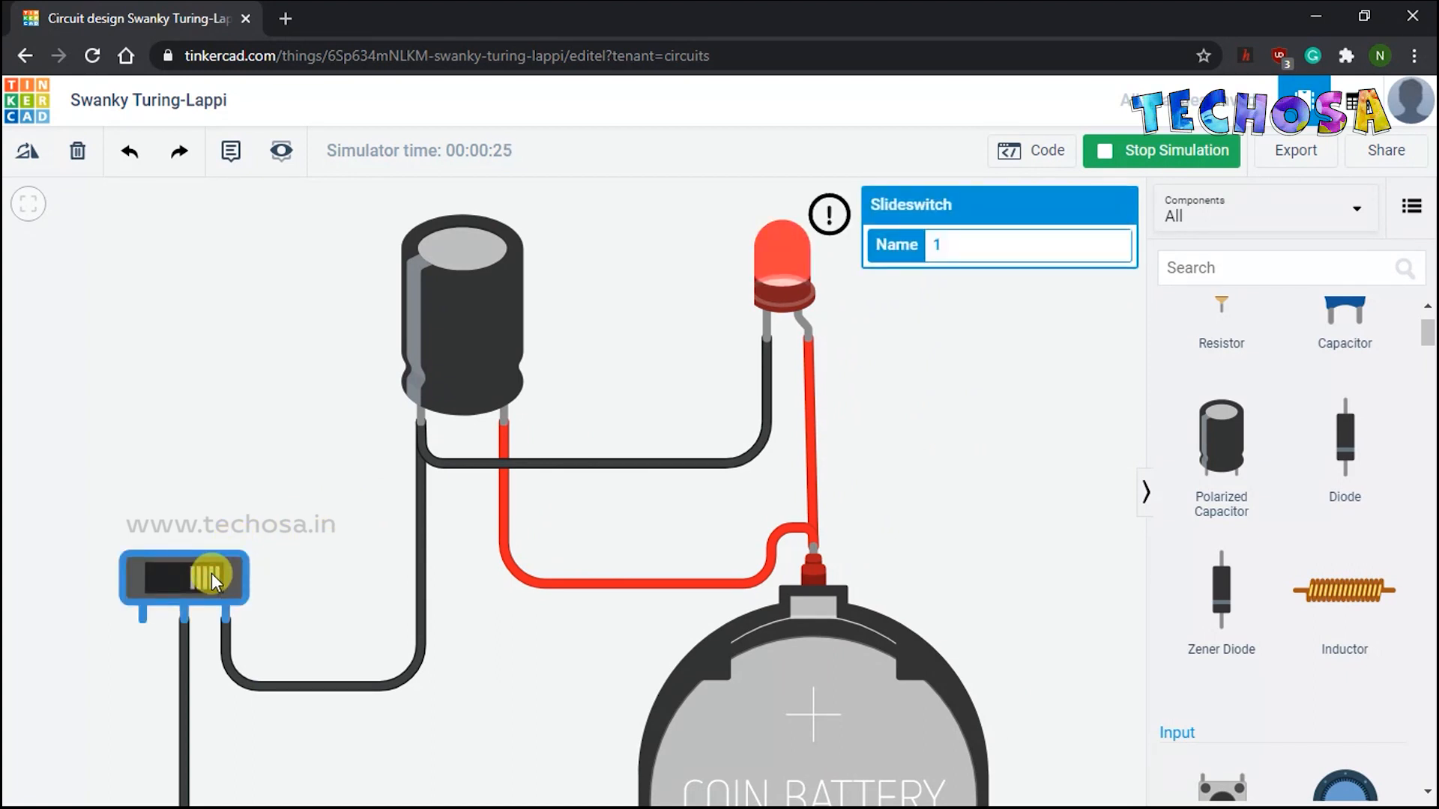
pyautogui.click(211, 574)
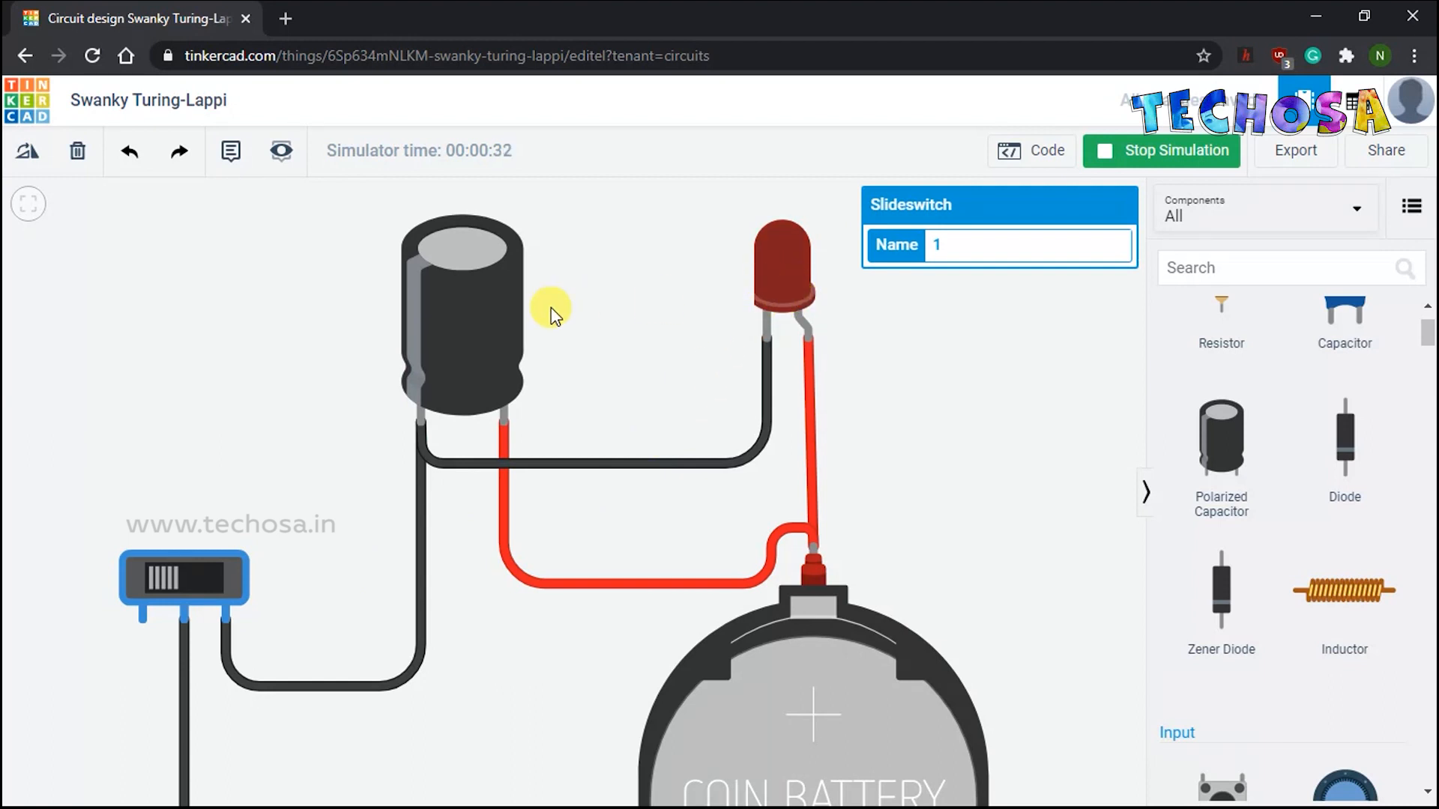
# - Set the polarized capacitor's capacitance to 10 µF and test the circuit by switching the slideswitch on and off
pyautogui.click(475, 309)
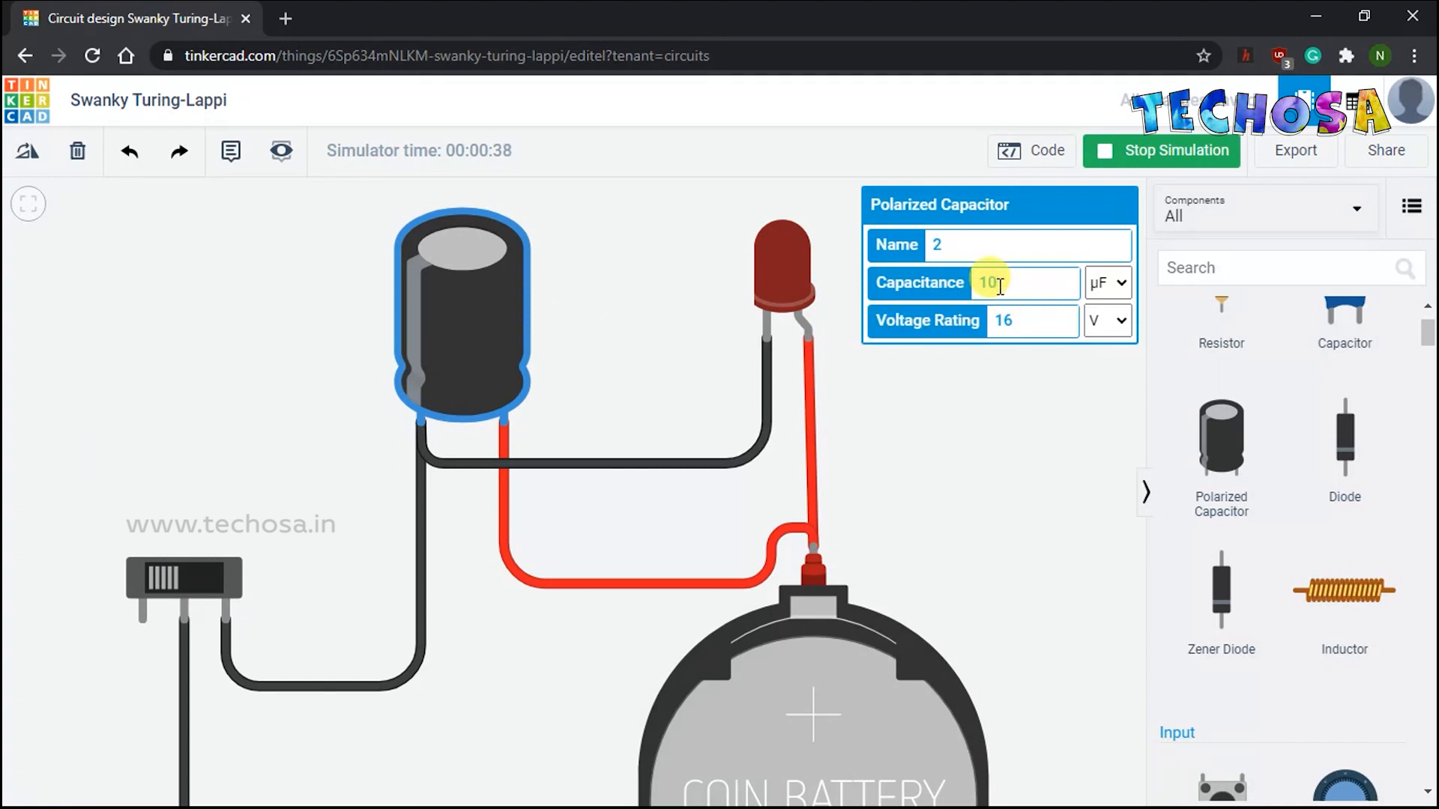
pyautogui.click(993, 446)
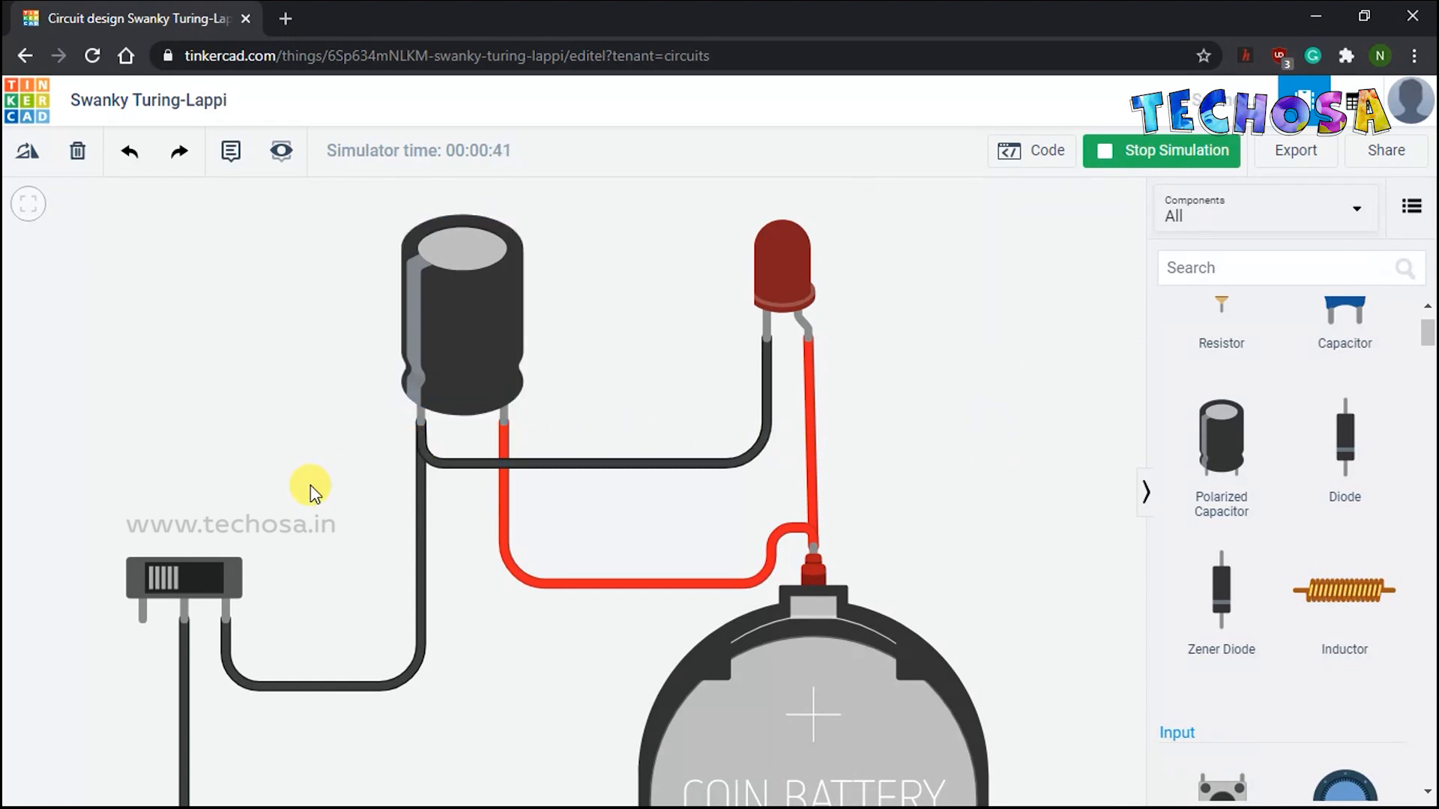
pyautogui.click(198, 568)
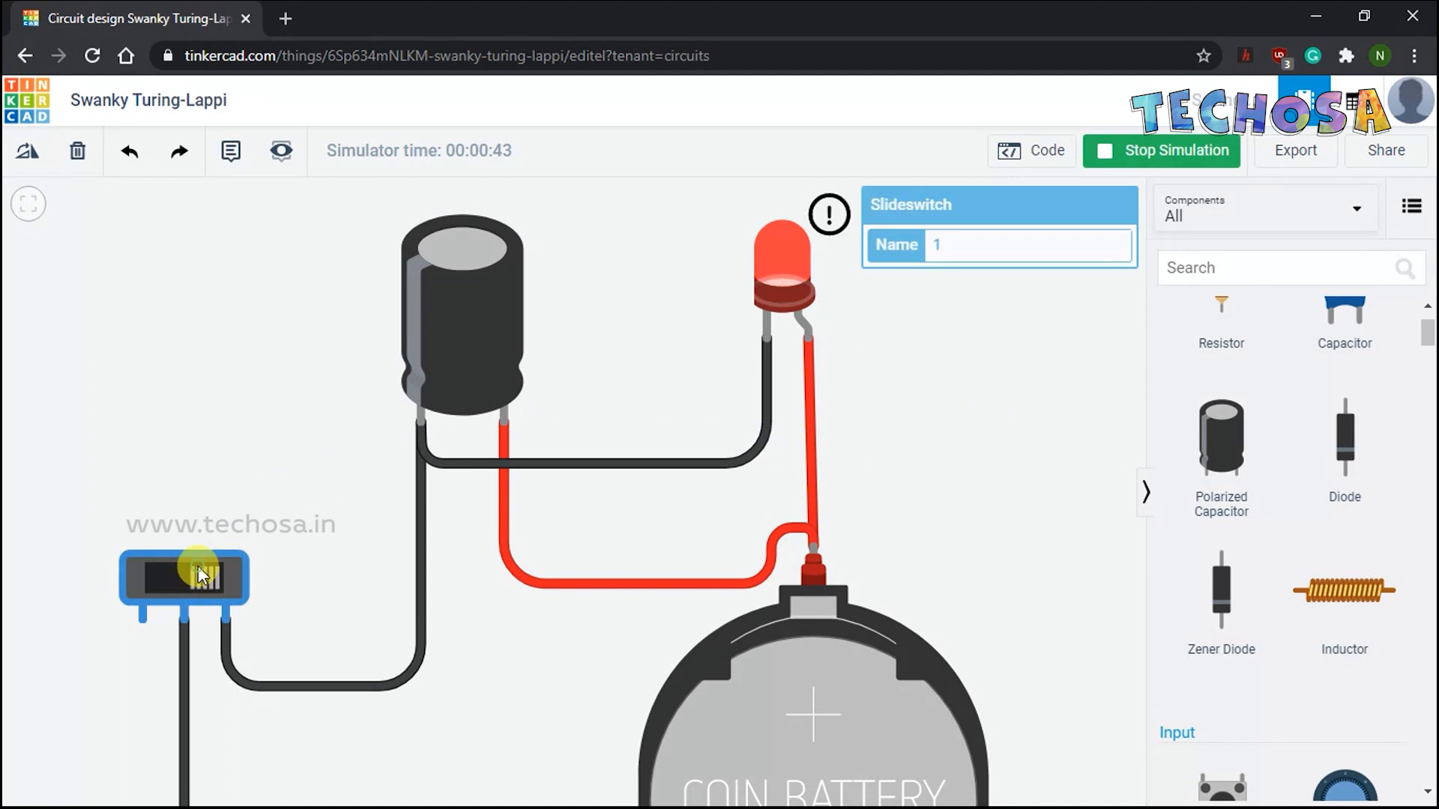
pyautogui.click(198, 567)
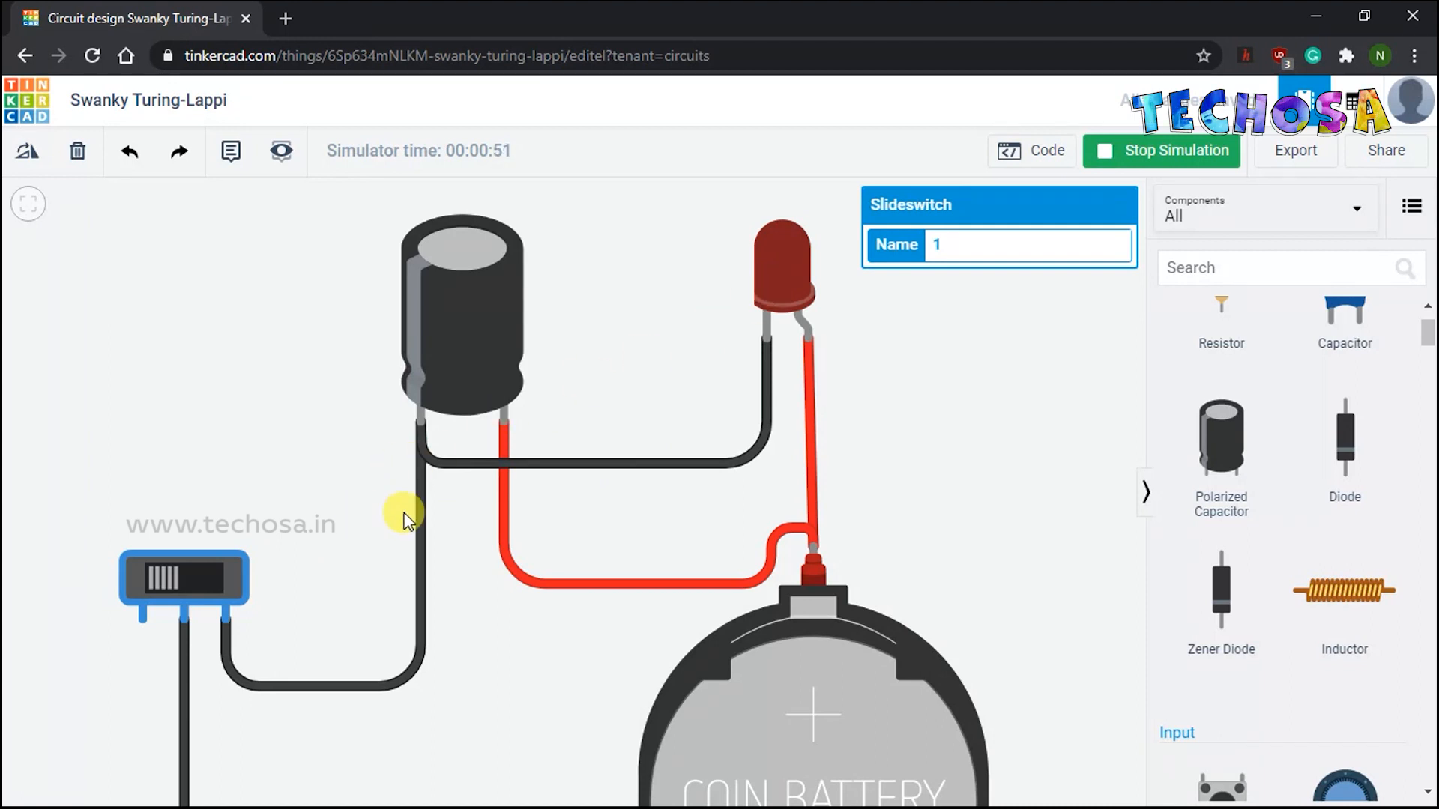
# - Set the polarized capacitor's capacitance to 1000 µF, switch the slideswitch on, check the LED, and switch it off
pyautogui.click(492, 299)
pyautogui.doubleClick(993, 283)
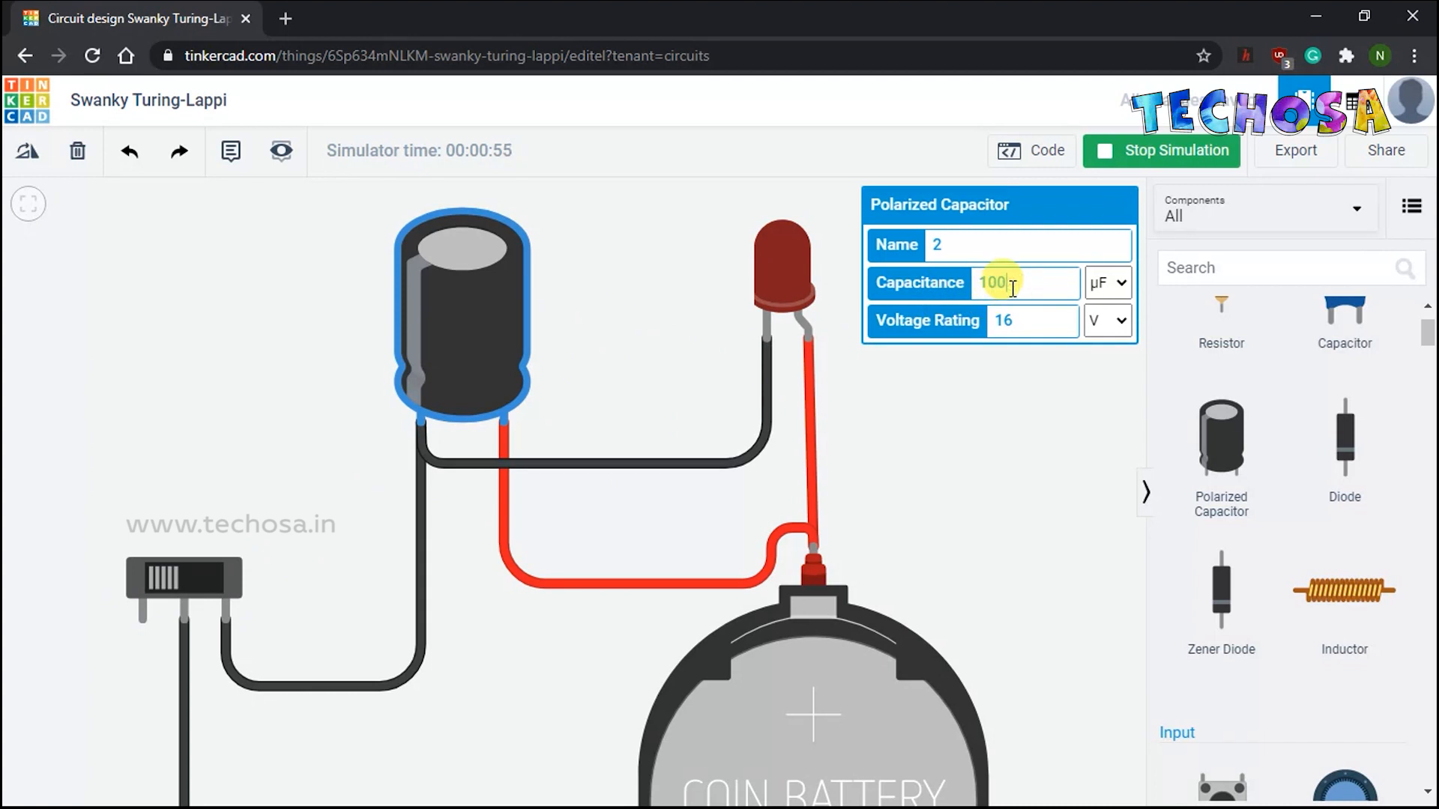
pyautogui.click(1008, 421)
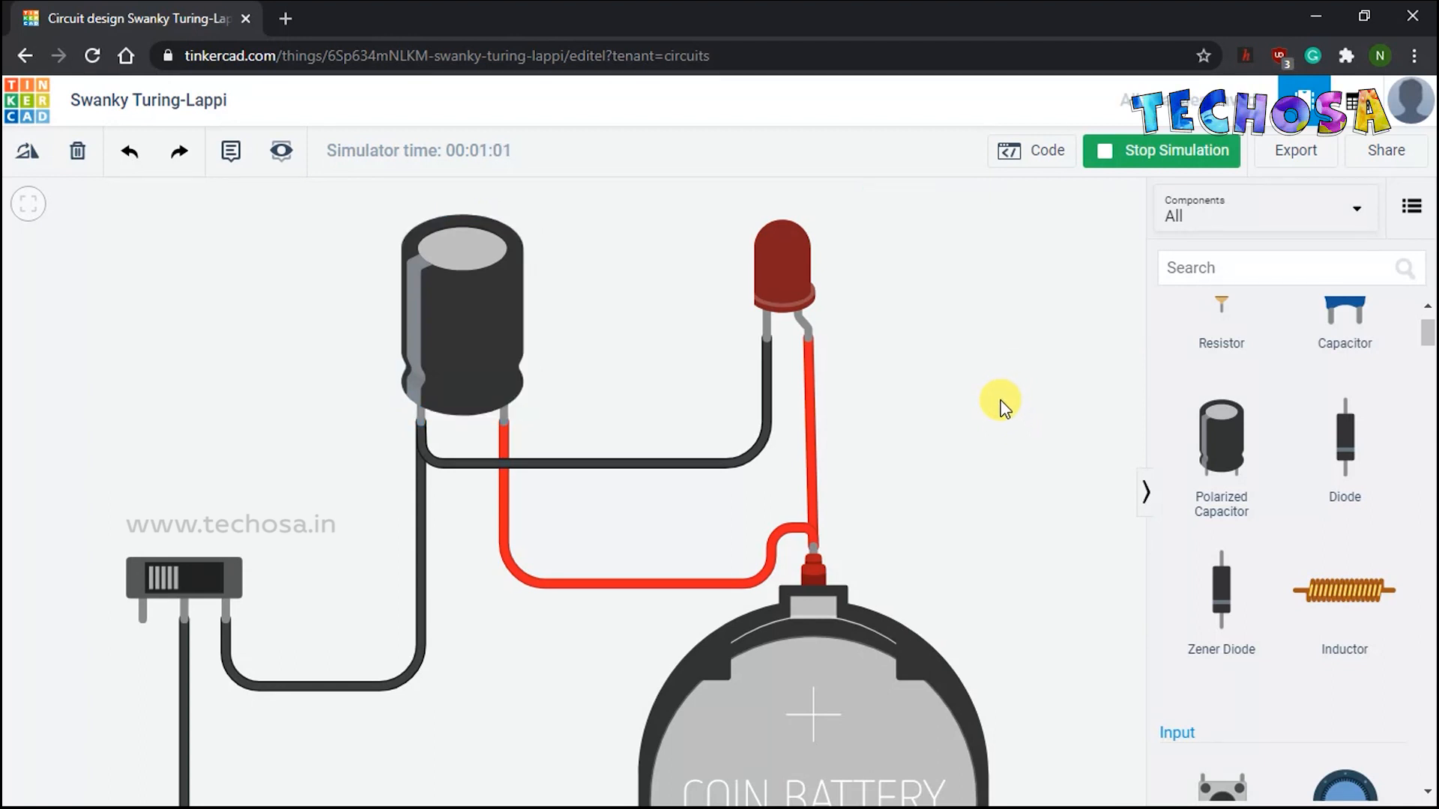
pyautogui.click(198, 572)
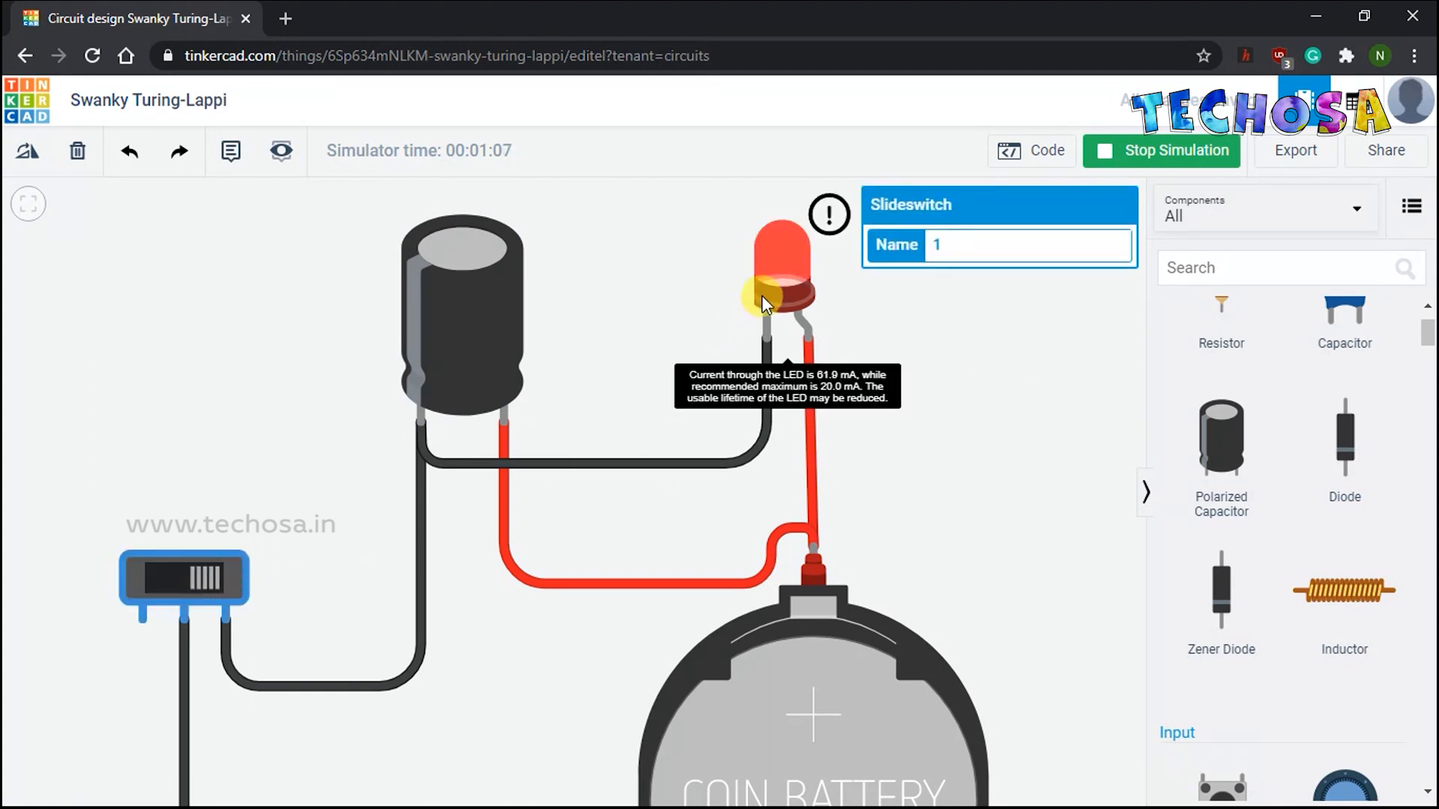
pyautogui.moveTo(793, 285)
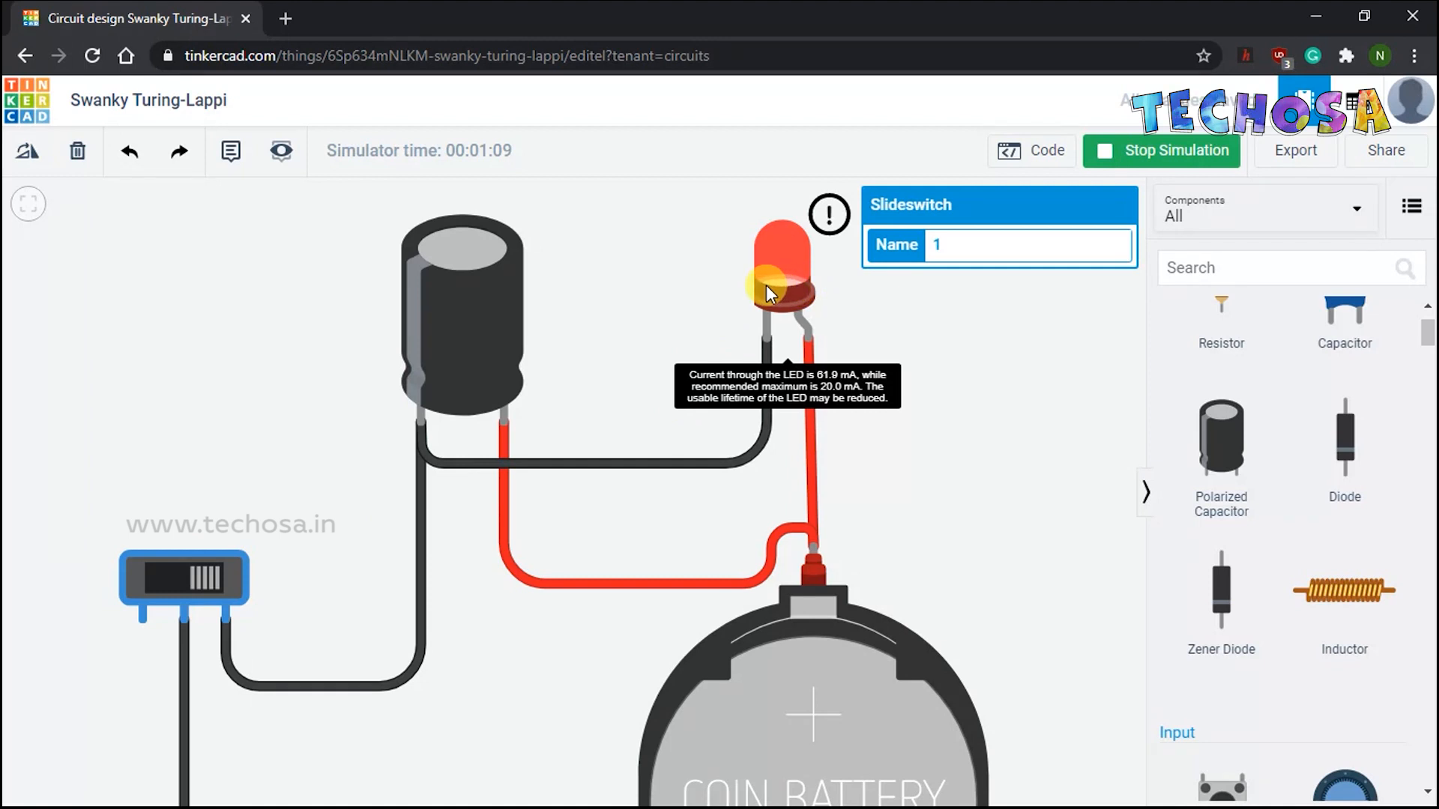
pyautogui.click(179, 571)
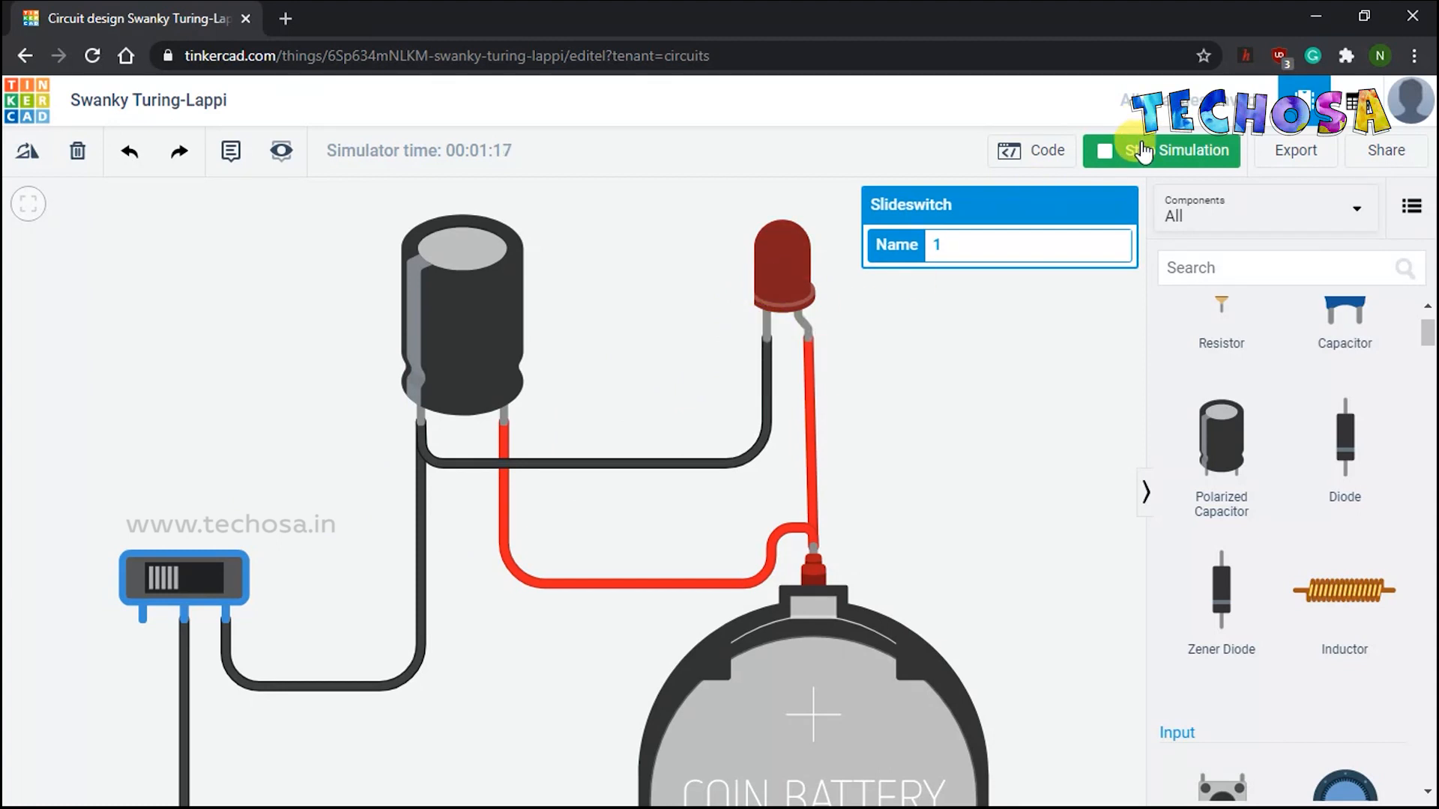
# - Stop the simulation and set the polarized capacitor's capacitance to 100 mF
pyautogui.click(1102, 153)
pyautogui.click(472, 264)
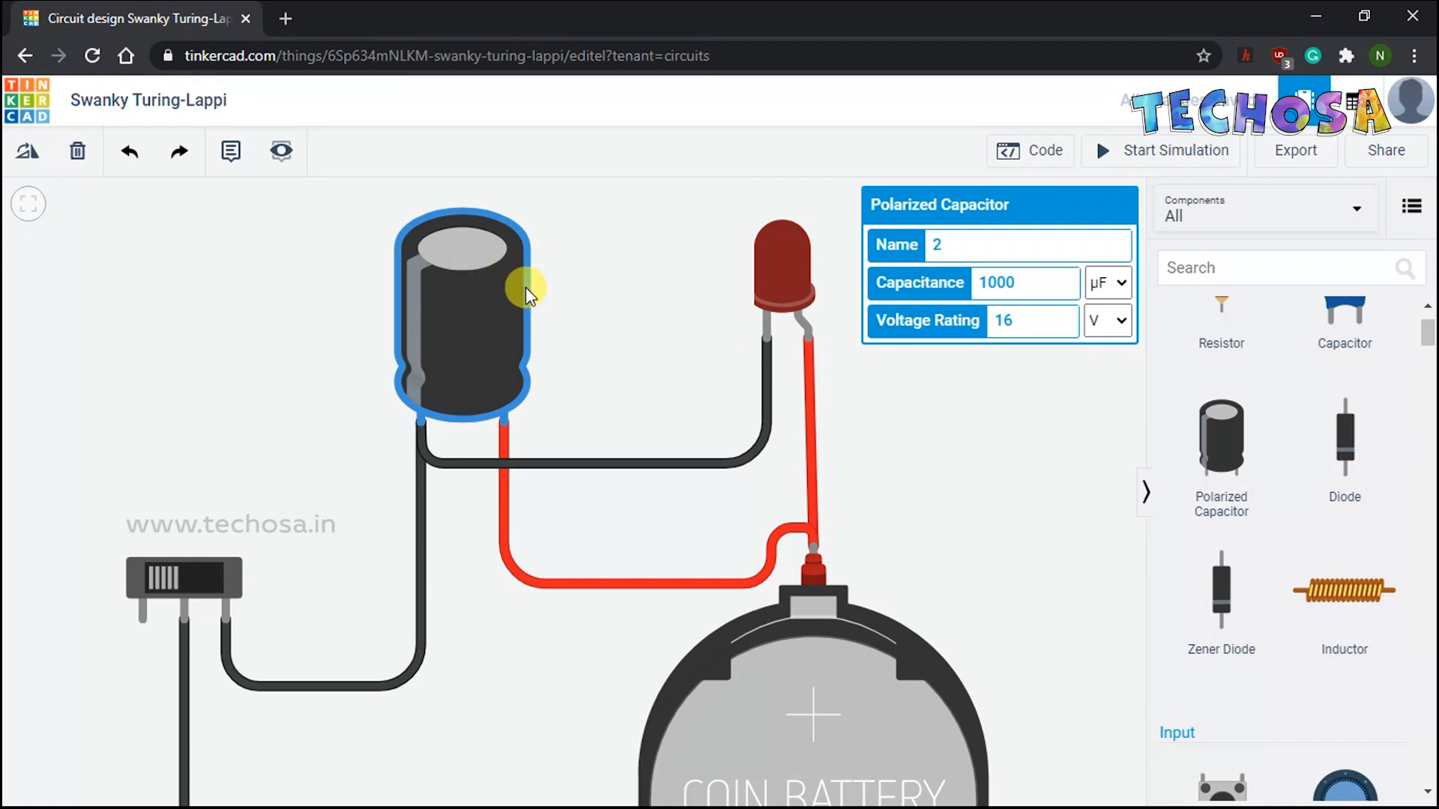
pyautogui.click(1108, 285)
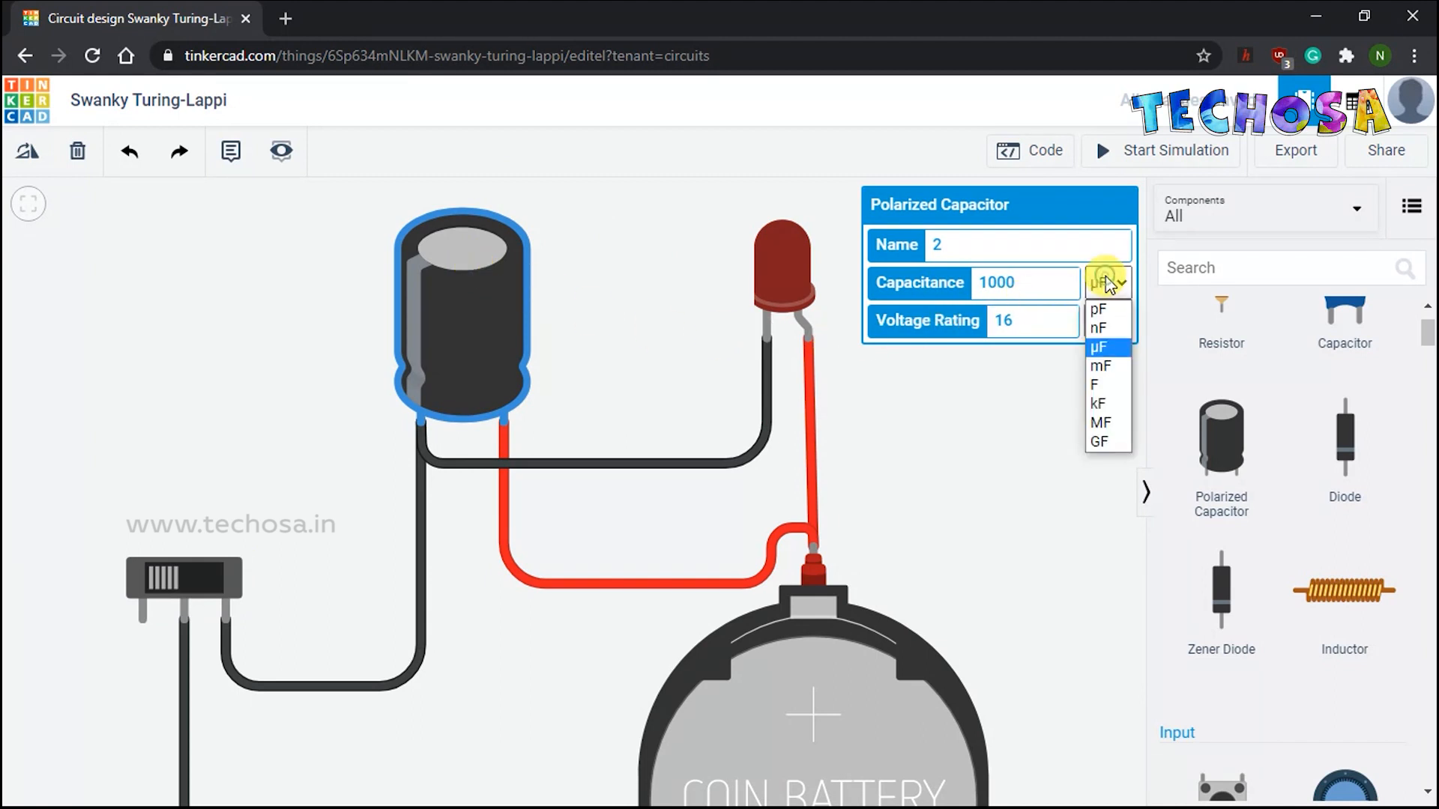
pyautogui.click(1112, 367)
pyautogui.click(1008, 283)
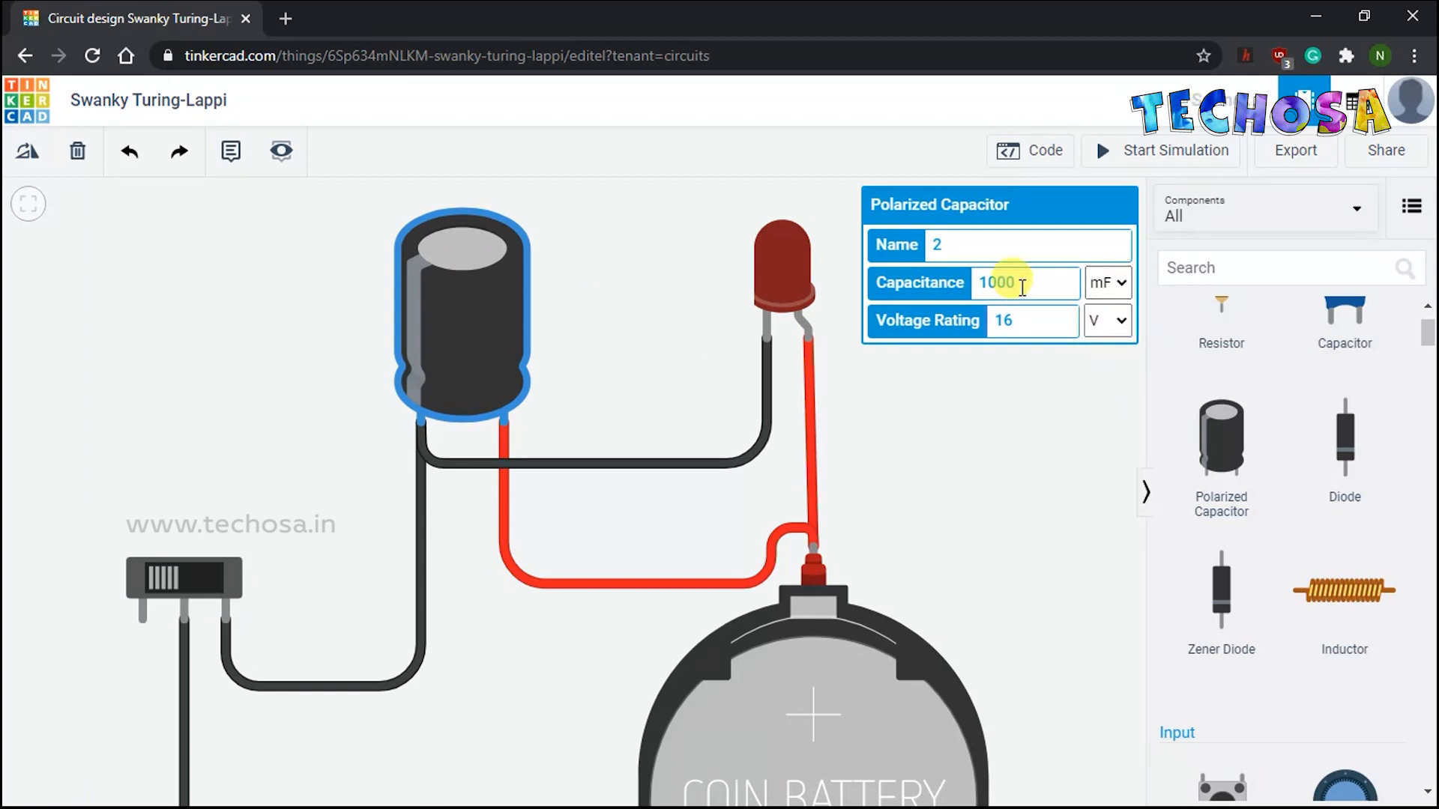
pyautogui.press('BackSpace')
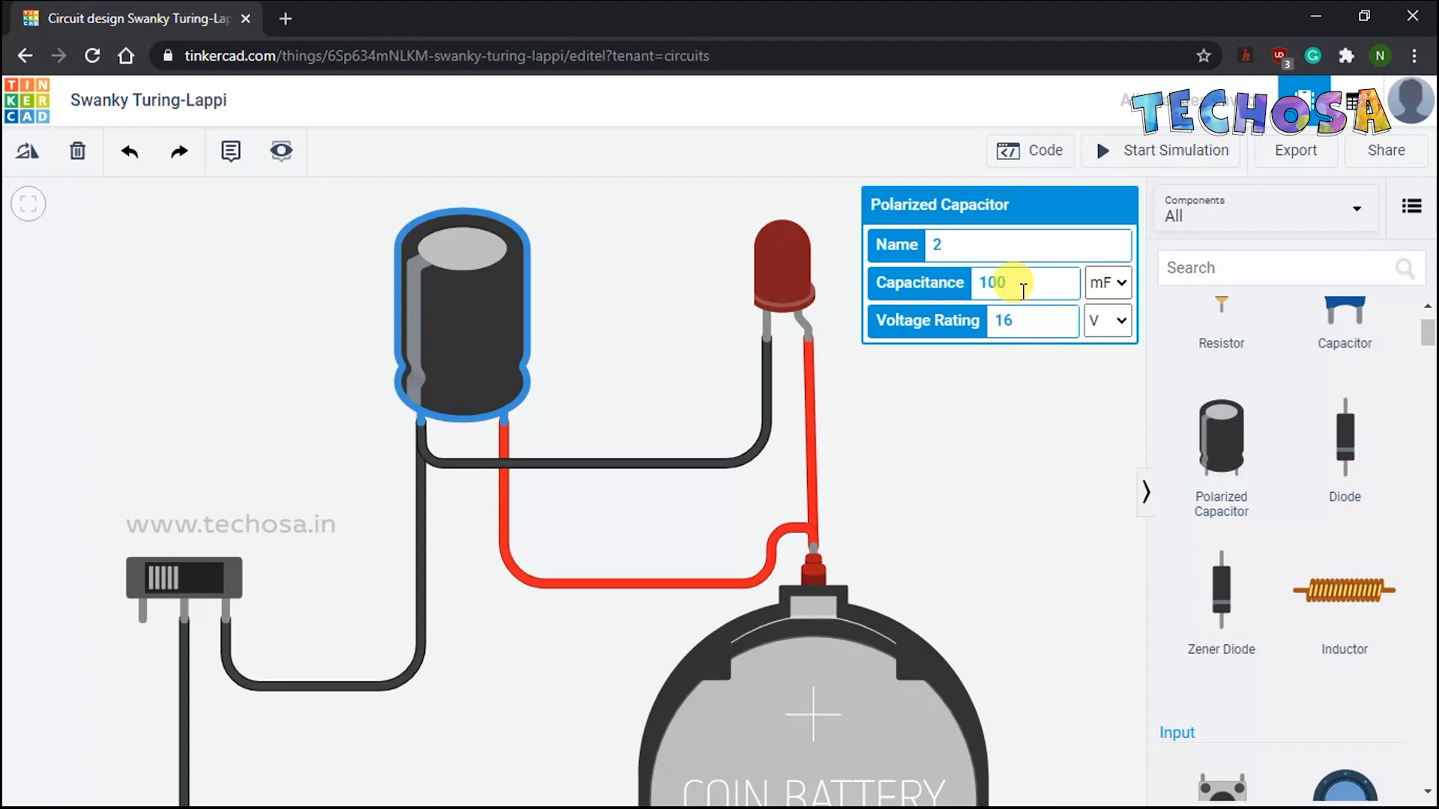
pyautogui.click(1028, 408)
# - Restart the simulation and switch the slideswitch on and off twice, inspecting the LED after the first switch-off
pyautogui.click(1166, 155)
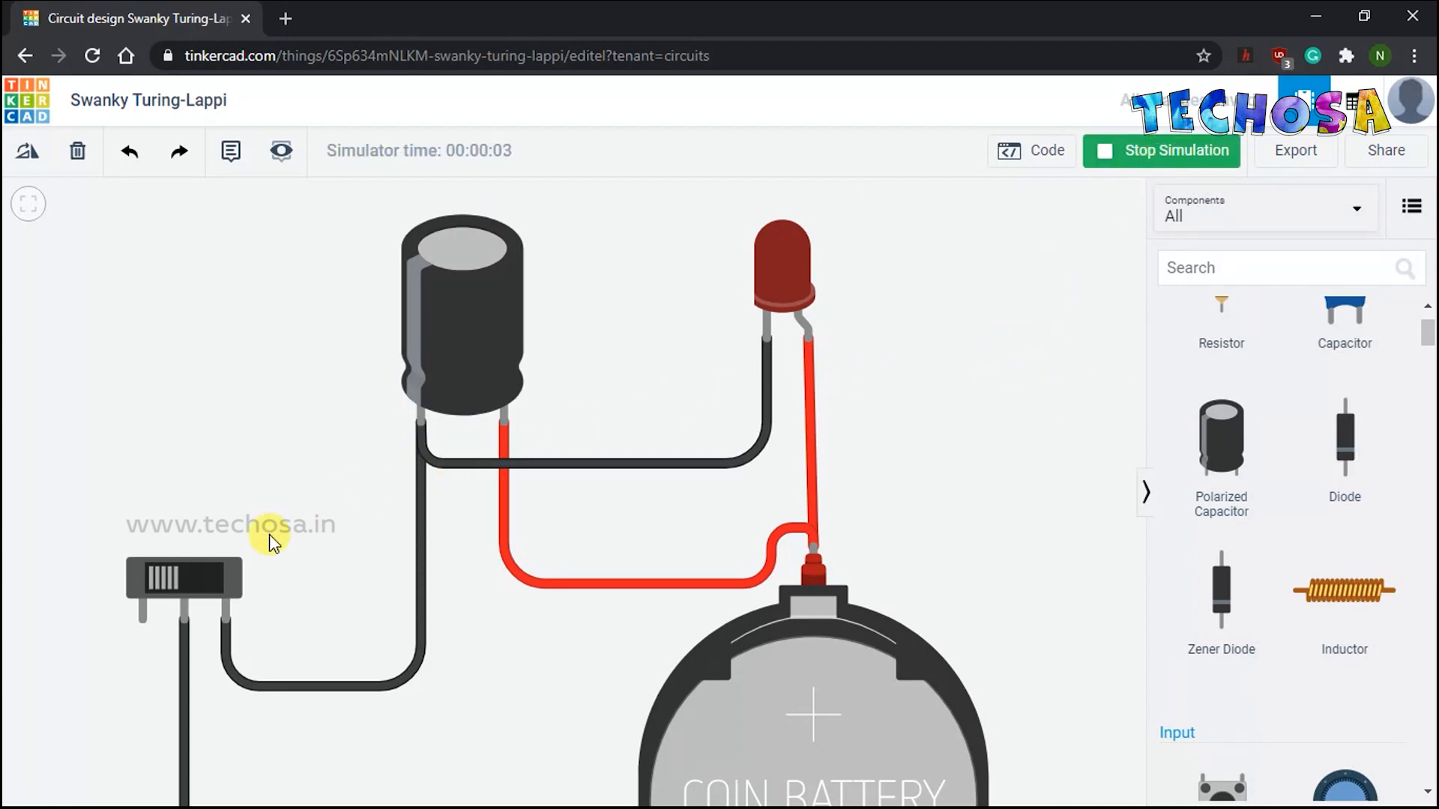
pyautogui.click(204, 579)
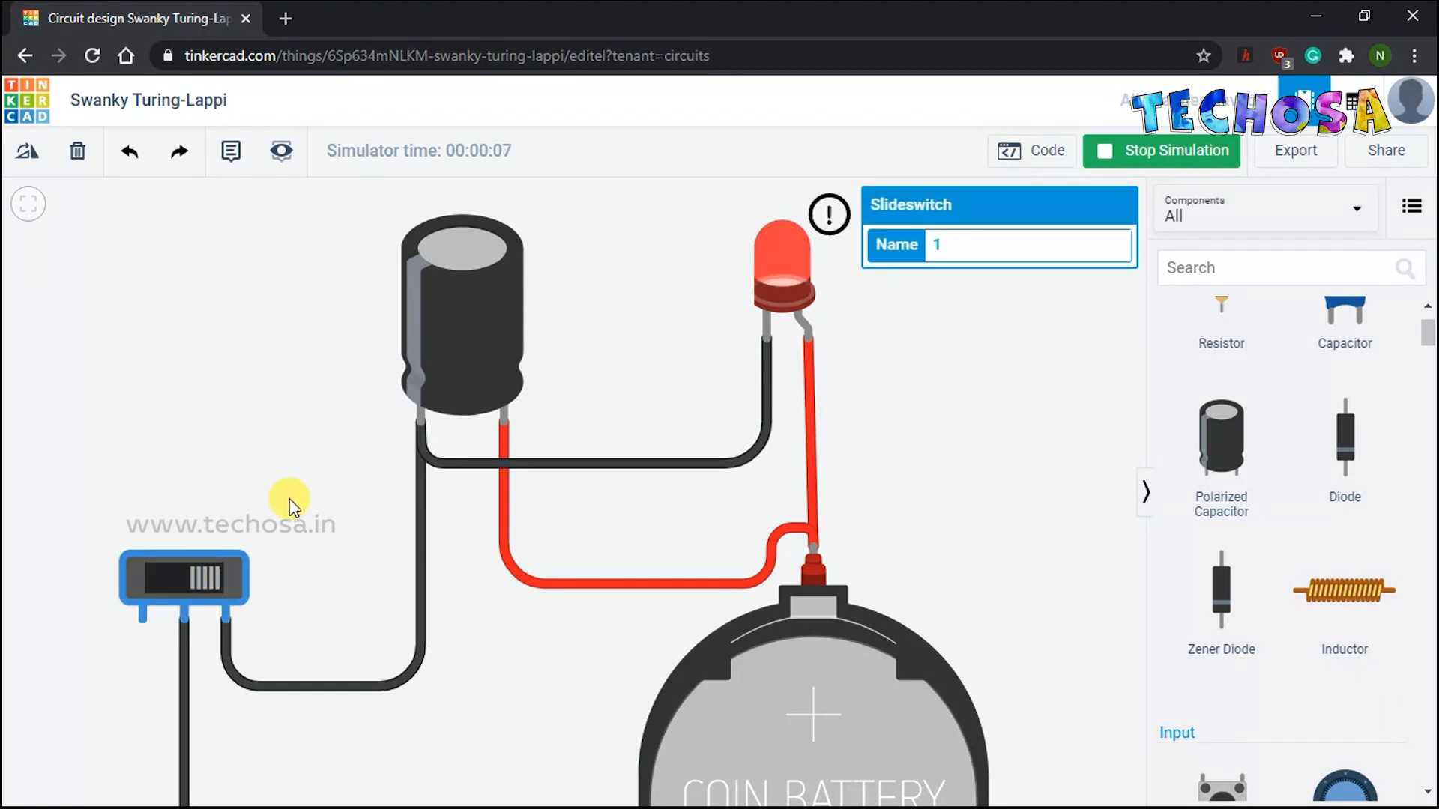
pyautogui.moveTo(756, 274)
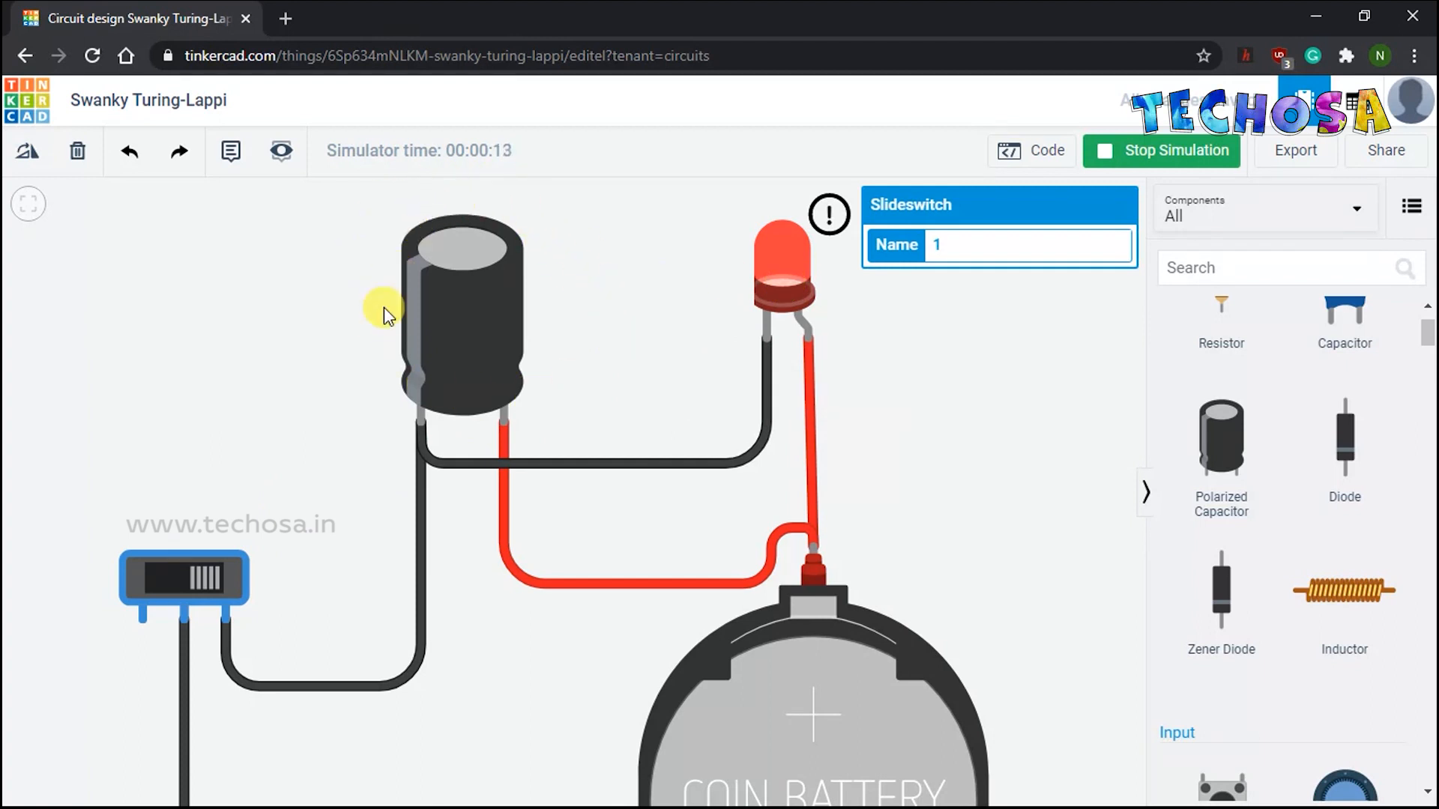
pyautogui.click(168, 573)
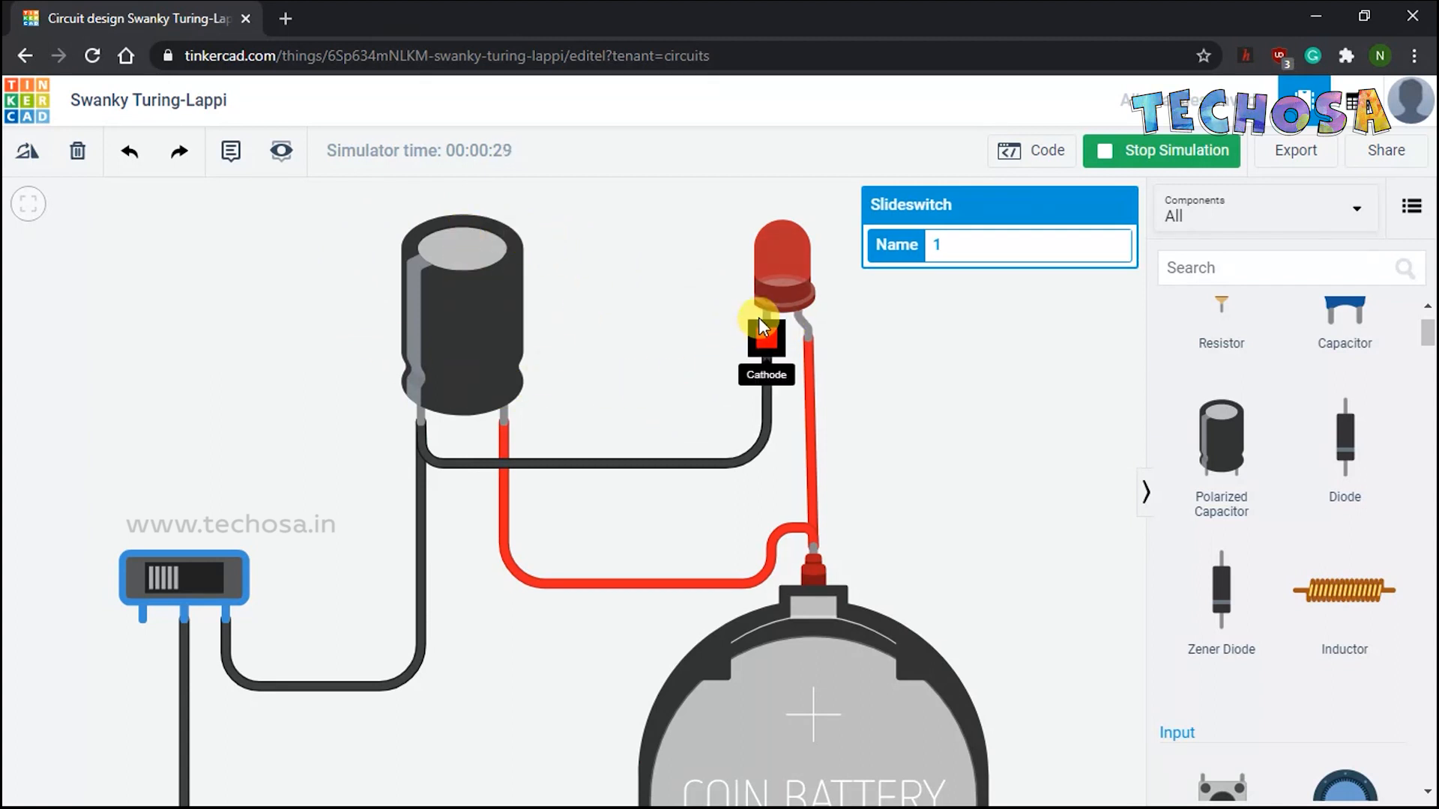
pyautogui.scroll(2, 759, 291)
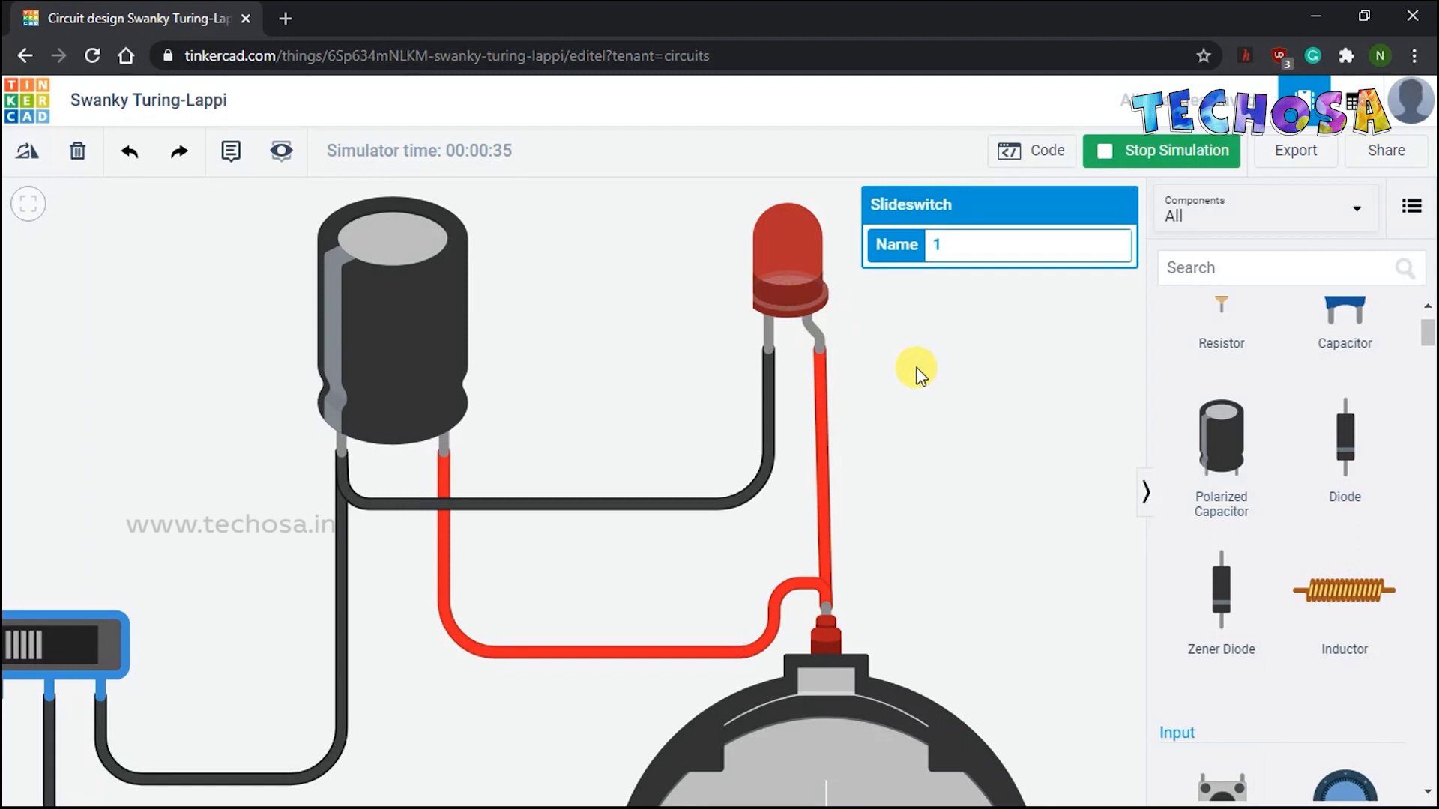
pyautogui.scroll(-1, 921, 374)
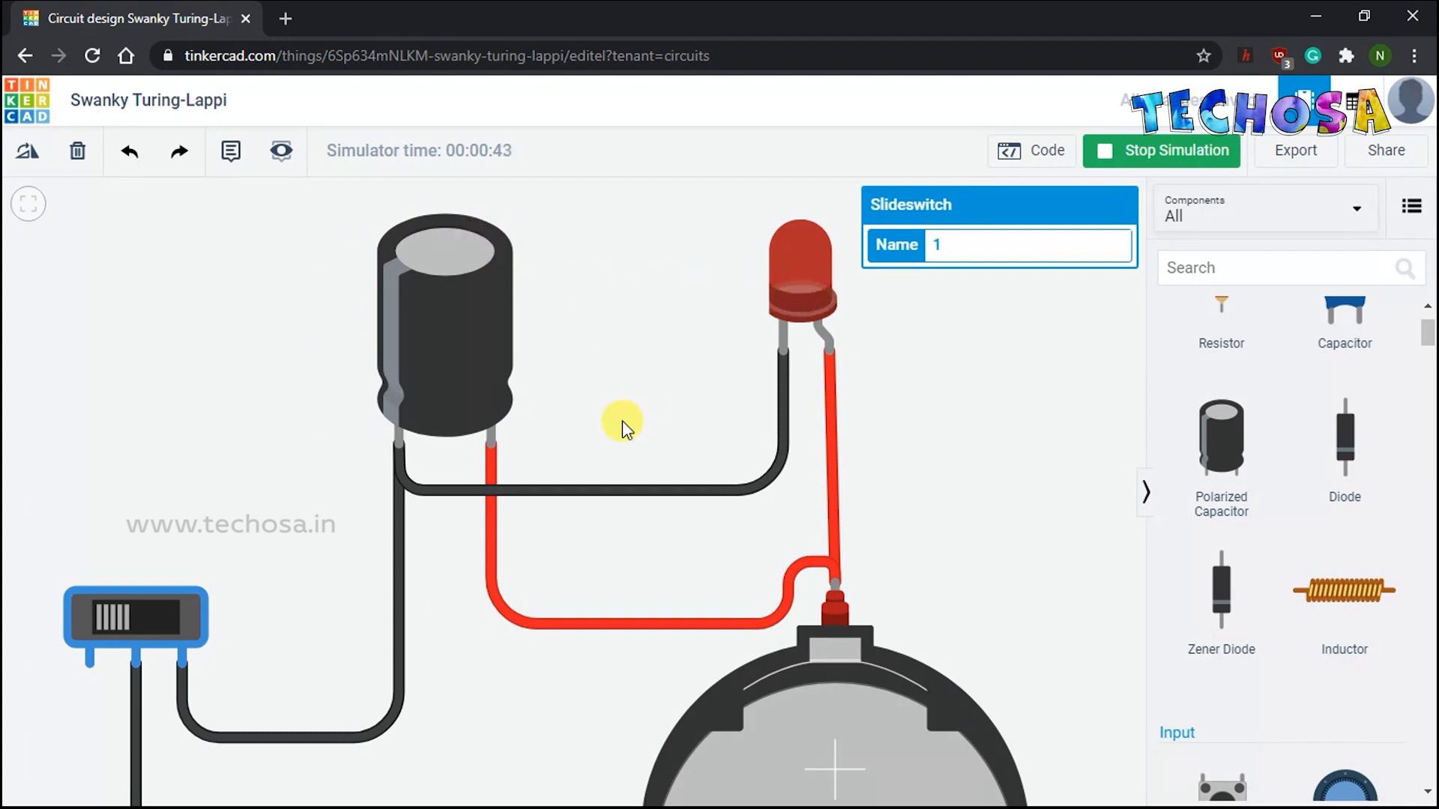
pyautogui.click(160, 614)
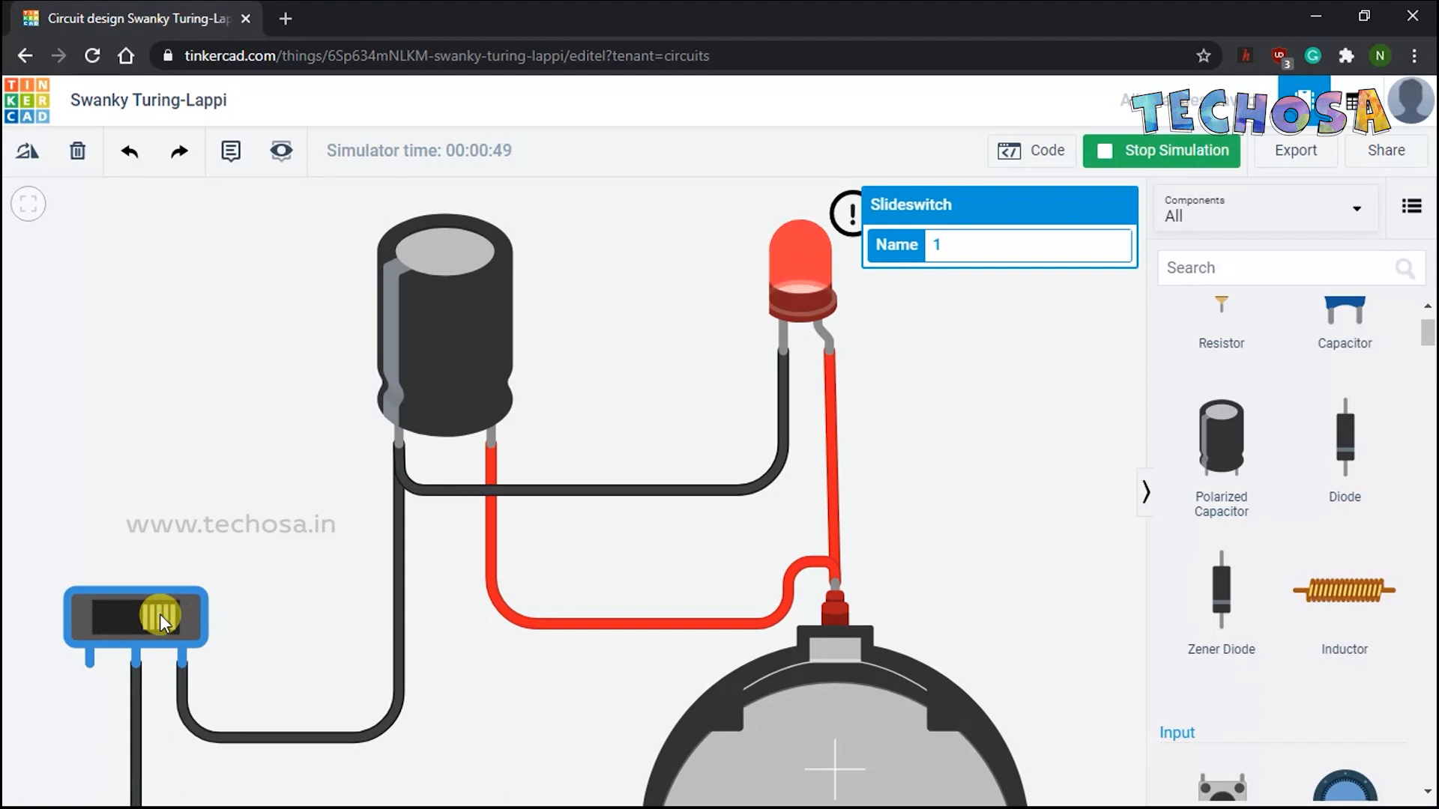
pyautogui.click(160, 614)
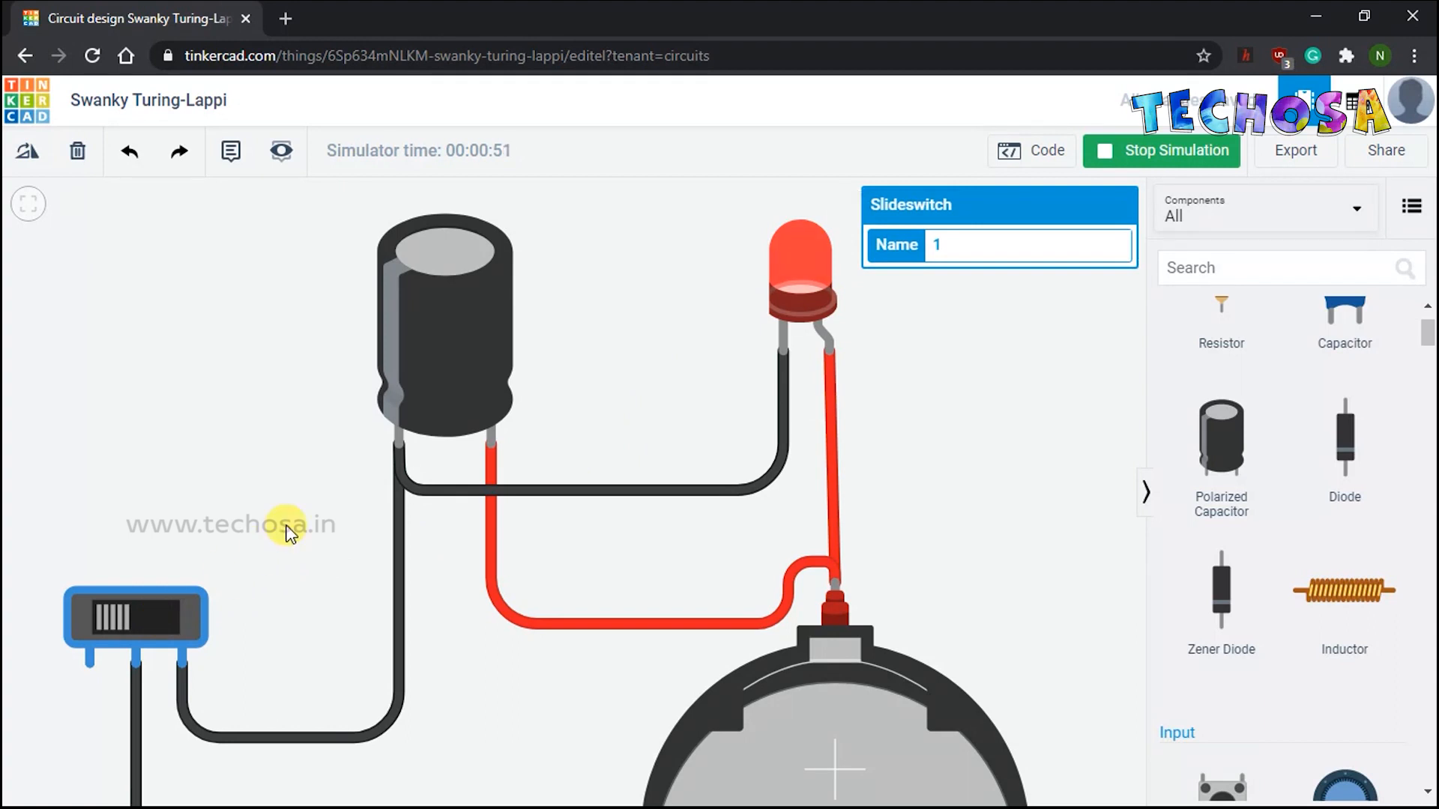